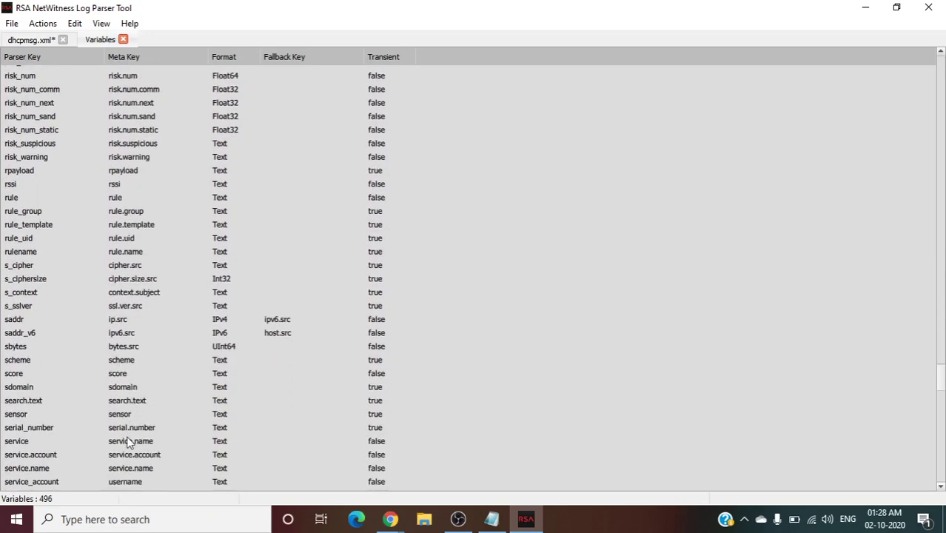
Step: Browse the variables list from the risk keys to the threat keys, comparing parser keys, meta keys and formats
{"action": "scroll", "coordinate": [129, 441], "scroll_direction": "down", "scroll_amount": 1}
{"action": "scroll", "coordinate": [129, 442], "scroll_direction": "down", "scroll_amount": 1}
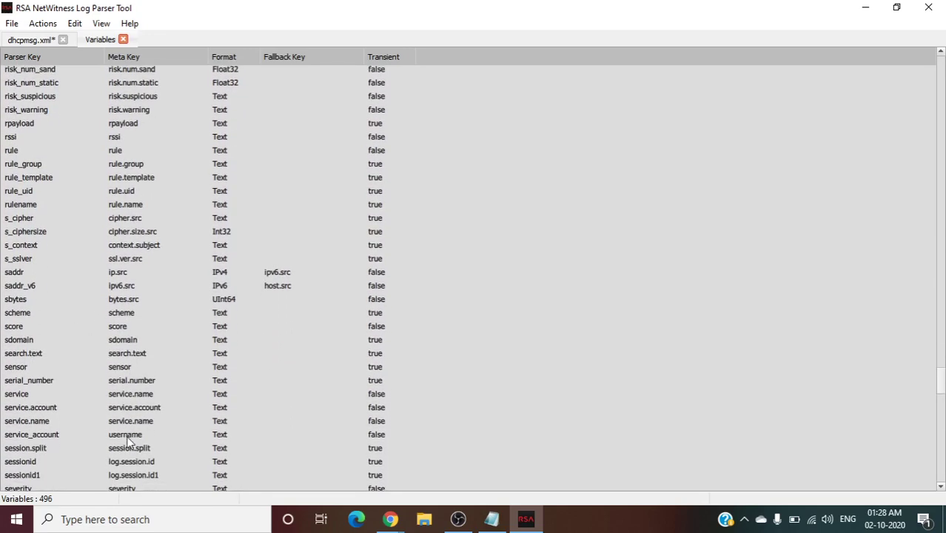
{"action": "scroll", "coordinate": [129, 442], "scroll_direction": "down", "scroll_amount": 3}
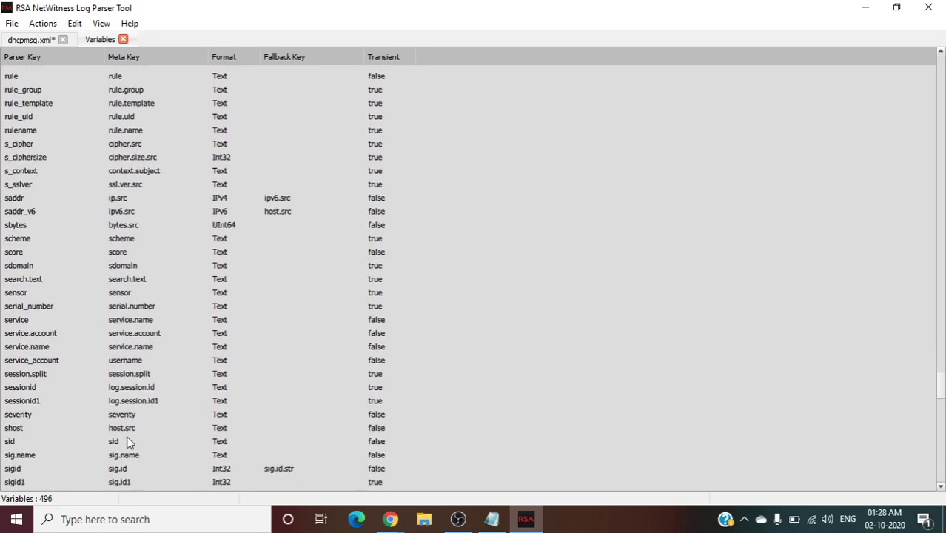
{"action": "scroll", "coordinate": [129, 442], "scroll_direction": "down", "scroll_amount": 4}
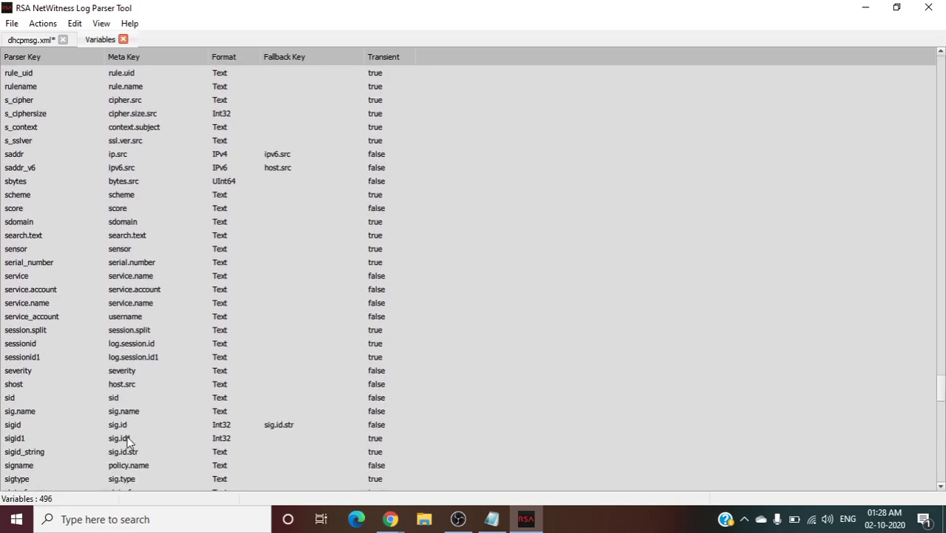
{"action": "scroll", "coordinate": [129, 441], "scroll_direction": "down", "scroll_amount": 5}
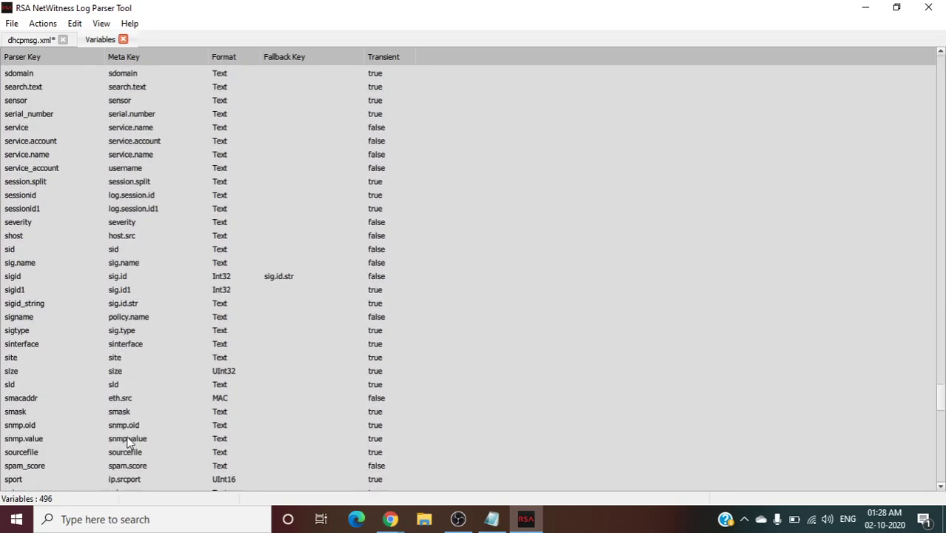
{"action": "scroll", "coordinate": [128, 442], "scroll_direction": "down", "scroll_amount": 4}
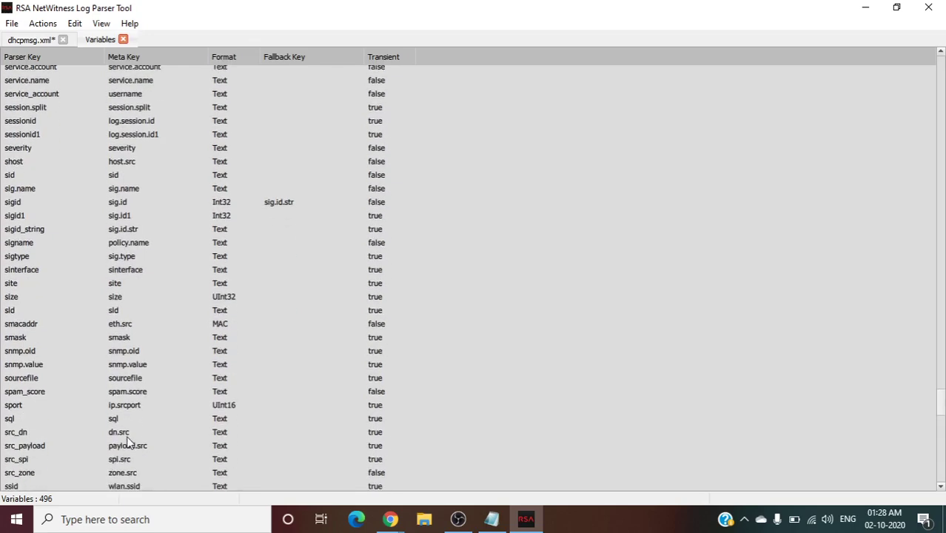
{"action": "scroll", "coordinate": [128, 441], "scroll_direction": "down", "scroll_amount": 3}
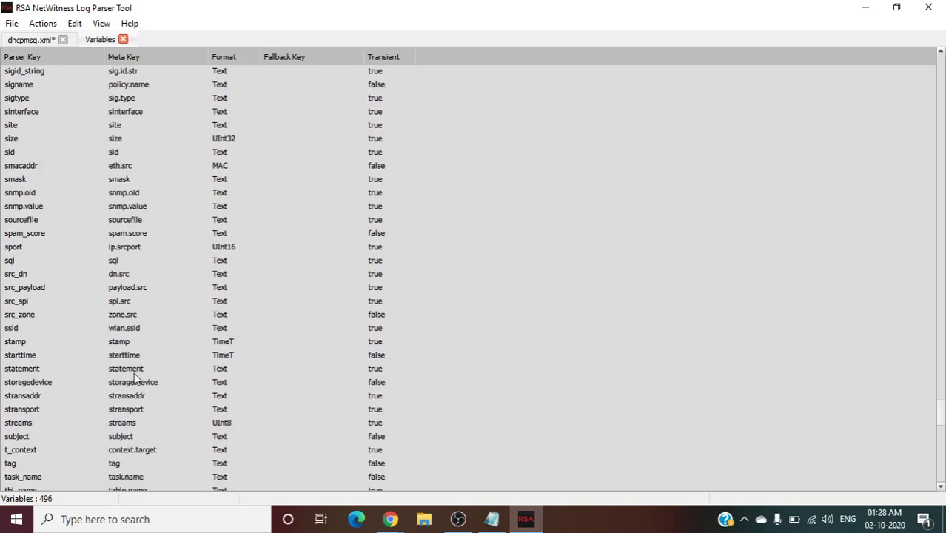
{"action": "scroll", "coordinate": [130, 344], "scroll_direction": "down", "scroll_amount": 1}
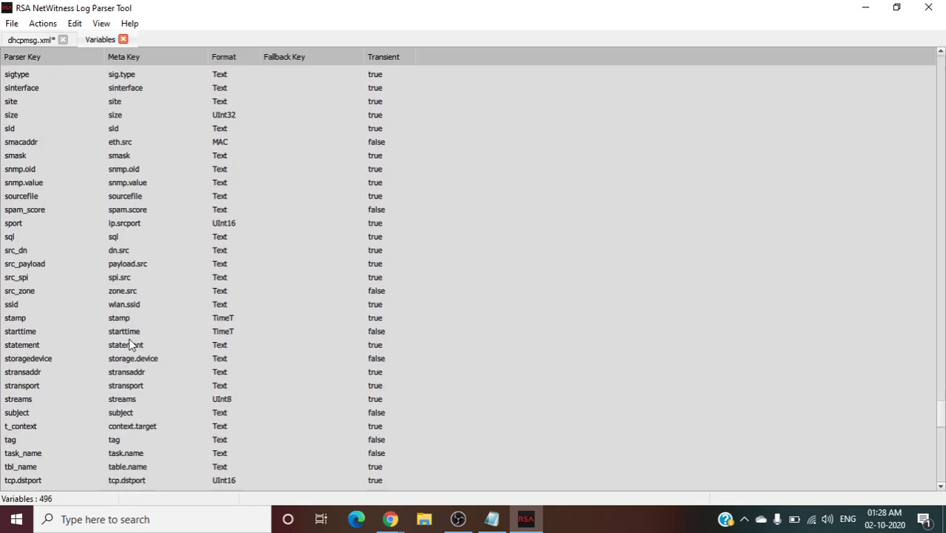
{"action": "scroll", "coordinate": [129, 343], "scroll_direction": "down", "scroll_amount": 3}
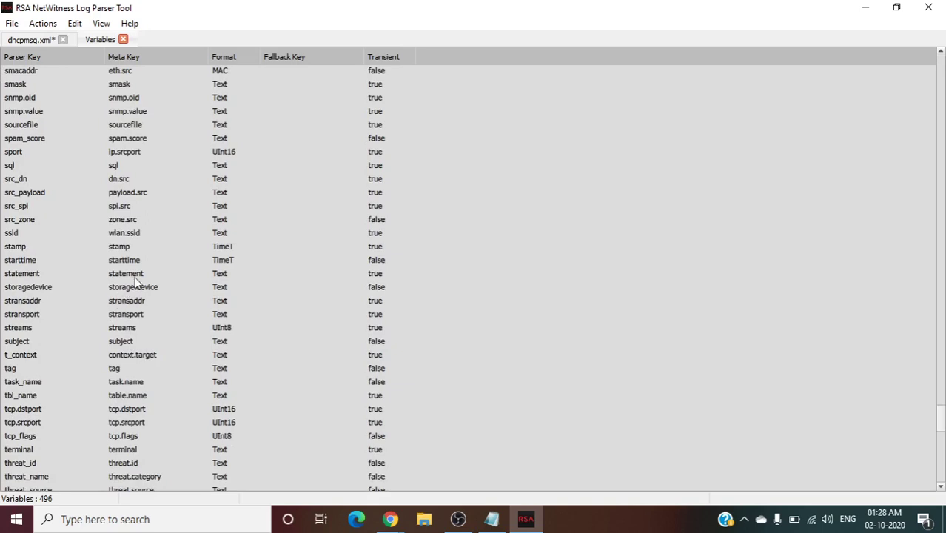
{"action": "scroll", "coordinate": [135, 277], "scroll_direction": "up", "scroll_amount": 1}
{"action": "scroll", "coordinate": [136, 282], "scroll_direction": "down", "scroll_amount": 1}
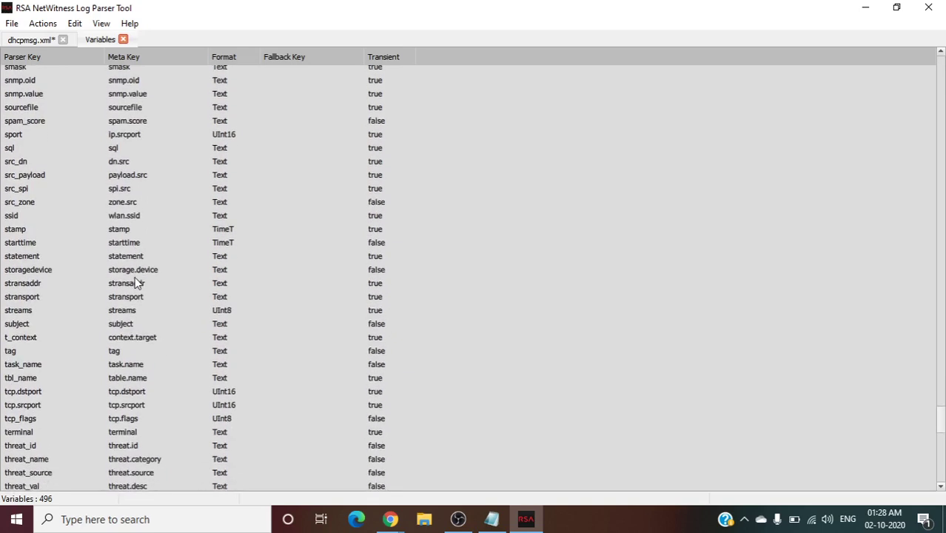
Step: Locate the saddr variable, check its meta key, format and fallback key, and close the variables list
{"action": "scroll", "coordinate": [135, 278], "scroll_direction": "up", "scroll_amount": 3}
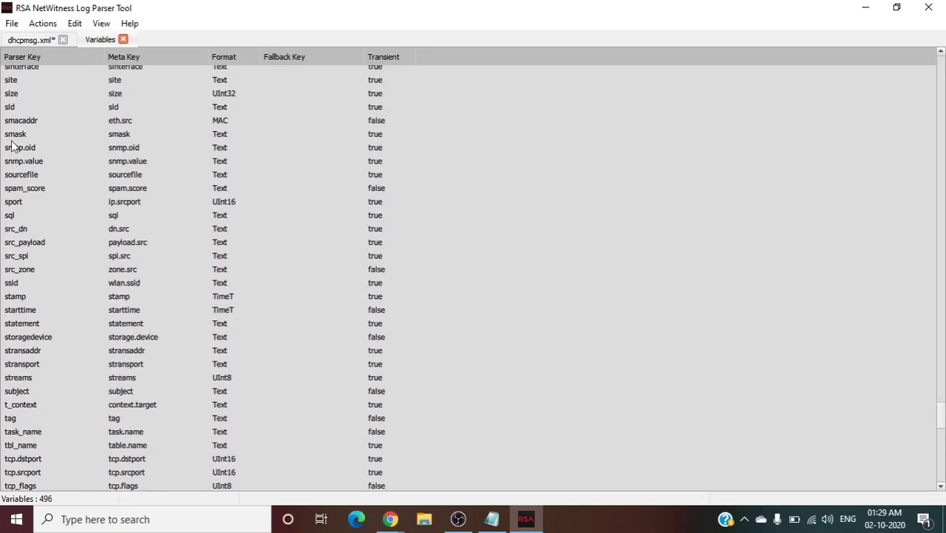
{"action": "scroll", "coordinate": [23, 188], "scroll_direction": "up", "scroll_amount": 3}
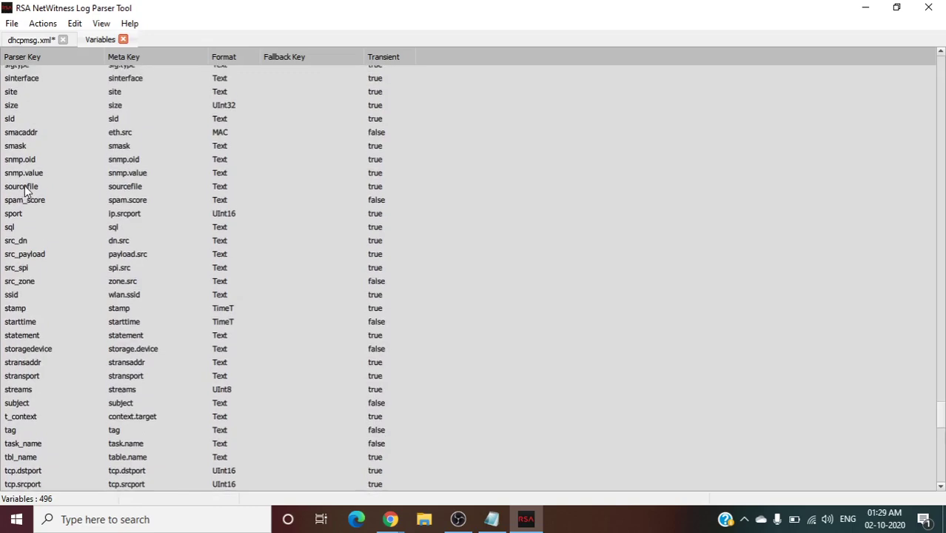
{"action": "scroll", "coordinate": [25, 191], "scroll_direction": "up", "scroll_amount": 6}
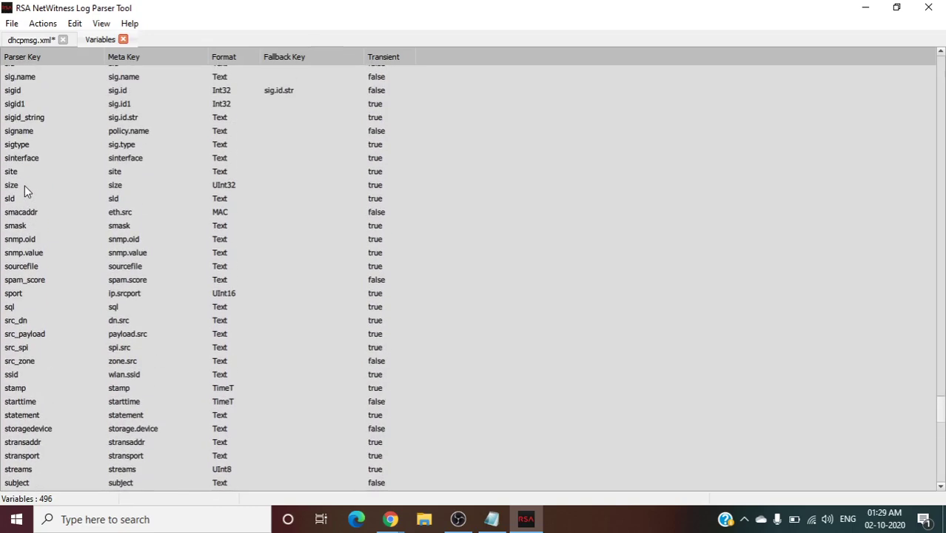
{"action": "scroll", "coordinate": [24, 188], "scroll_direction": "up", "scroll_amount": 2}
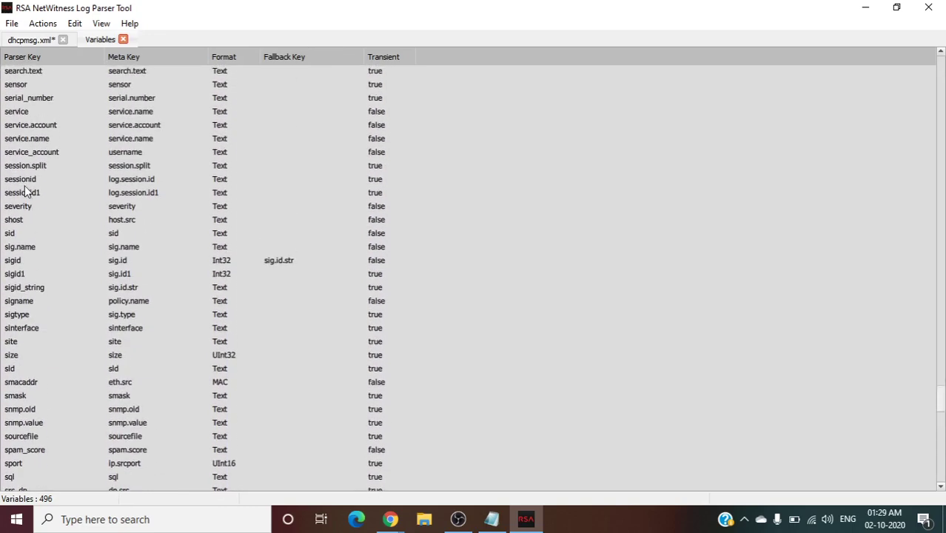
{"action": "scroll", "coordinate": [25, 191], "scroll_direction": "up", "scroll_amount": 8}
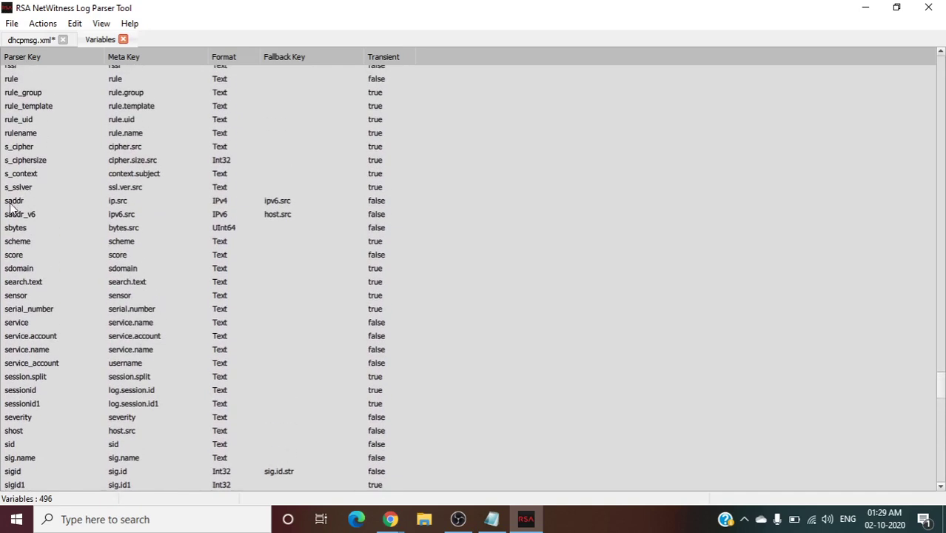
{"action": "left_click", "coordinate": [7, 204]}
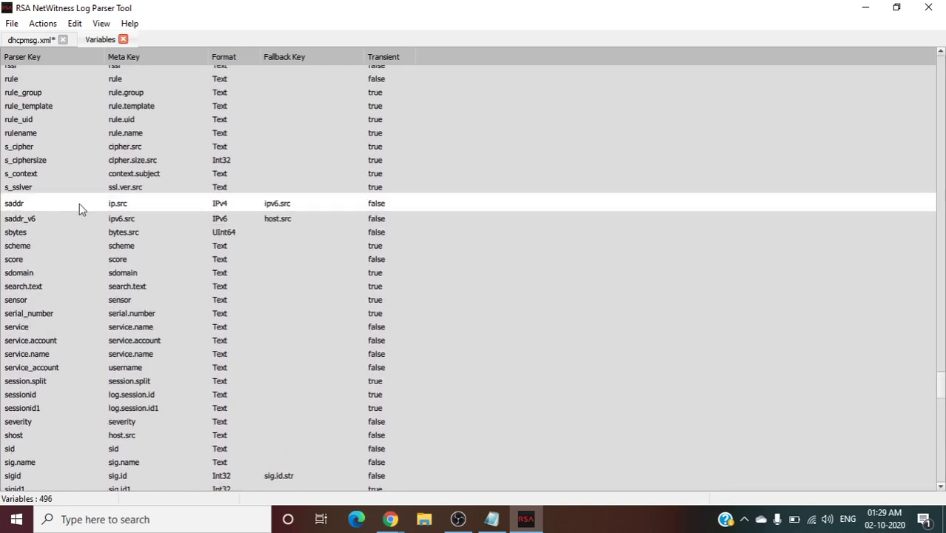
{"action": "left_click", "coordinate": [8, 221]}
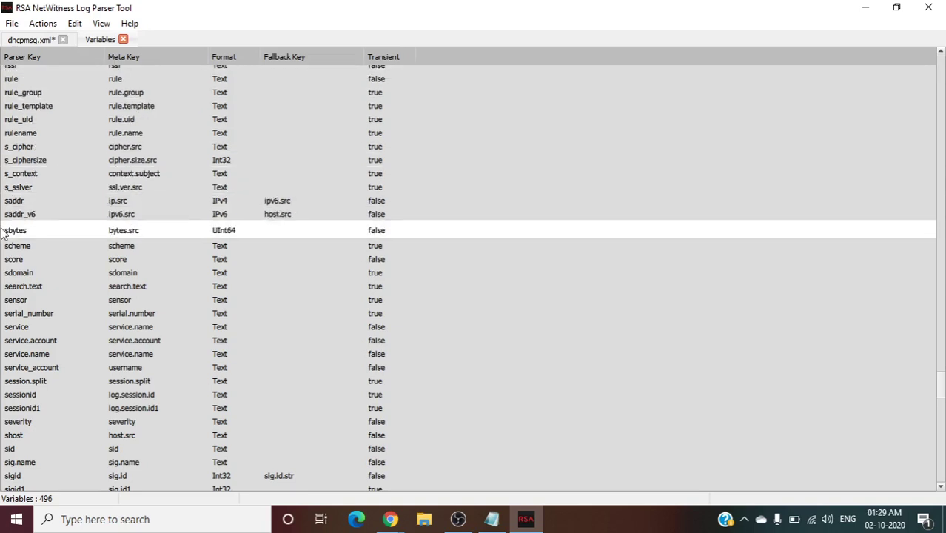
{"action": "left_click", "coordinate": [16, 205]}
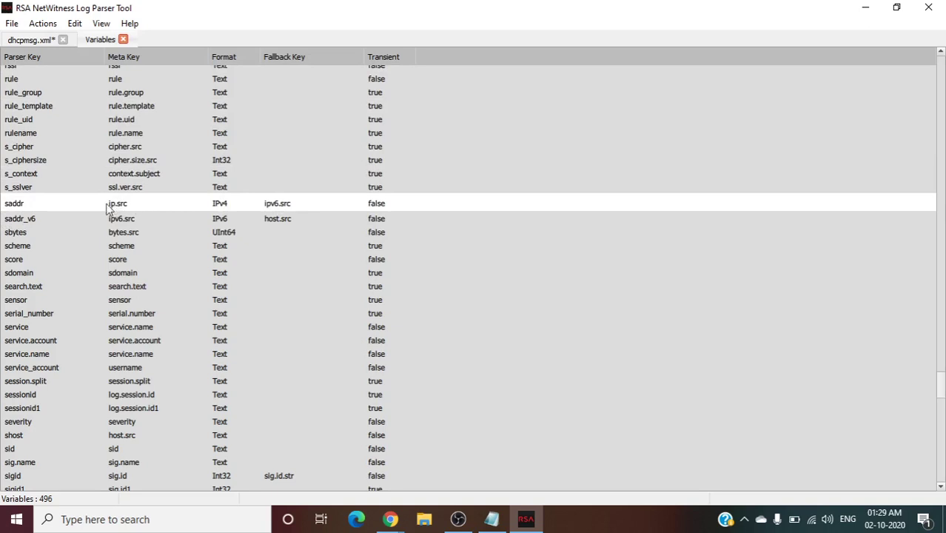
{"action": "left_click", "coordinate": [124, 40]}
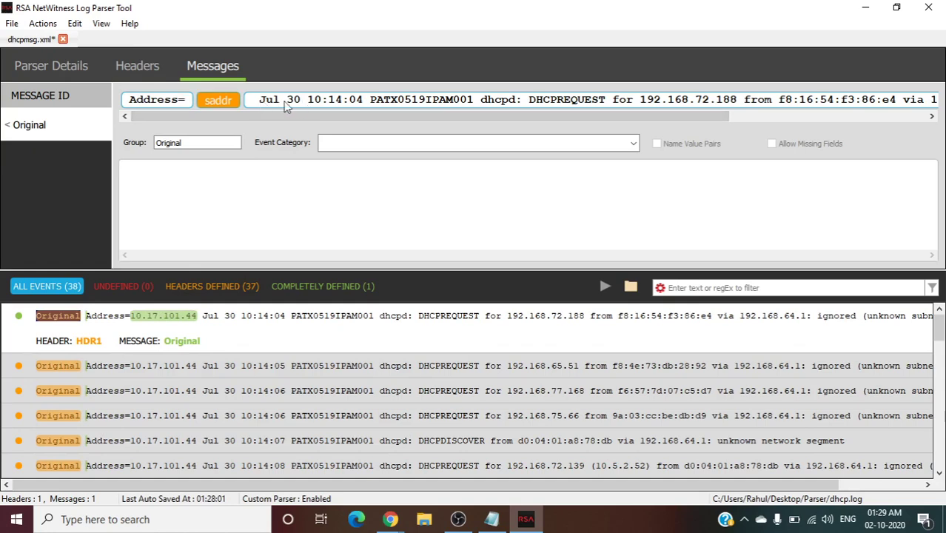
Step: Create a variable from the timestamp "Jul 30 10:14:04" in the Original message and assign it the key time
{"action": "right_click", "coordinate": [338, 102]}
{"action": "left_click", "coordinate": [358, 108]}
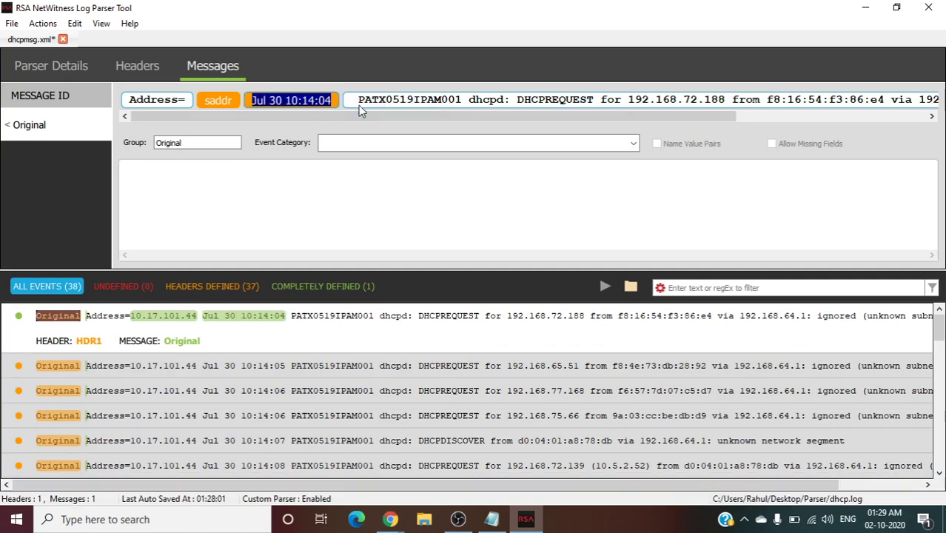
{"action": "type", "text": "time"}
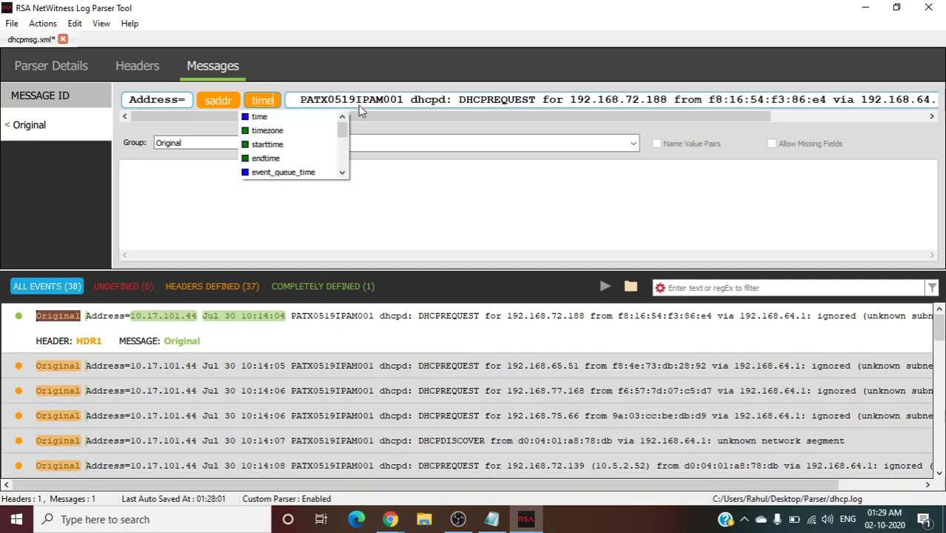
{"action": "left_click", "coordinate": [263, 117]}
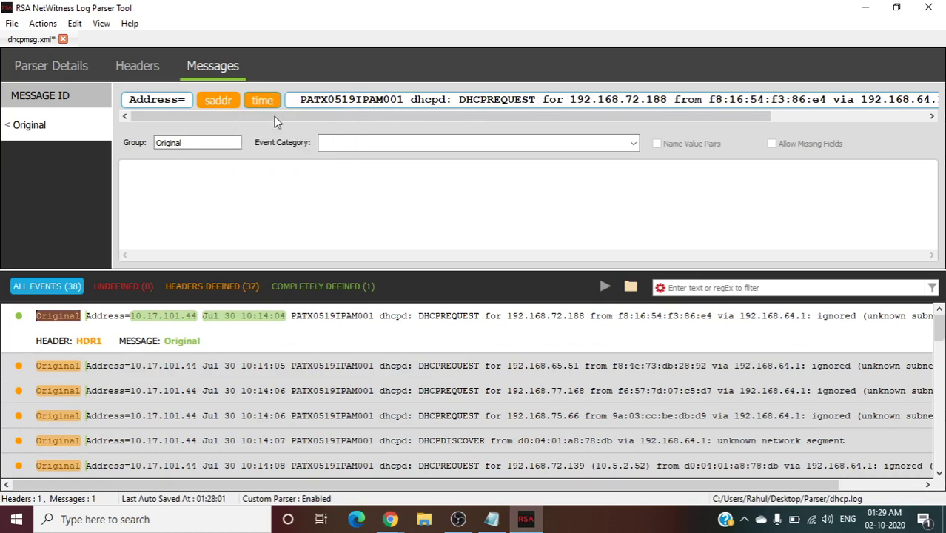
Step: Create a variable from the host name PATX0519IPAM001 in the message and assign it the key hostid
{"action": "double_click", "coordinate": [352, 101]}
{"action": "right_click", "coordinate": [351, 102]}
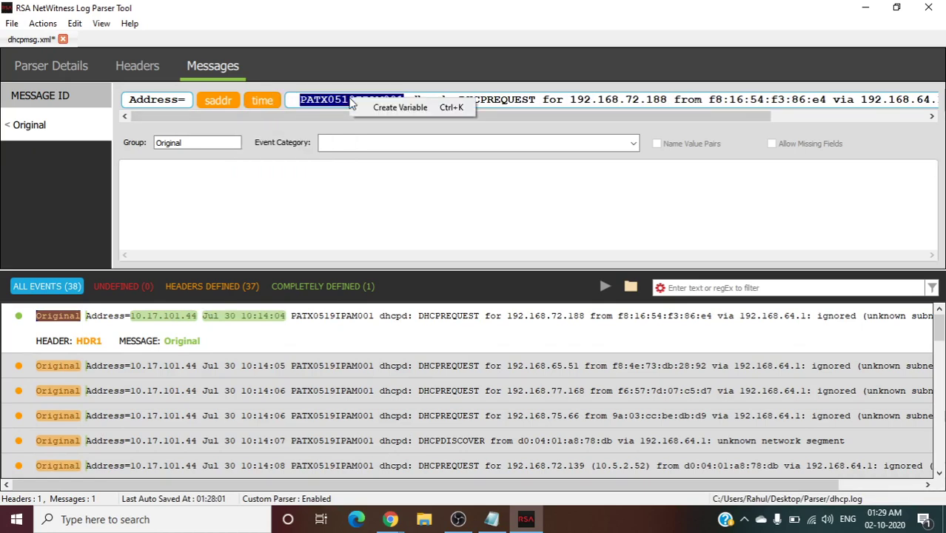
{"action": "left_click", "coordinate": [400, 108]}
{"action": "type", "text": "host"}
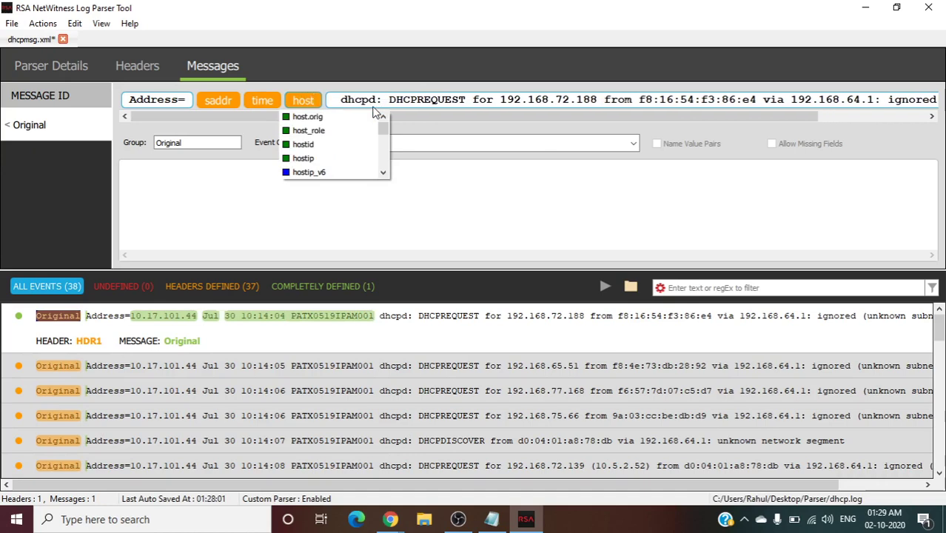
{"action": "left_click", "coordinate": [299, 144]}
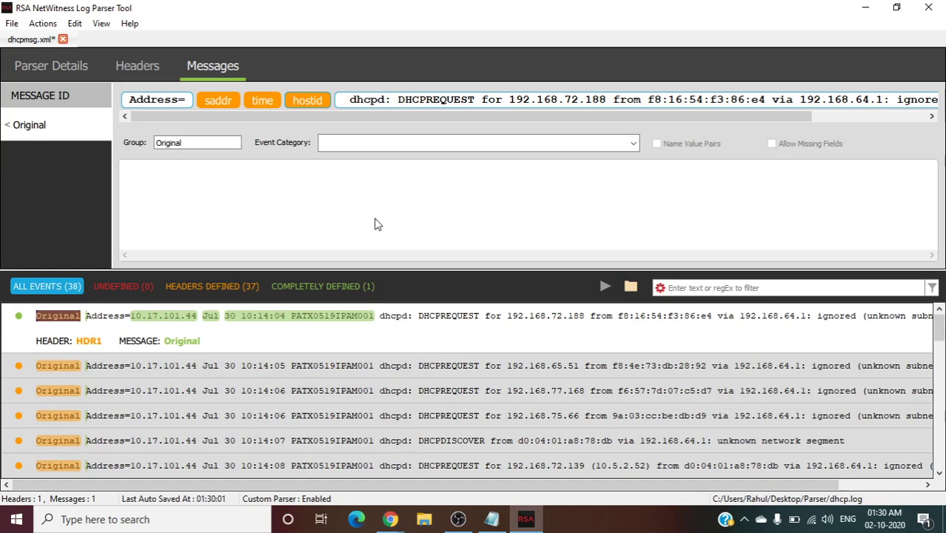
Step: Turn DHCPREQUEST in the message into a variable with the key ec_activity
{"action": "double_click", "coordinate": [439, 101]}
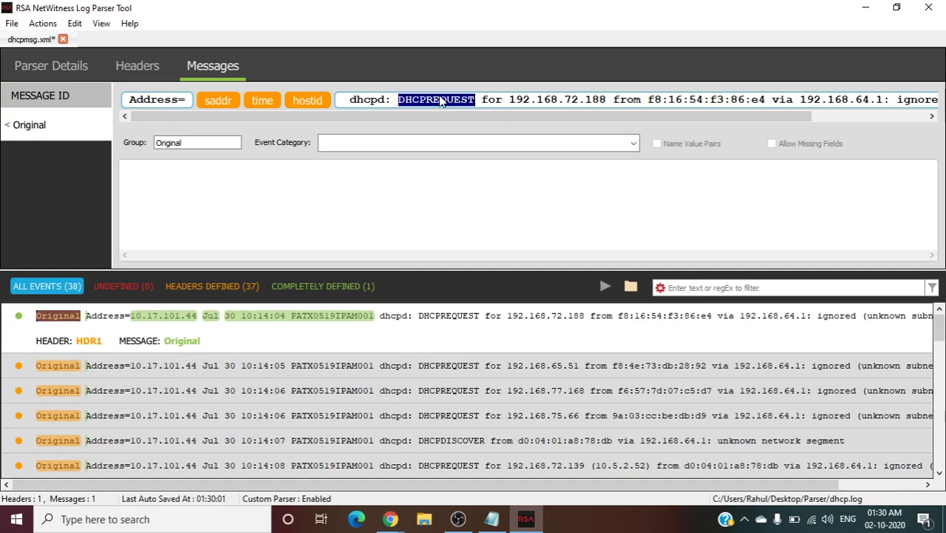
{"action": "right_click", "coordinate": [440, 101]}
{"action": "left_click", "coordinate": [463, 105]}
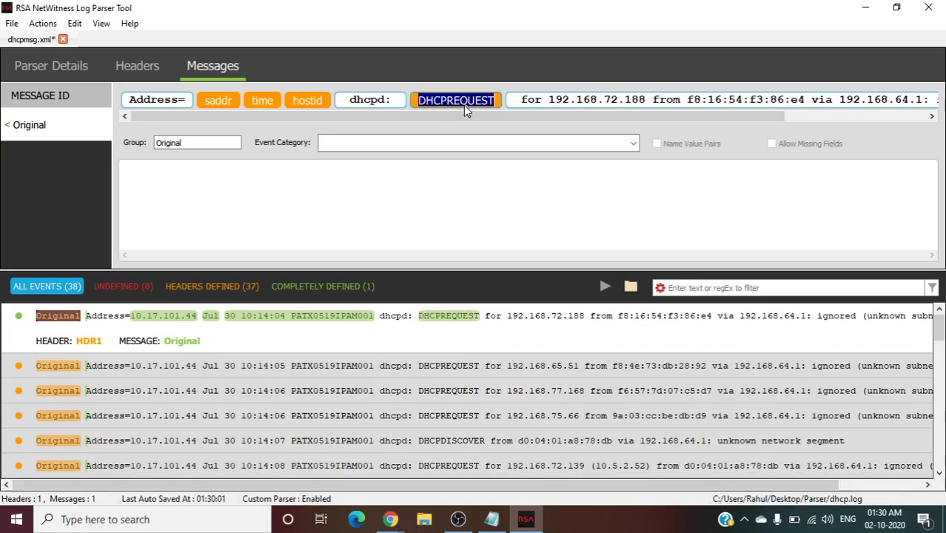
{"action": "type", "text": "ec"}
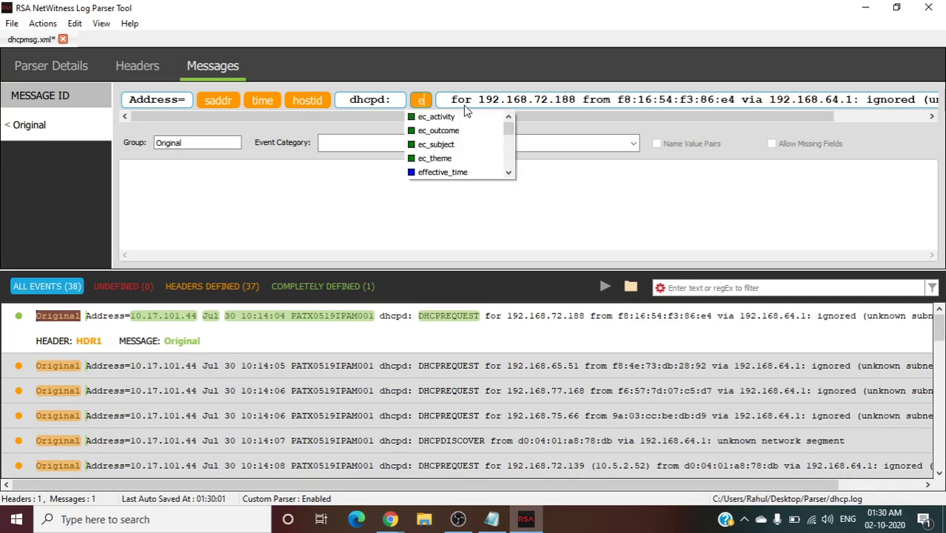
{"action": "left_click", "coordinate": [427, 118]}
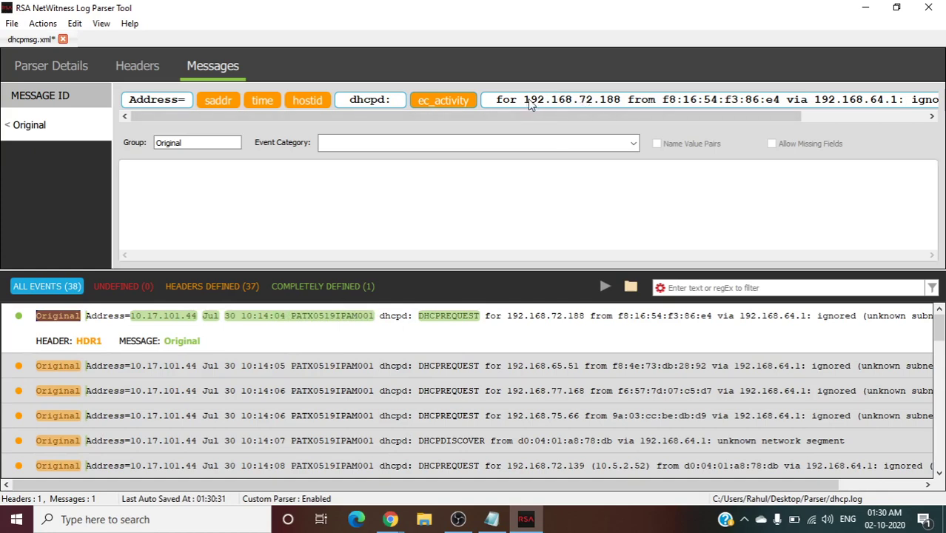
Step: Turn the IP address after "for" in the message into a variable with the key daddr
{"action": "left_click_drag", "start_coordinate": [525, 105], "coordinate": [609, 105]}
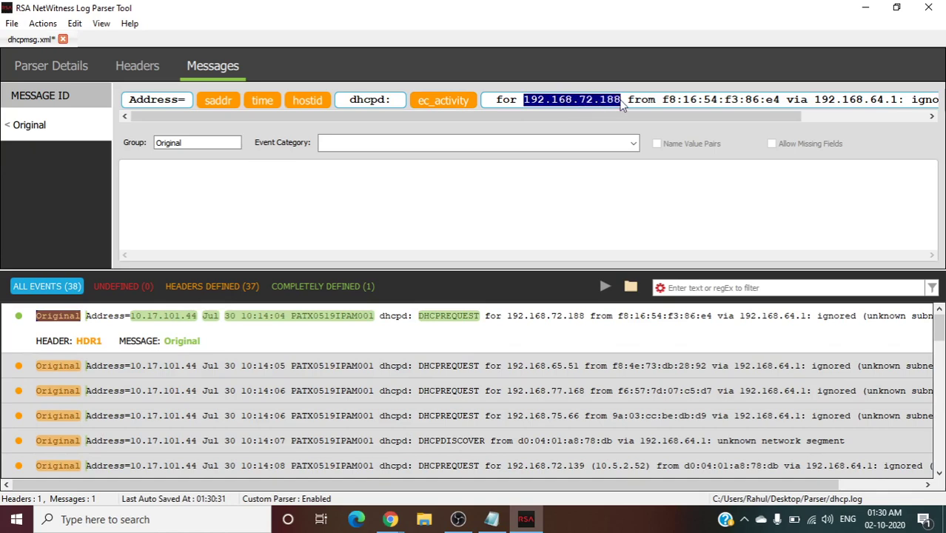
{"action": "right_click", "coordinate": [615, 104]}
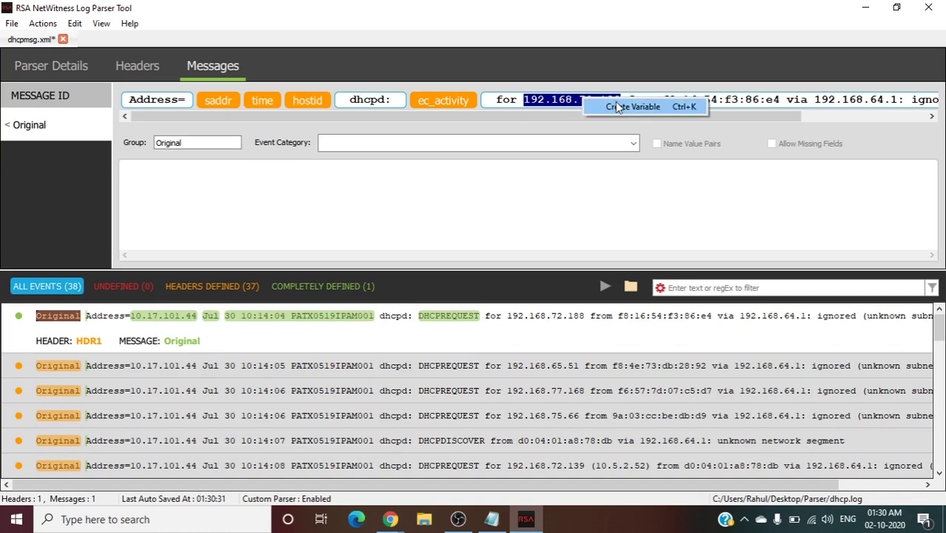
{"action": "left_click", "coordinate": [615, 106]}
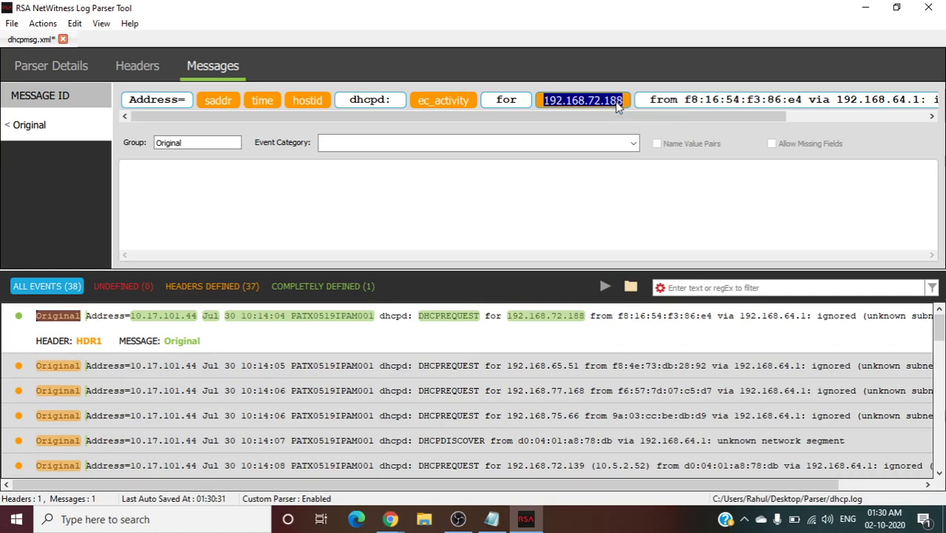
{"action": "type", "text": "dadd"}
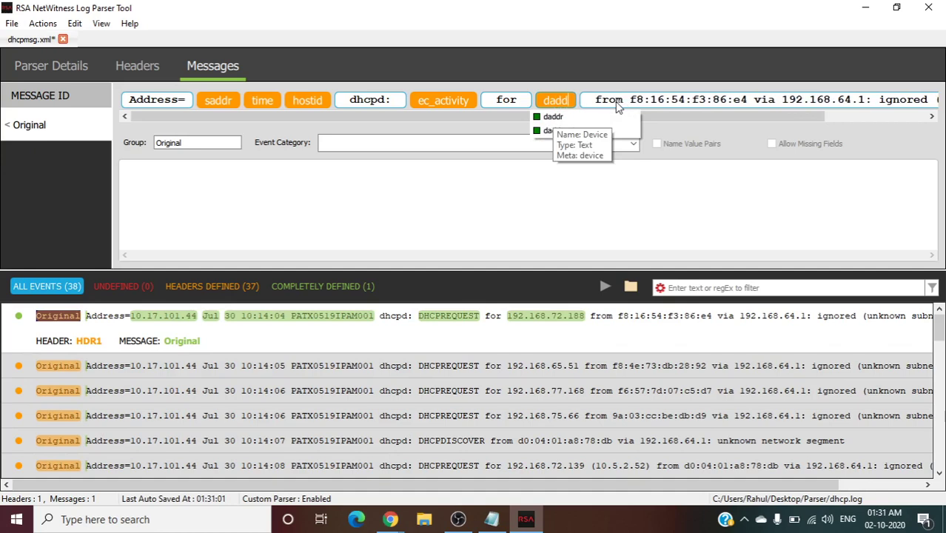
{"action": "left_click", "coordinate": [553, 117]}
Step: Turn the MAC address f8:16:54:f3:86:e4 after "from" in the Original message into a variable with the key smacaddr
{"action": "scroll", "coordinate": [585, 117], "scroll_direction": "right", "scroll_amount": 2}
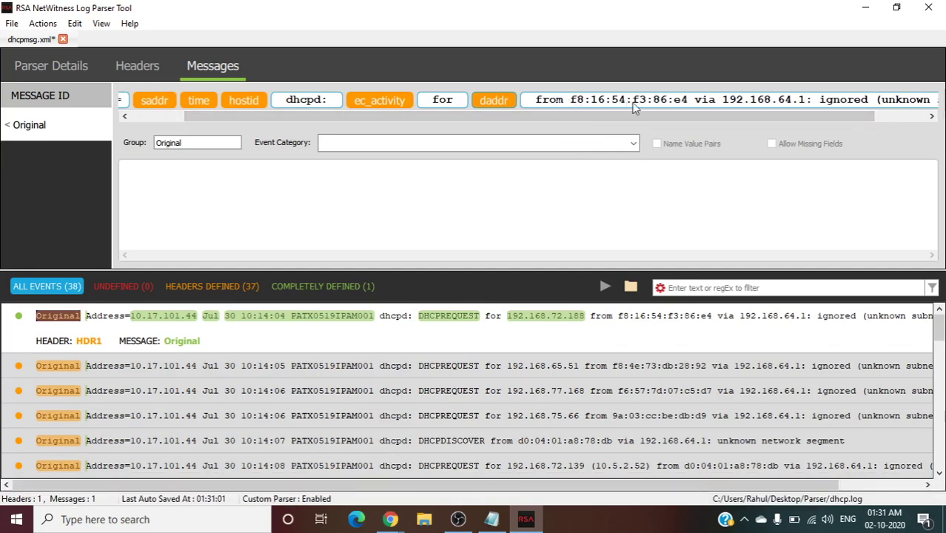
{"action": "left_click_drag", "start_coordinate": [570, 104], "coordinate": [688, 105]}
{"action": "right_click", "coordinate": [688, 104]}
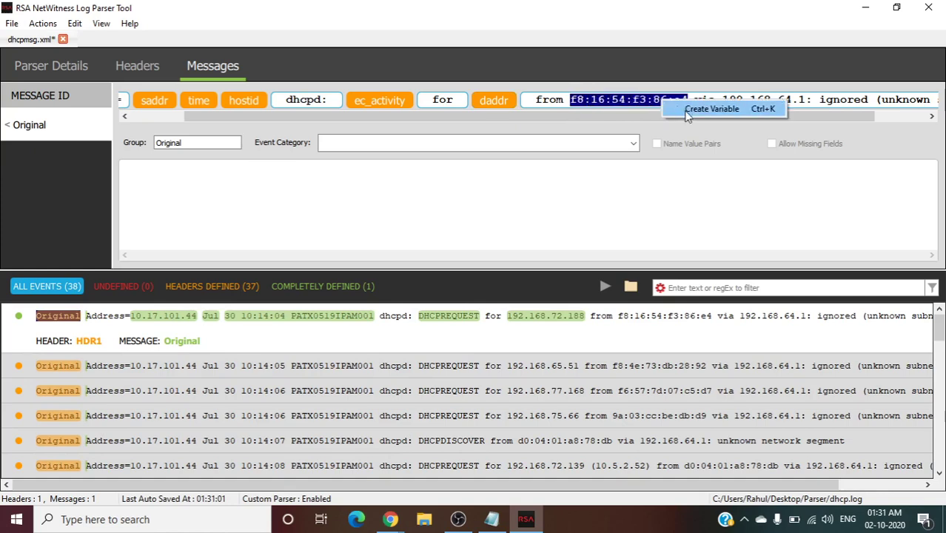
{"action": "left_click", "coordinate": [687, 114]}
{"action": "type", "text": "sma"}
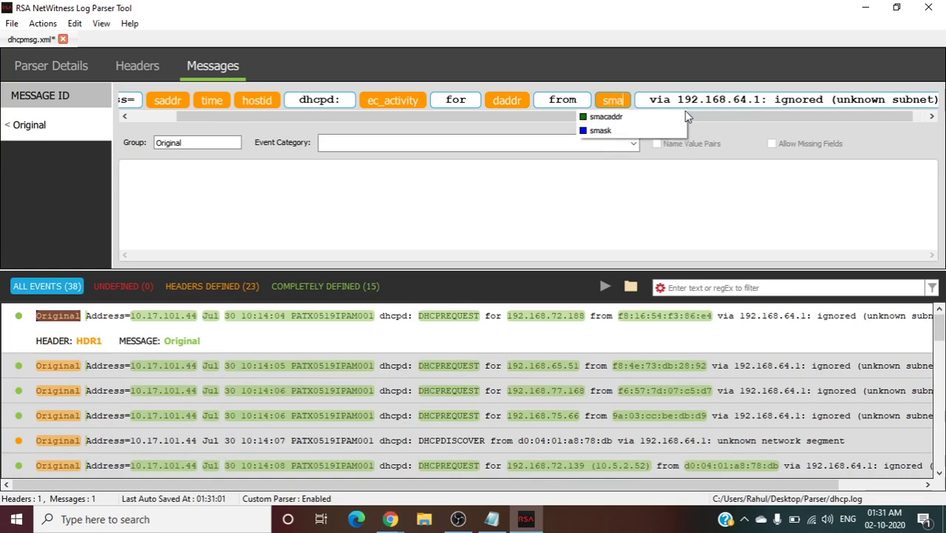
{"action": "left_click", "coordinate": [613, 119]}
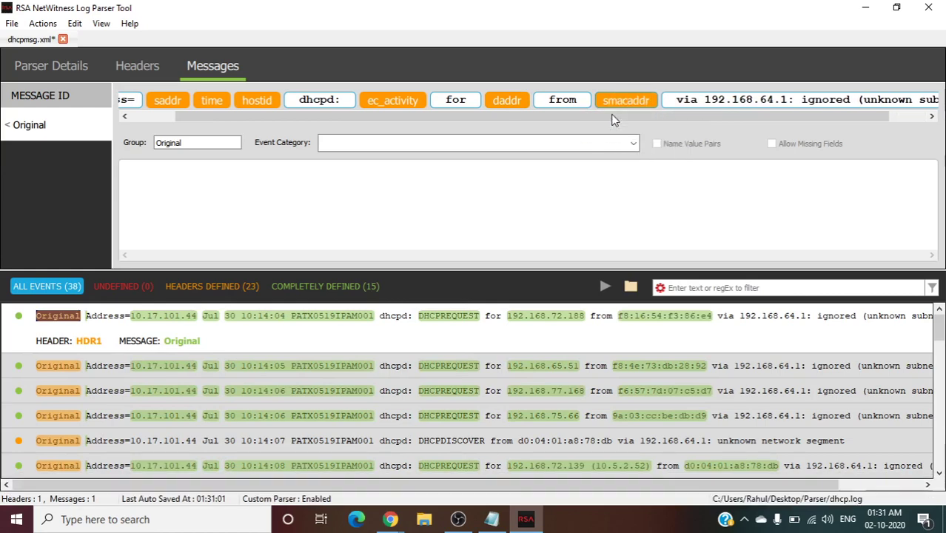
Step: Turn the IP address 192.168.64.1 after "via" in the Original message into a variable with the key hostip
{"action": "left_click_drag", "start_coordinate": [618, 114], "coordinate": [659, 115]}
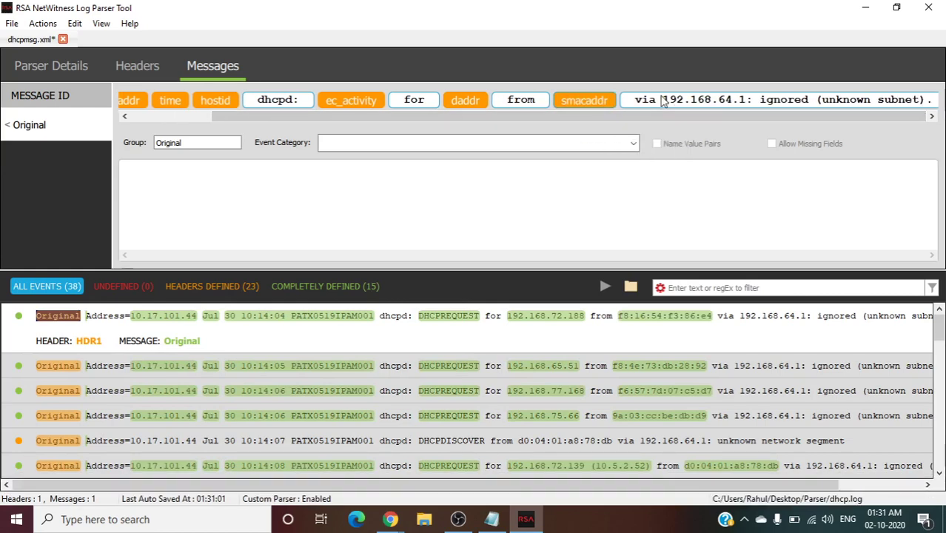
{"action": "left_click_drag", "start_coordinate": [662, 100], "coordinate": [747, 104]}
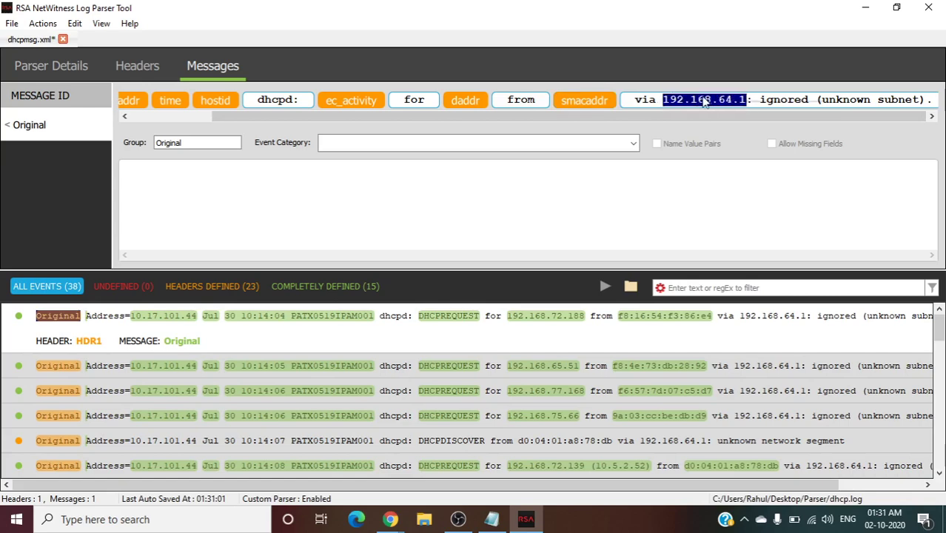
{"action": "right_click", "coordinate": [740, 111]}
{"action": "left_click", "coordinate": [740, 110]}
{"action": "type", "text": "host"}
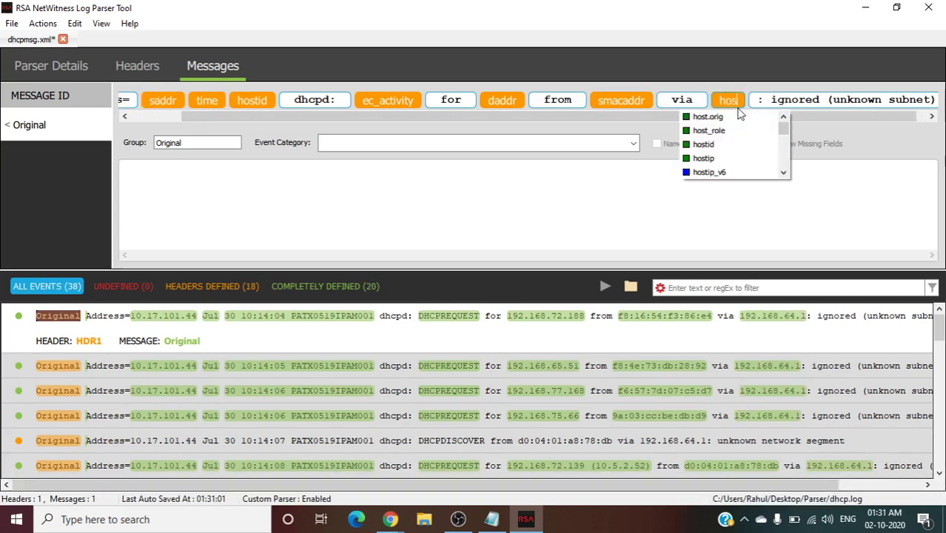
{"action": "left_click", "coordinate": [706, 158]}
Step: Create a variable from the text "ignored (unknown subnet)" in the Original message and assign it the key msg
{"action": "left_click_drag", "start_coordinate": [729, 115], "coordinate": [751, 116]}
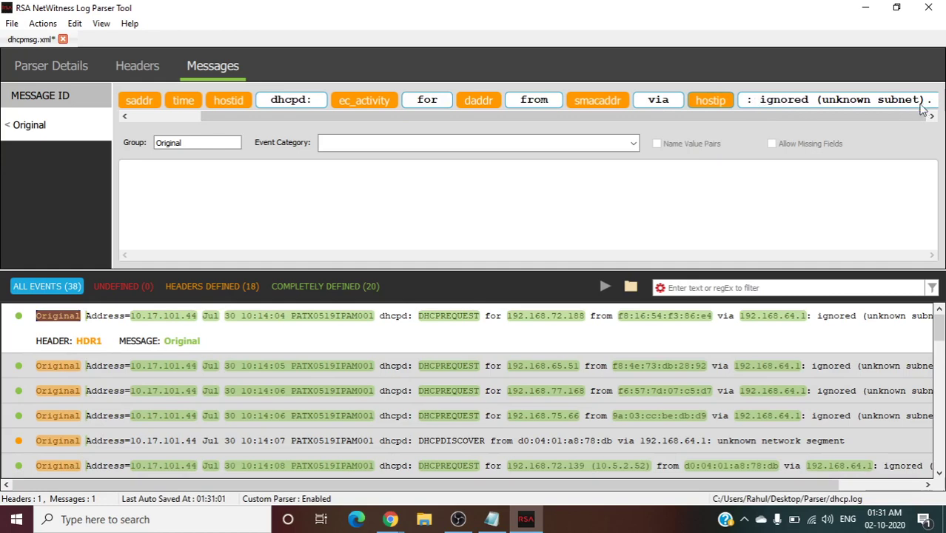
{"action": "left_click_drag", "start_coordinate": [760, 100], "coordinate": [925, 101]}
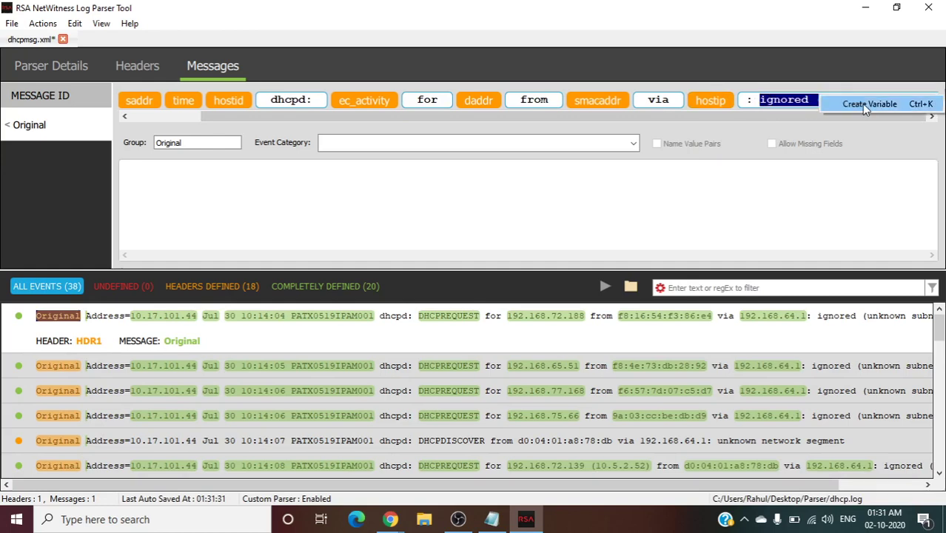
{"action": "left_click", "coordinate": [863, 105]}
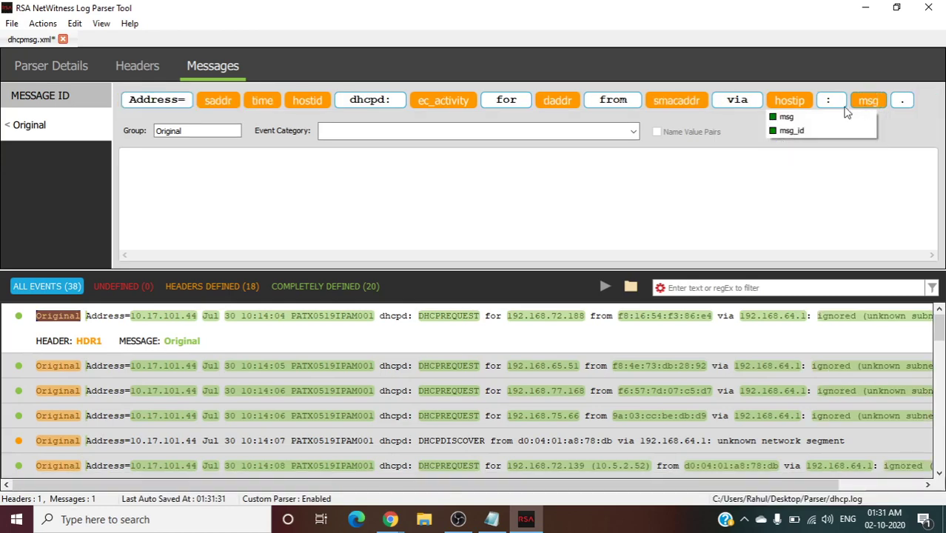
{"action": "left_click", "coordinate": [786, 117]}
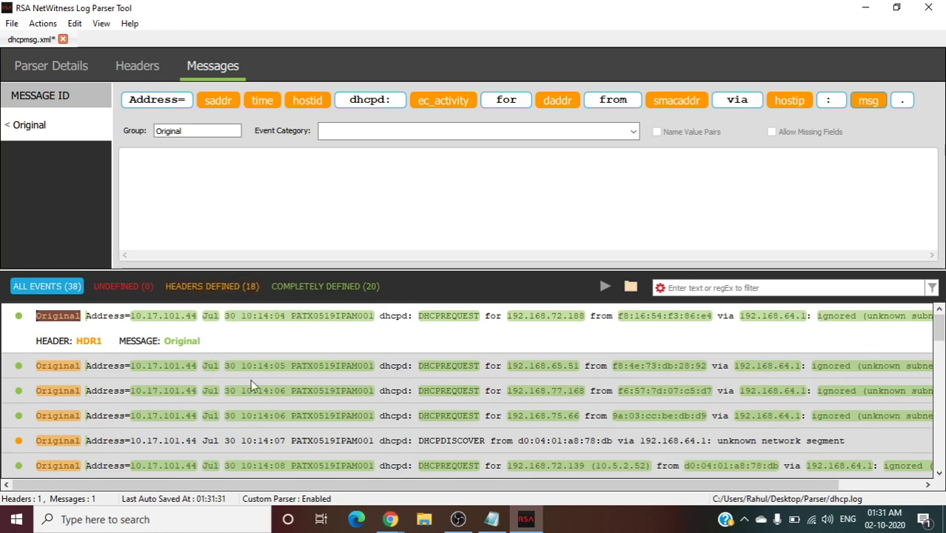
Step: Create a message for the undefined DHCPDISCOVER event and turn its address 10.17.101.44 into a variable with the key saddr
{"action": "left_click", "coordinate": [163, 442]}
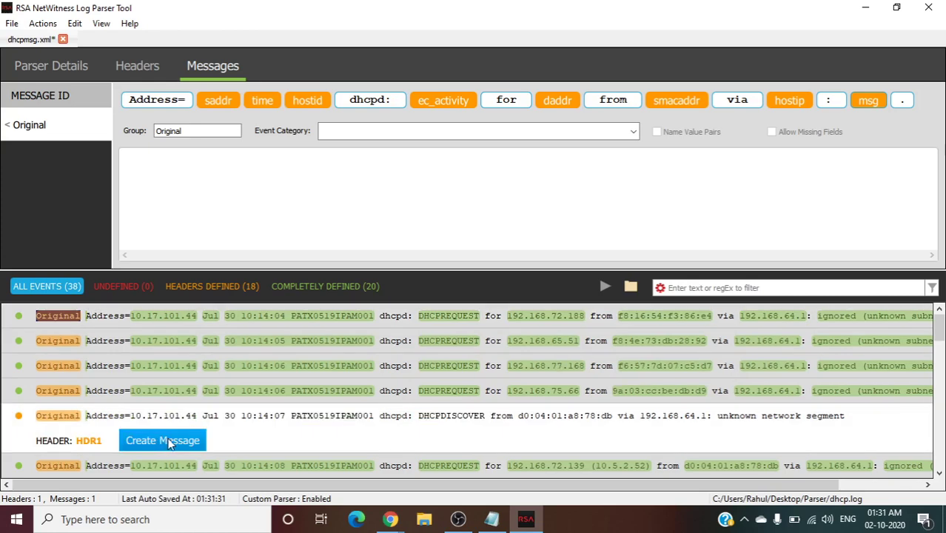
{"action": "left_click", "coordinate": [169, 442]}
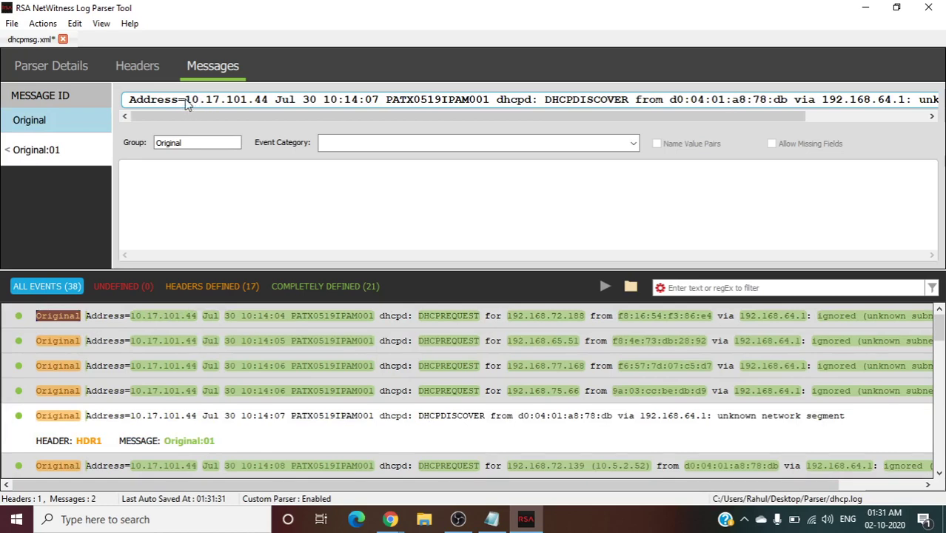
{"action": "left_click_drag", "start_coordinate": [197, 103], "coordinate": [268, 108]}
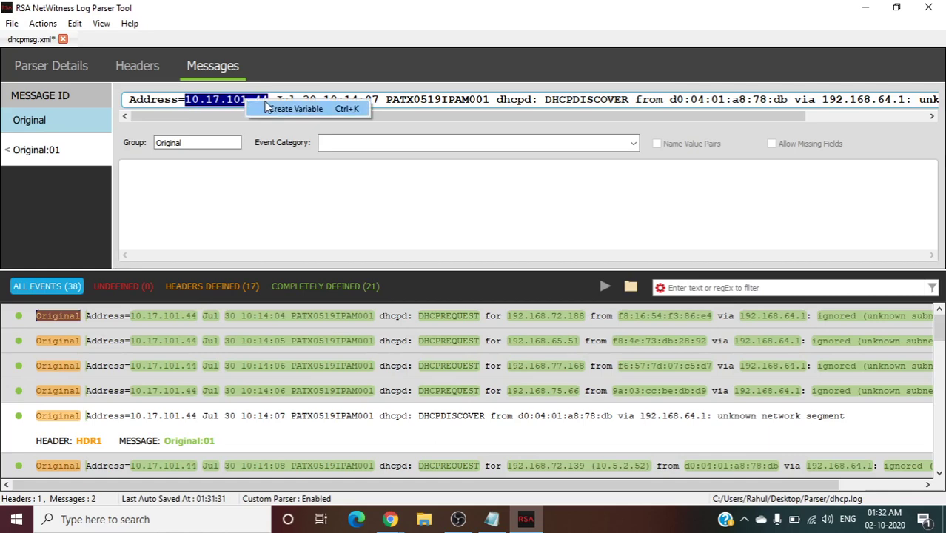
{"action": "left_click", "coordinate": [266, 106]}
{"action": "type", "text": "sa"}
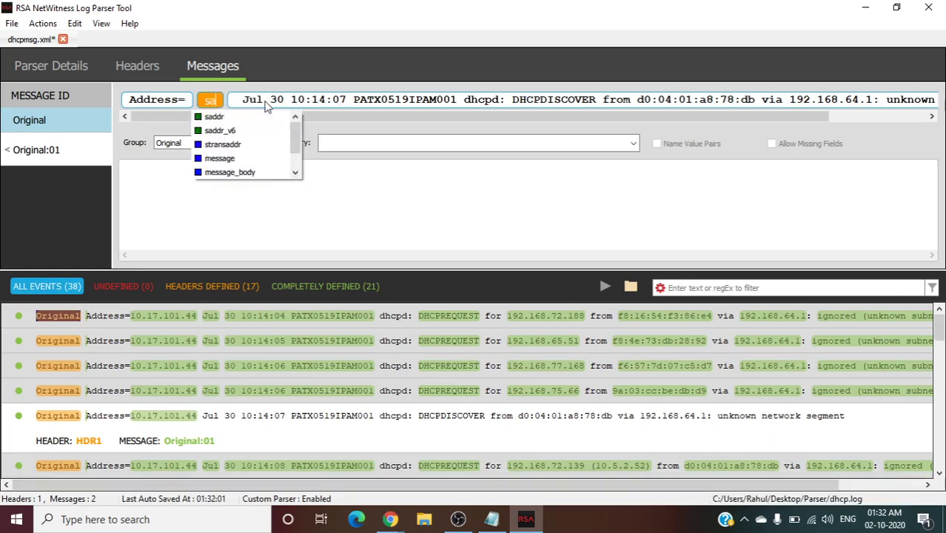
{"action": "left_click", "coordinate": [216, 117]}
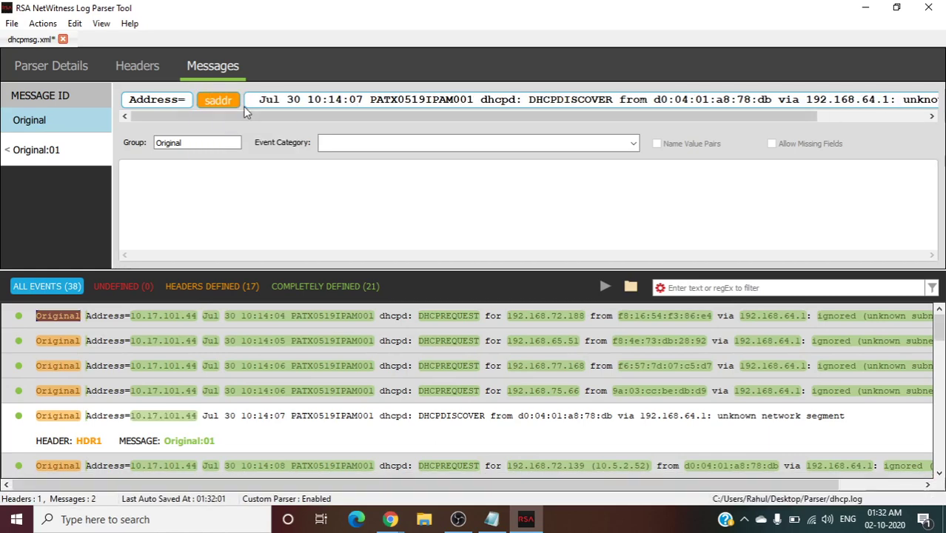
Step: Create a variable from the timestamp "Jul 30 10:14:07" in the DHCPDISCOVER message and assign it the key time
{"action": "left_click_drag", "start_coordinate": [257, 104], "coordinate": [358, 111]}
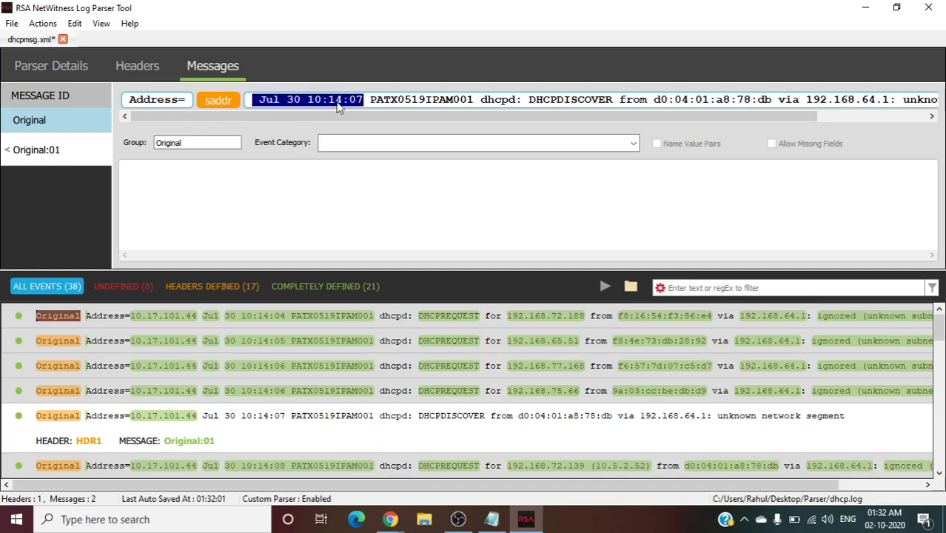
{"action": "right_click", "coordinate": [338, 106]}
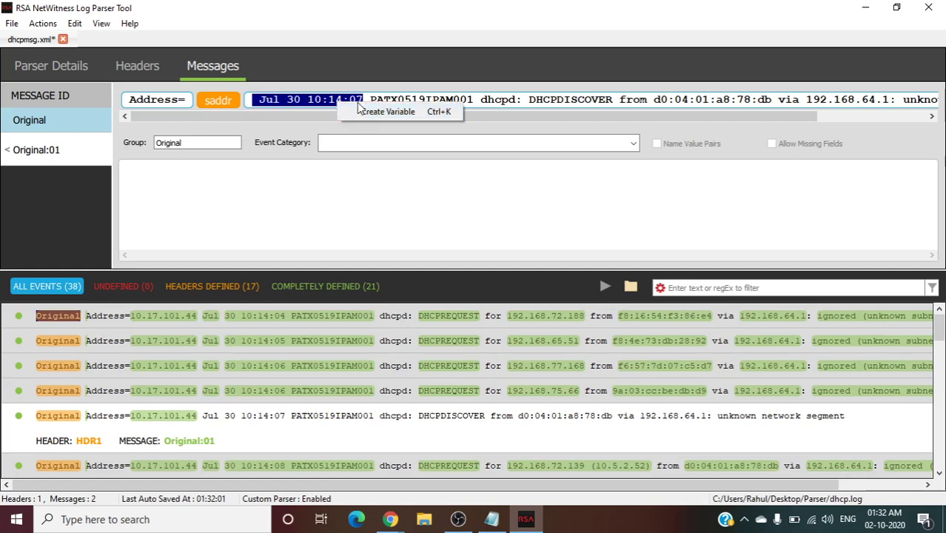
{"action": "left_click", "coordinate": [367, 112]}
{"action": "type", "text": "ti"}
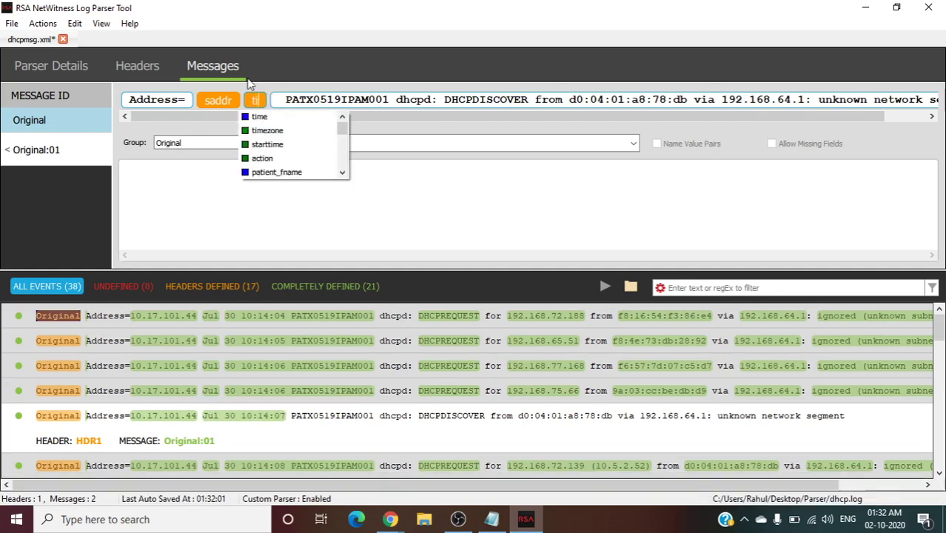
{"action": "type", "text": "me"}
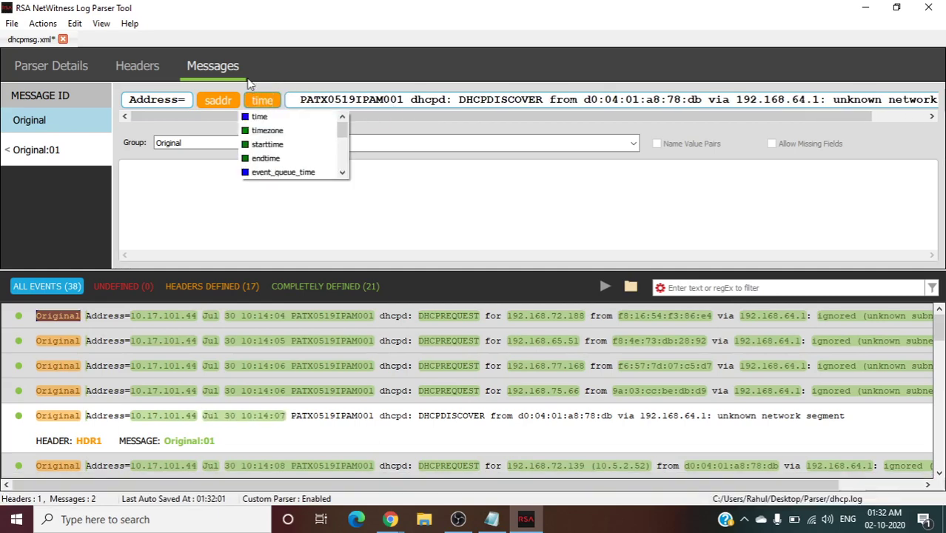
{"action": "left_click", "coordinate": [268, 116]}
Step: Turn the host name PATX0519IPAM001 in the DHCPDISCOVER message into a variable with the key hostid
{"action": "double_click", "coordinate": [323, 104]}
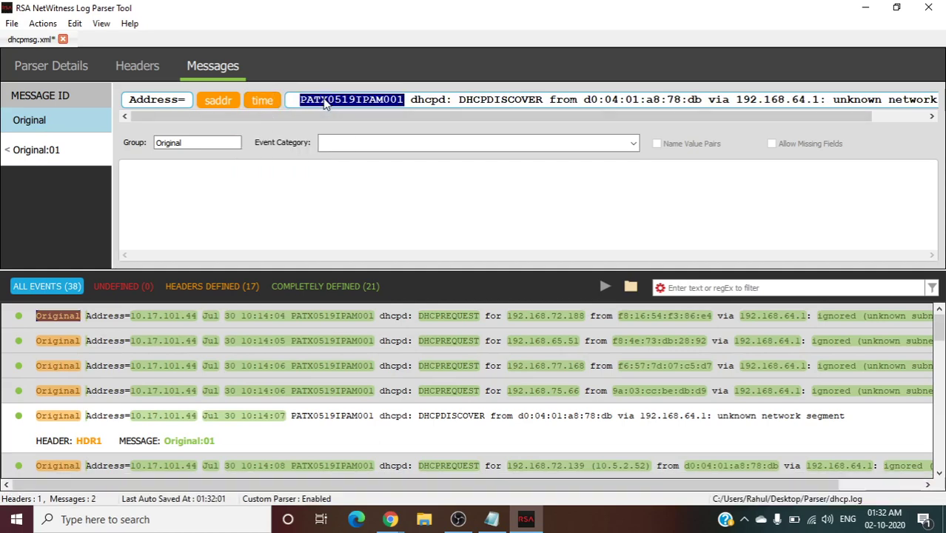
{"action": "right_click", "coordinate": [323, 103]}
{"action": "left_click", "coordinate": [352, 111]}
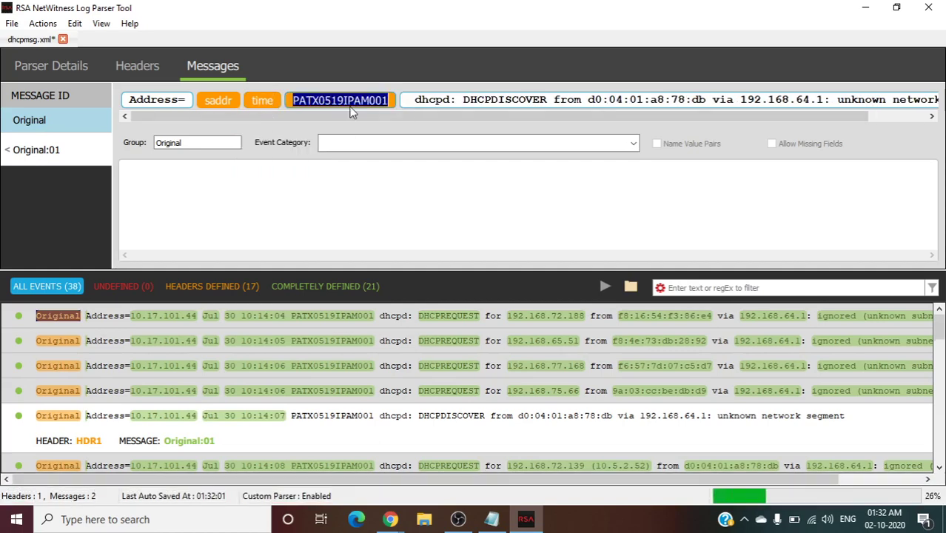
{"action": "type", "text": "host"}
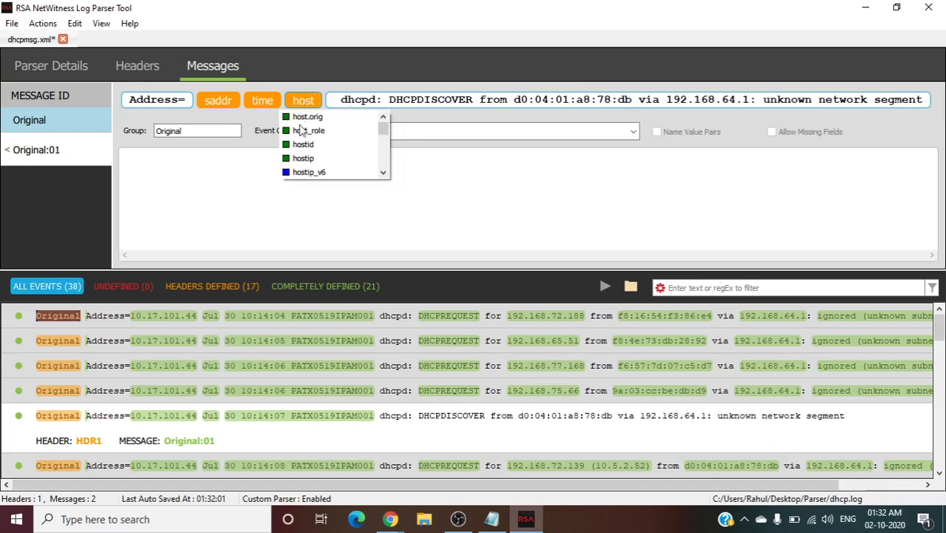
{"action": "left_click", "coordinate": [299, 145]}
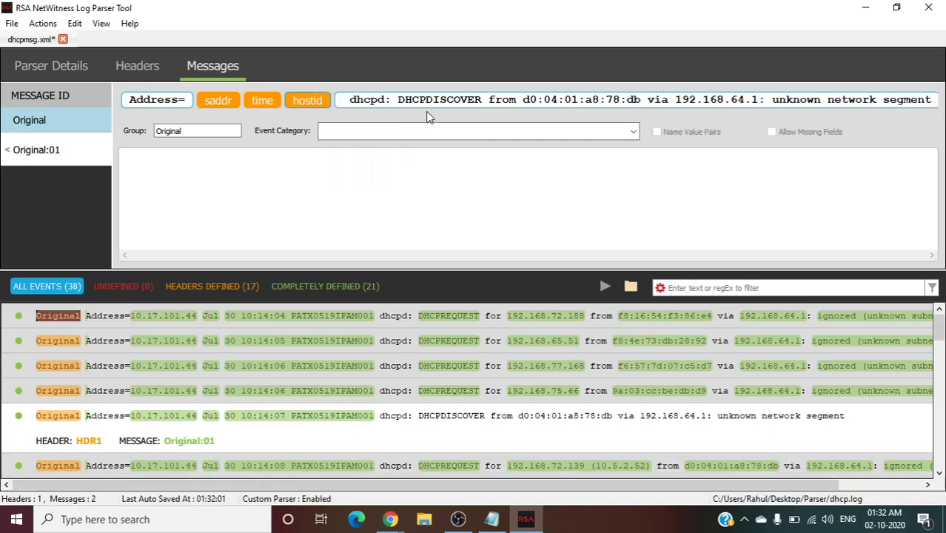
Step: Create a variable from the word DHCPDISCOVER in the Original:01 message and assign it the key ec_activity
{"action": "double_click", "coordinate": [448, 101]}
{"action": "right_click", "coordinate": [447, 101]}
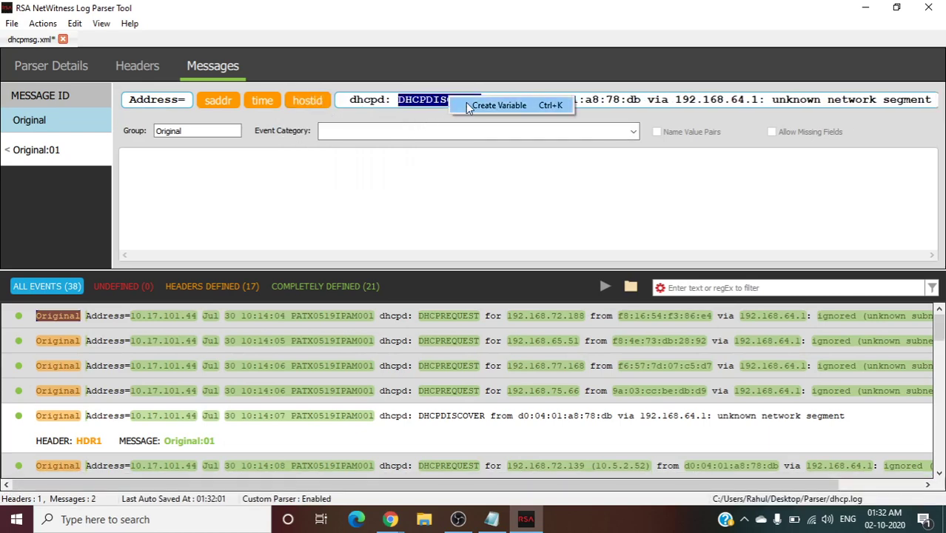
{"action": "left_click", "coordinate": [465, 102]}
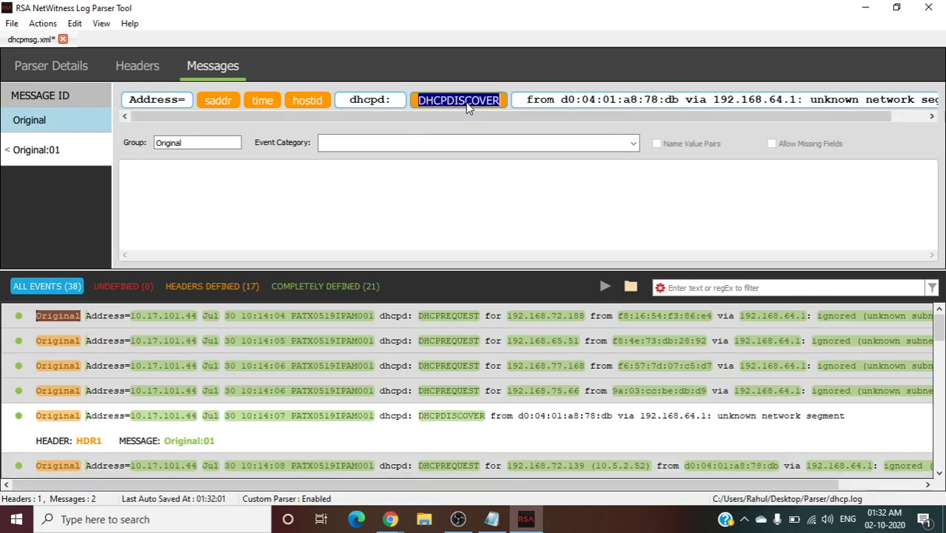
{"action": "type", "text": "ec"}
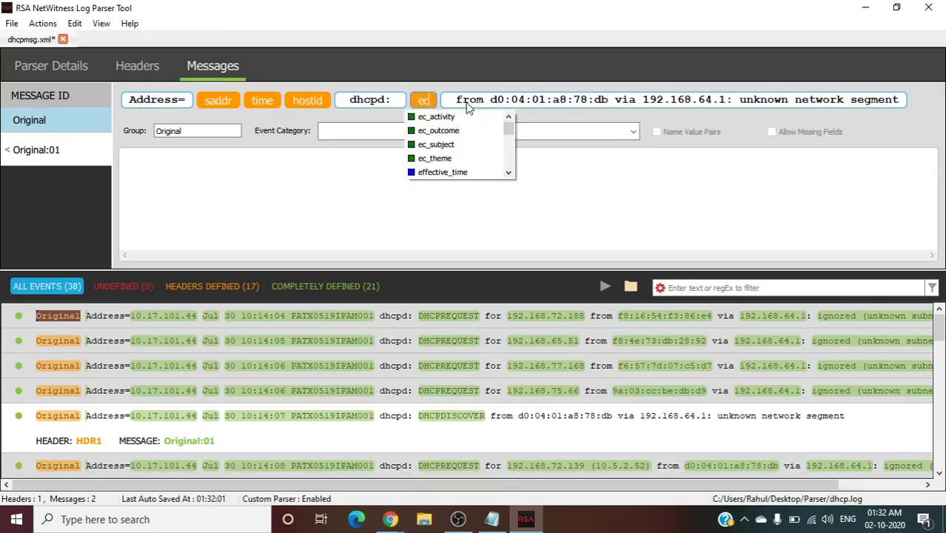
{"action": "left_click", "coordinate": [441, 117]}
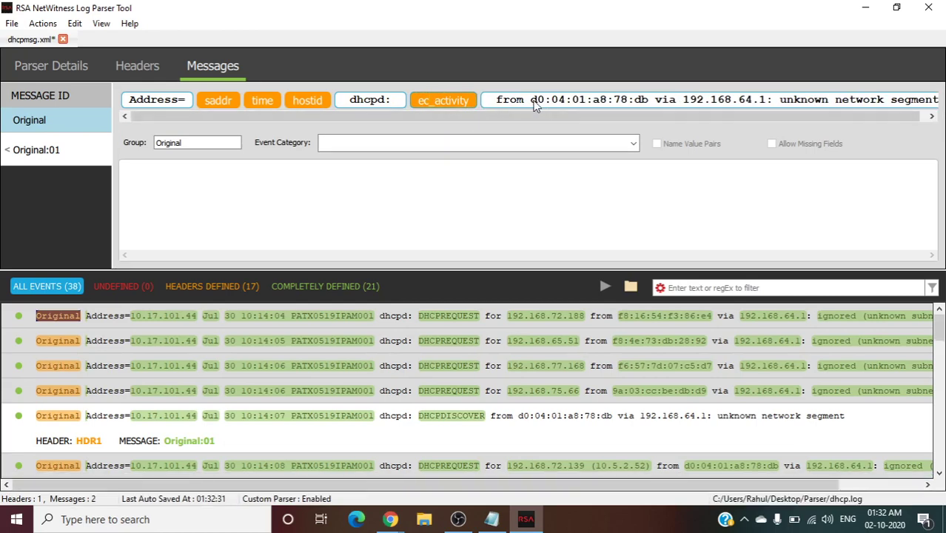
Step: Turn the MAC address d0:04:01:a8:78:db in the Original:01 message into a variable with the key smacaddr
{"action": "left_click_drag", "start_coordinate": [534, 104], "coordinate": [646, 104]}
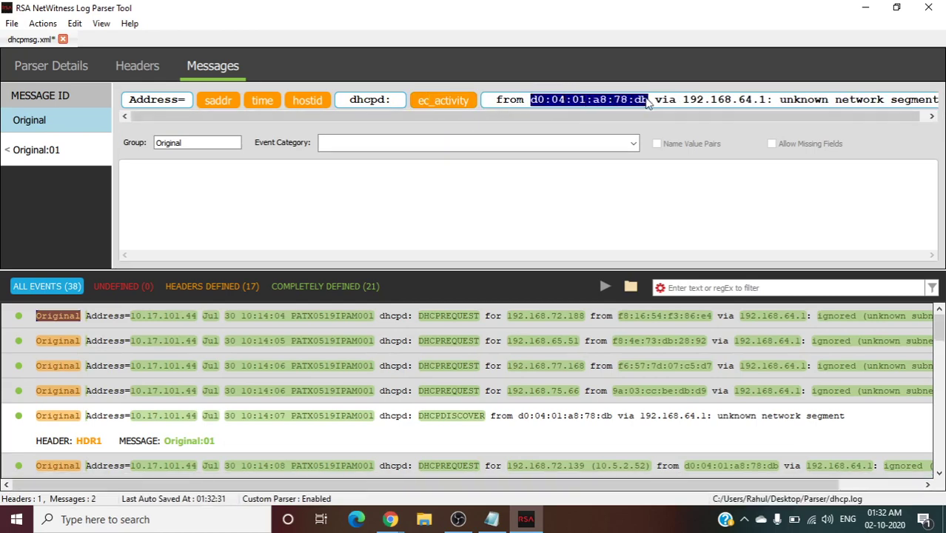
{"action": "left_click", "coordinate": [636, 107]}
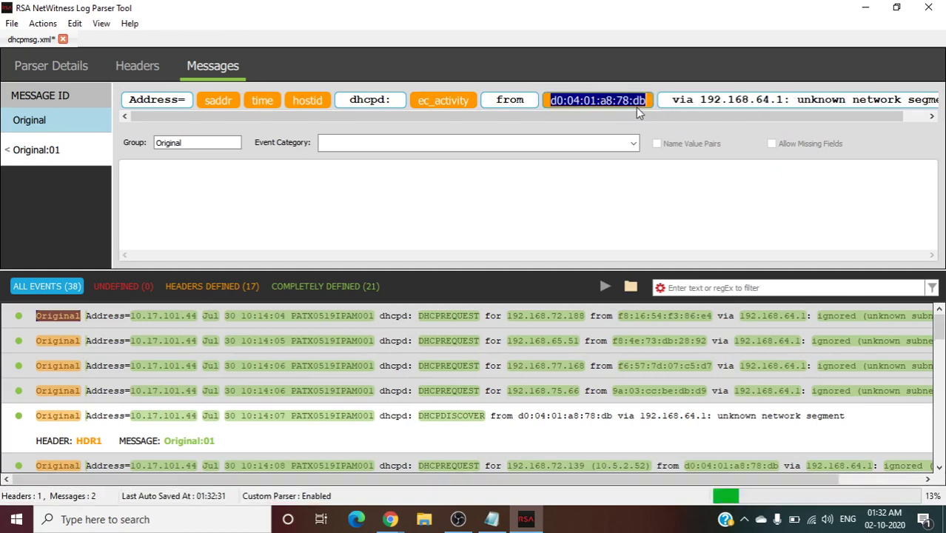
{"action": "type", "text": "sma"}
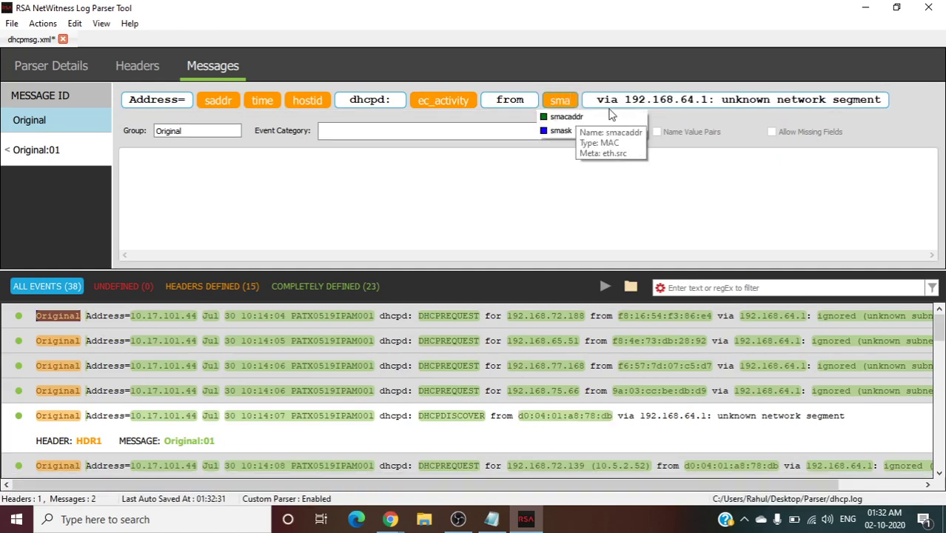
{"action": "left_click", "coordinate": [570, 117]}
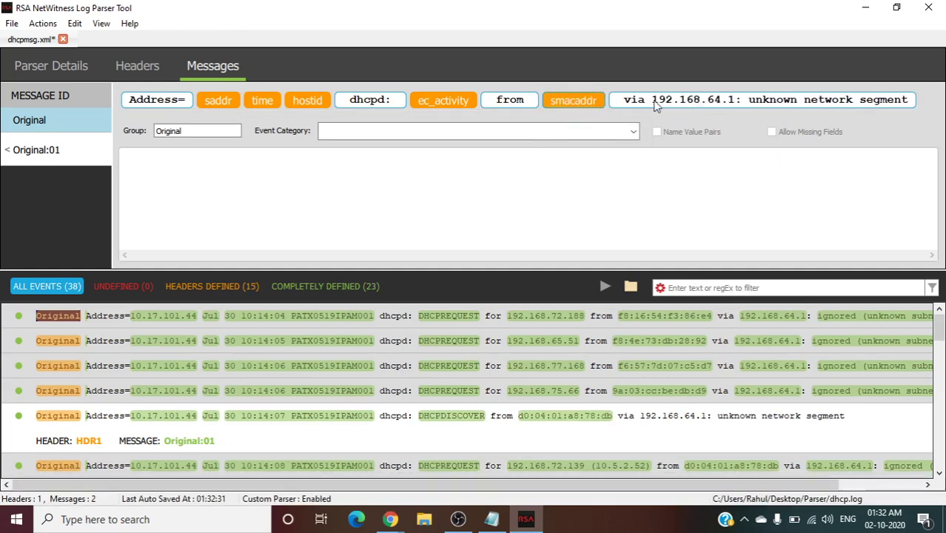
Step: Turn the IP address 192.168.64.1 in the Original:01 message into a variable with the key hostip
{"action": "left_click_drag", "start_coordinate": [652, 106], "coordinate": [736, 105]}
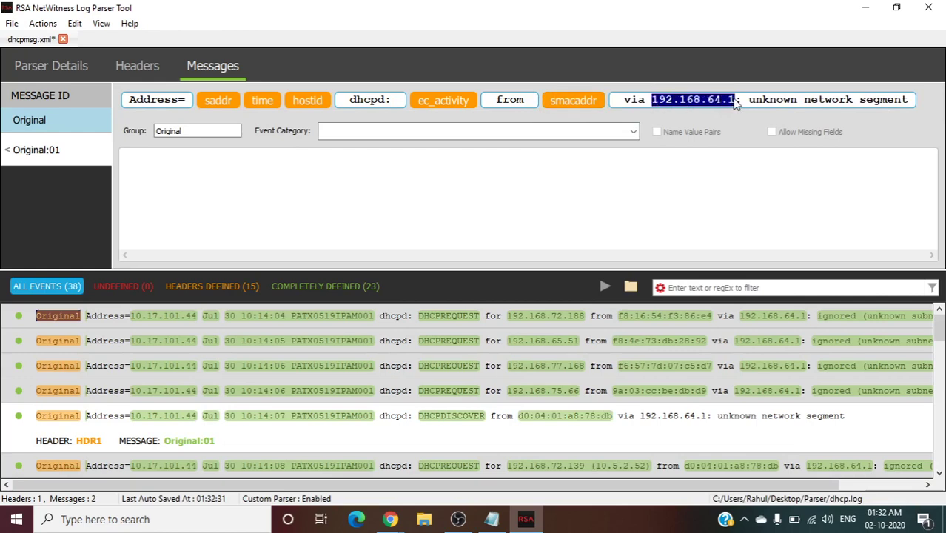
{"action": "right_click", "coordinate": [707, 105]}
{"action": "left_click", "coordinate": [720, 110]}
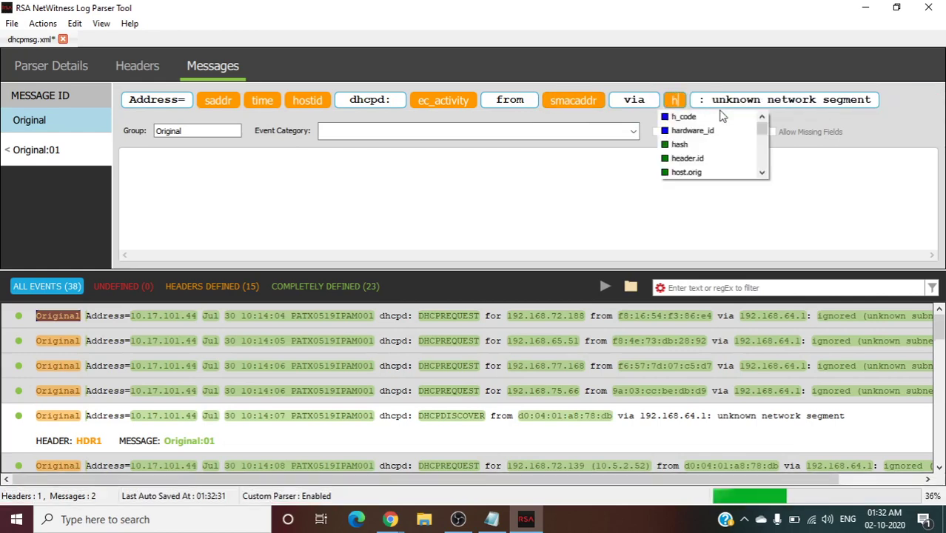
{"action": "type", "text": "hosti"}
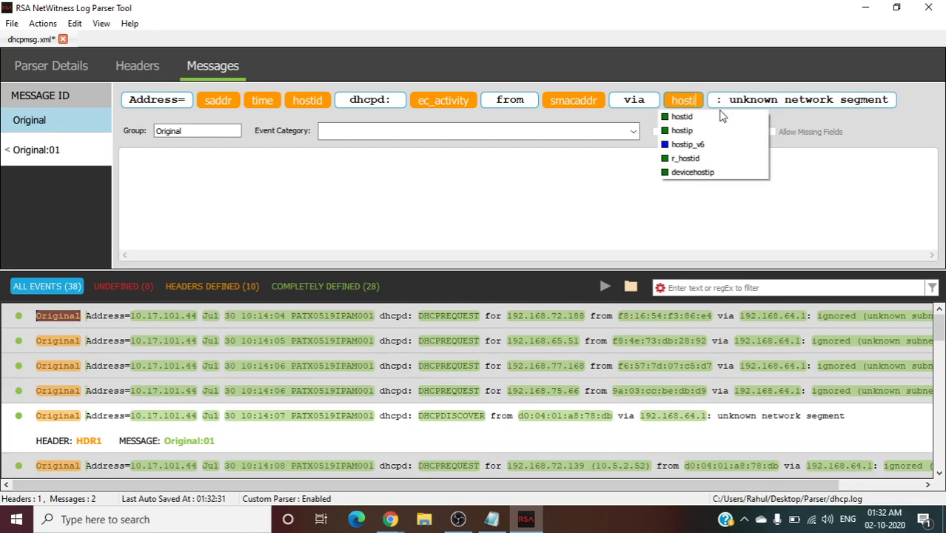
{"action": "left_click", "coordinate": [696, 133]}
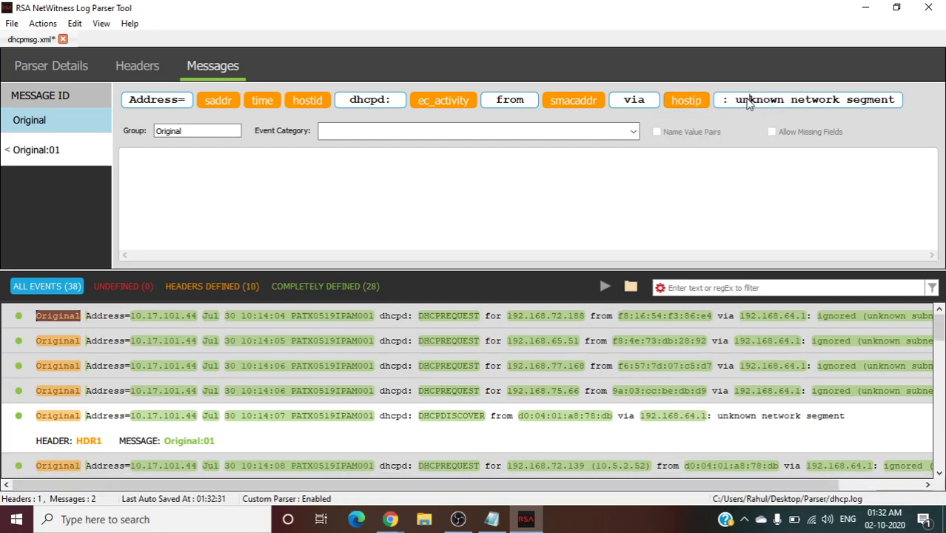
Step: Create a variable from the text "unknown network segment" in the Original:01 message and assign it the key msg
{"action": "left_click_drag", "start_coordinate": [739, 106], "coordinate": [897, 103]}
{"action": "right_click", "coordinate": [857, 103]}
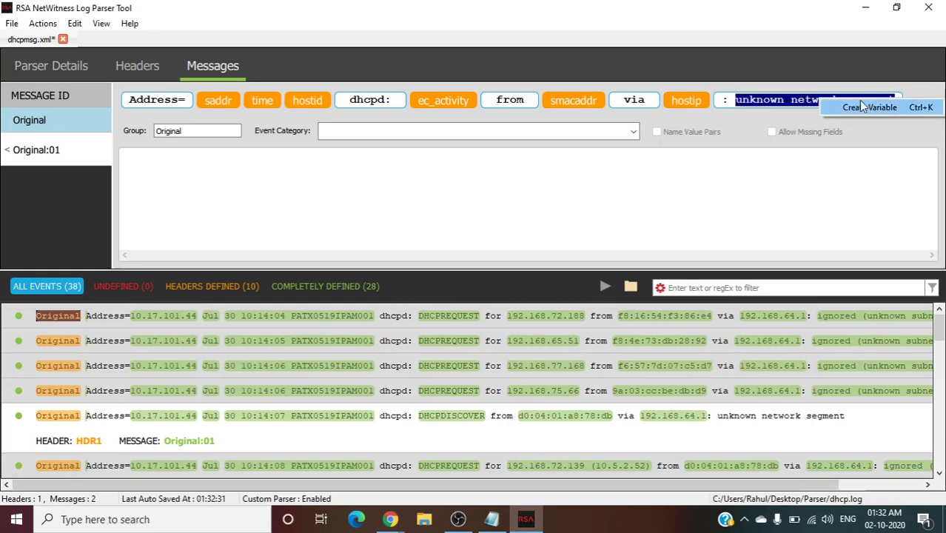
{"action": "left_click", "coordinate": [867, 108]}
{"action": "type", "text": "msg"}
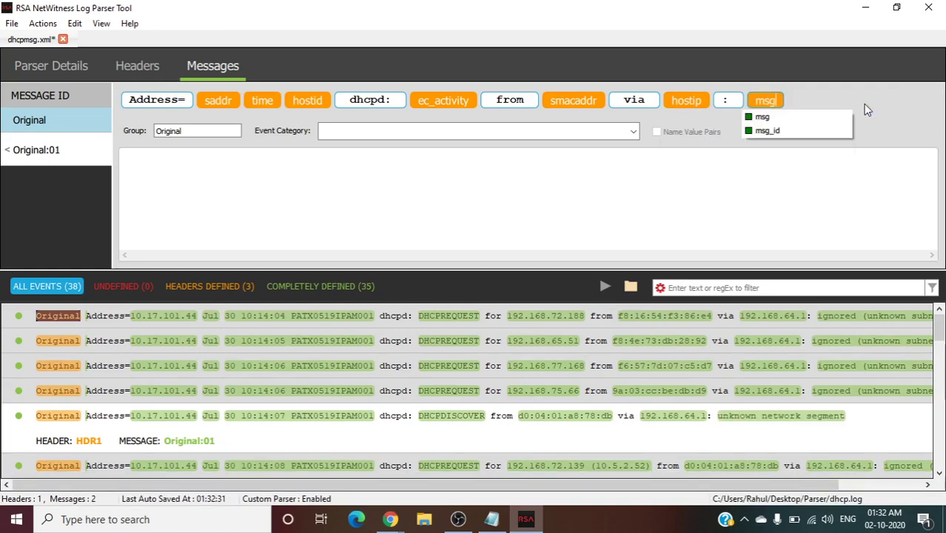
{"action": "left_click", "coordinate": [761, 118]}
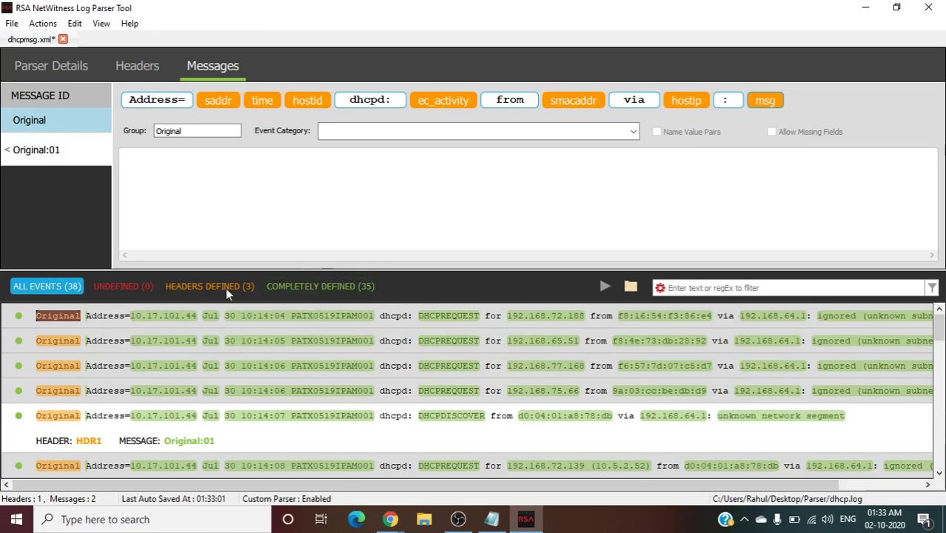
Step: Create a new message definition from the DHCPRELEASE event in the event list
{"action": "scroll", "coordinate": [253, 416], "scroll_direction": "down", "scroll_amount": 3}
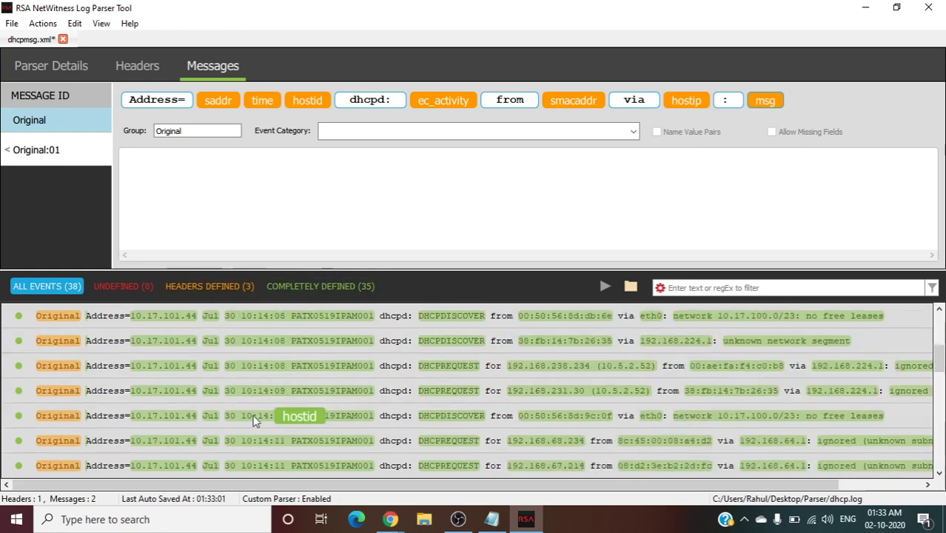
{"action": "scroll", "coordinate": [253, 418], "scroll_direction": "down", "scroll_amount": 6}
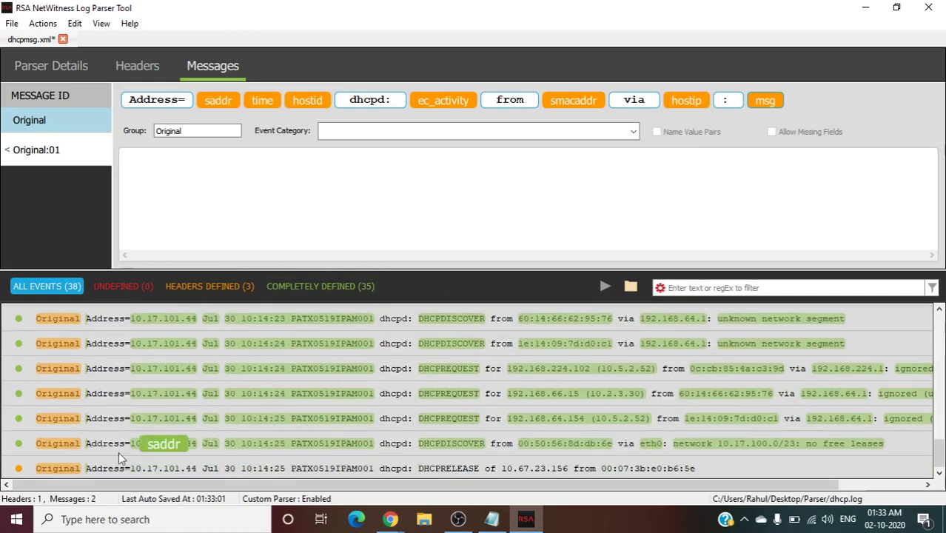
{"action": "left_click", "coordinate": [137, 472]}
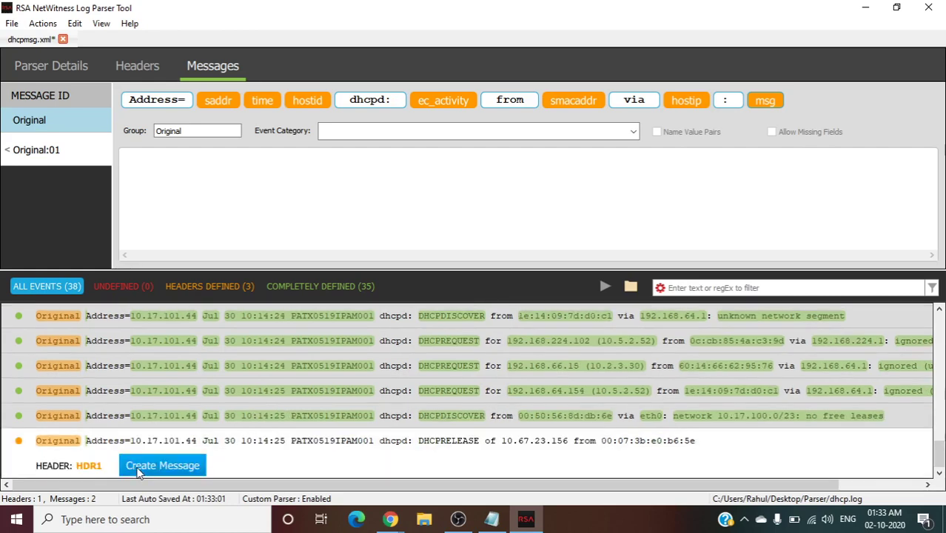
{"action": "left_click", "coordinate": [137, 467]}
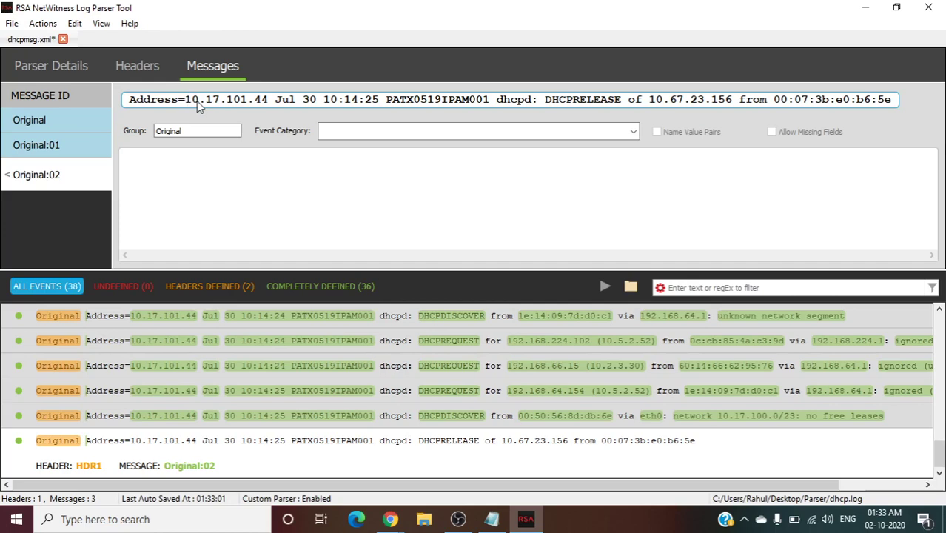
Step: Turn the address 10.17.101.44 in the Original:02 message into a variable with the key saddr
{"action": "left_click_drag", "start_coordinate": [187, 102], "coordinate": [268, 106]}
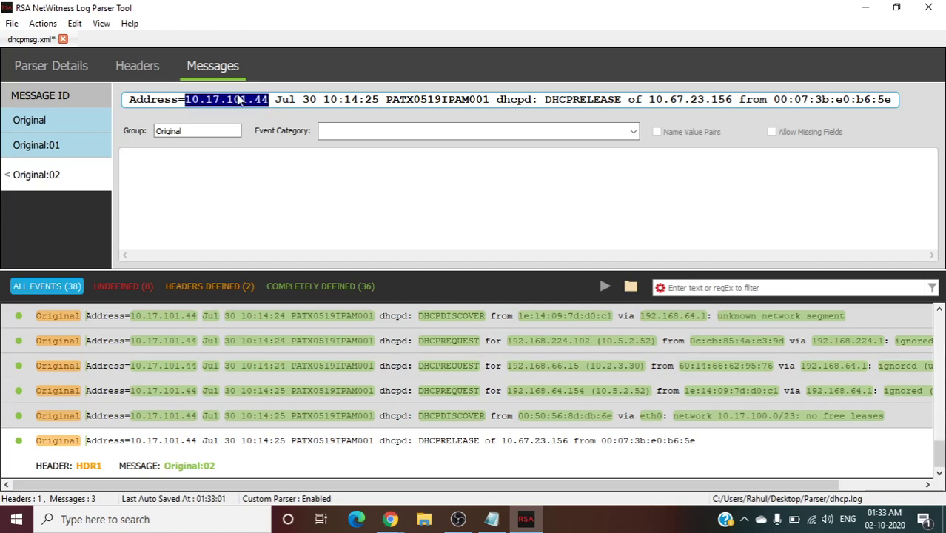
{"action": "right_click", "coordinate": [239, 104]}
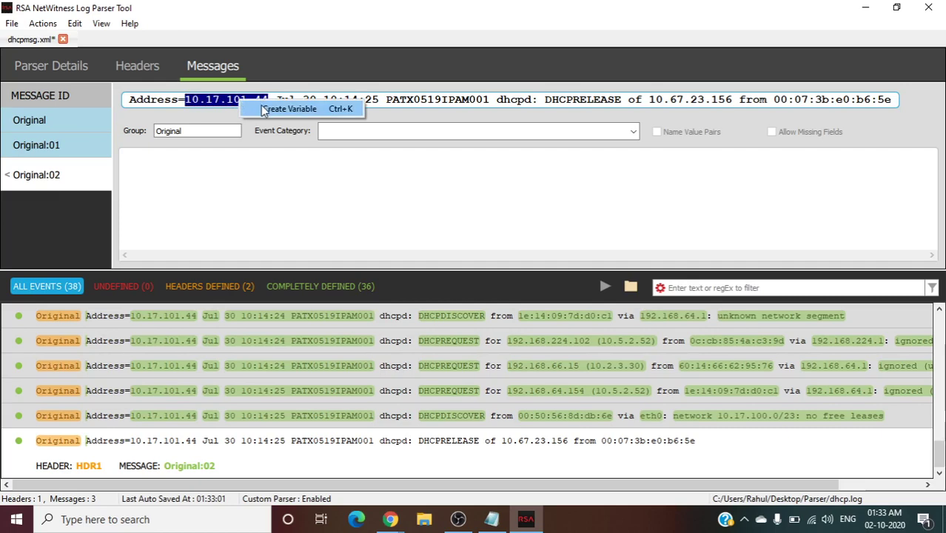
{"action": "left_click", "coordinate": [289, 109]}
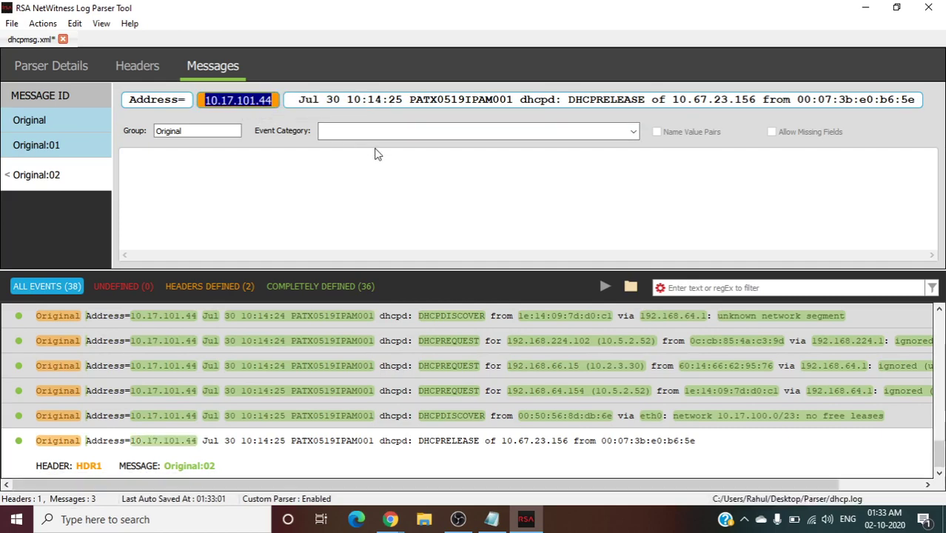
{"action": "type", "text": "sadd"}
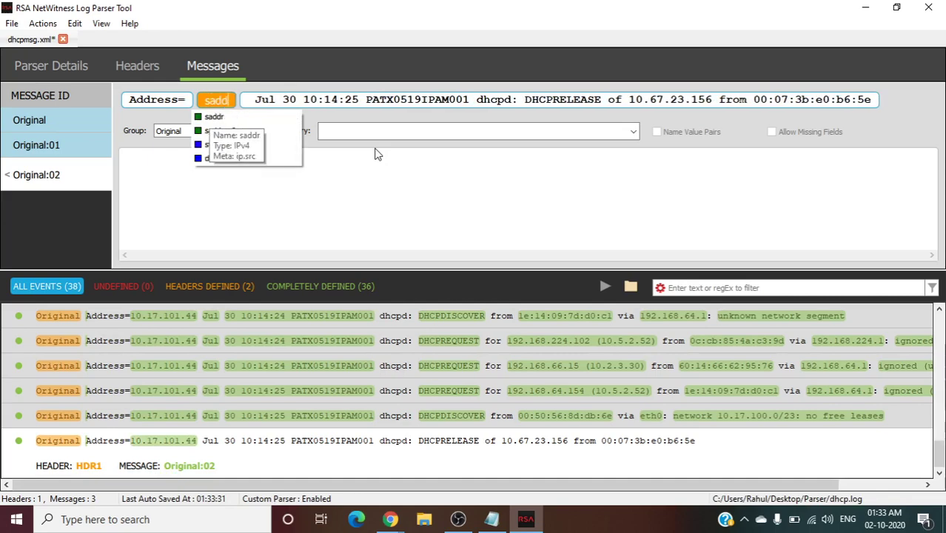
{"action": "left_click", "coordinate": [222, 117]}
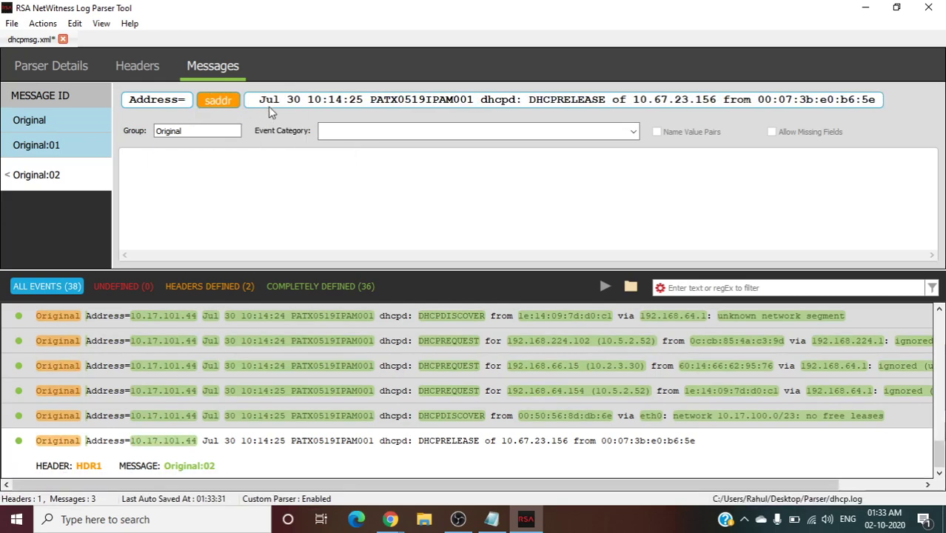
Step: Create a variable from the timestamp "Jul 30 10:14:25" in the Original:02 message and assign it the key time
{"action": "left_click_drag", "start_coordinate": [260, 108], "coordinate": [364, 108]}
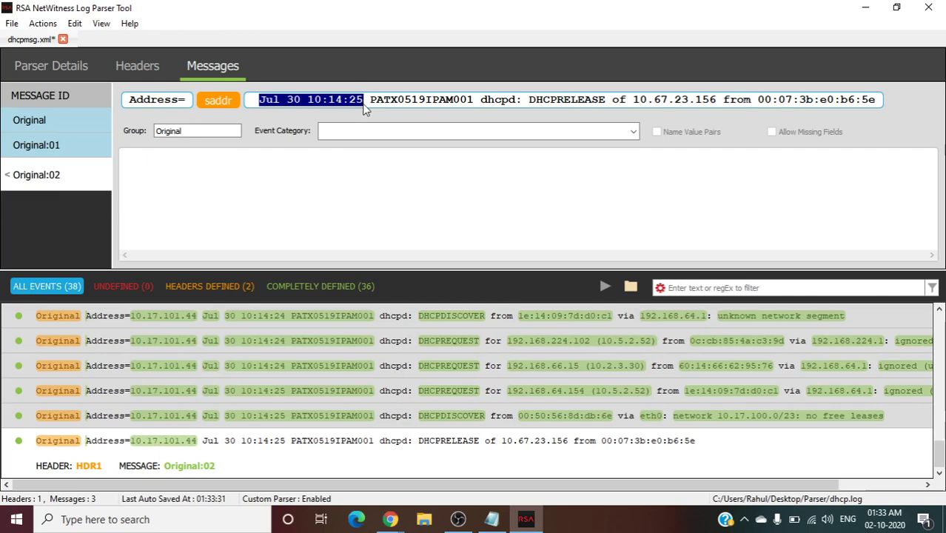
{"action": "right_click", "coordinate": [345, 105]}
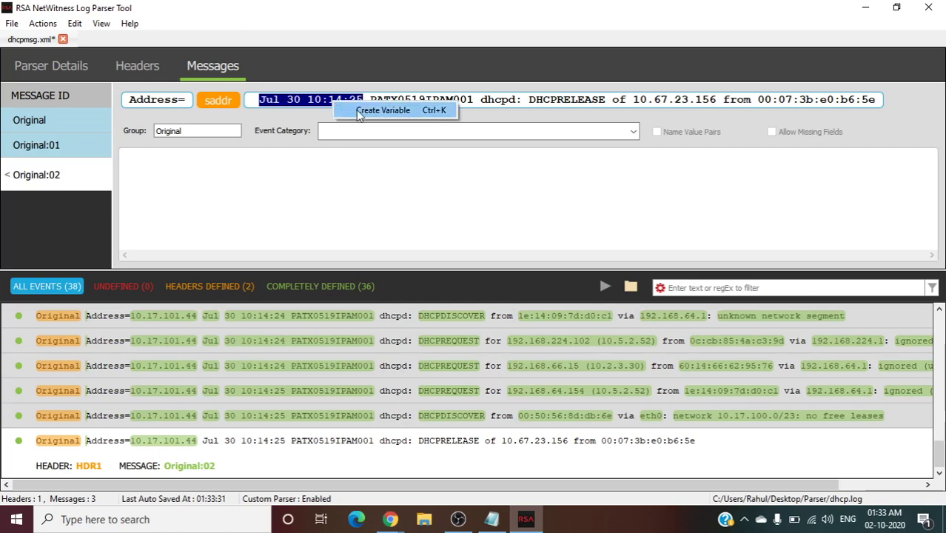
{"action": "left_click", "coordinate": [382, 110]}
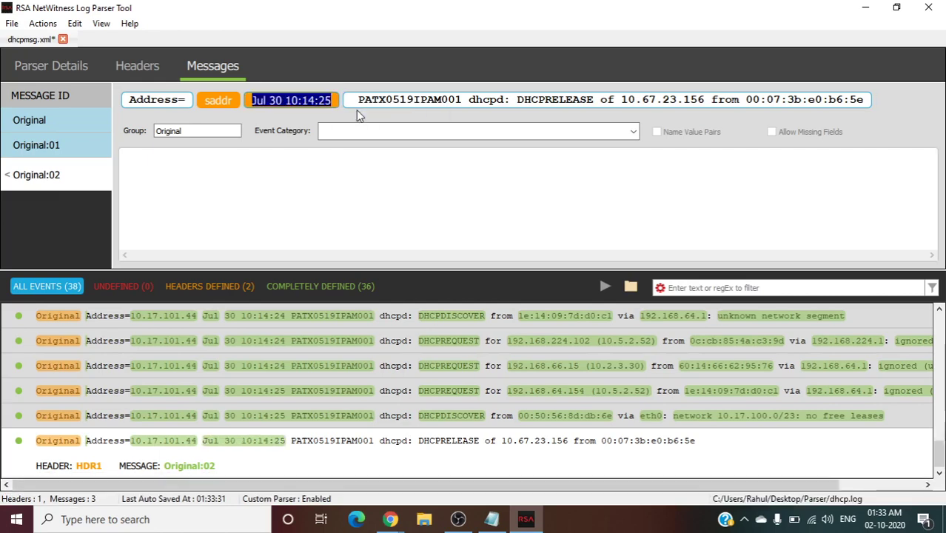
{"action": "type", "text": "time"}
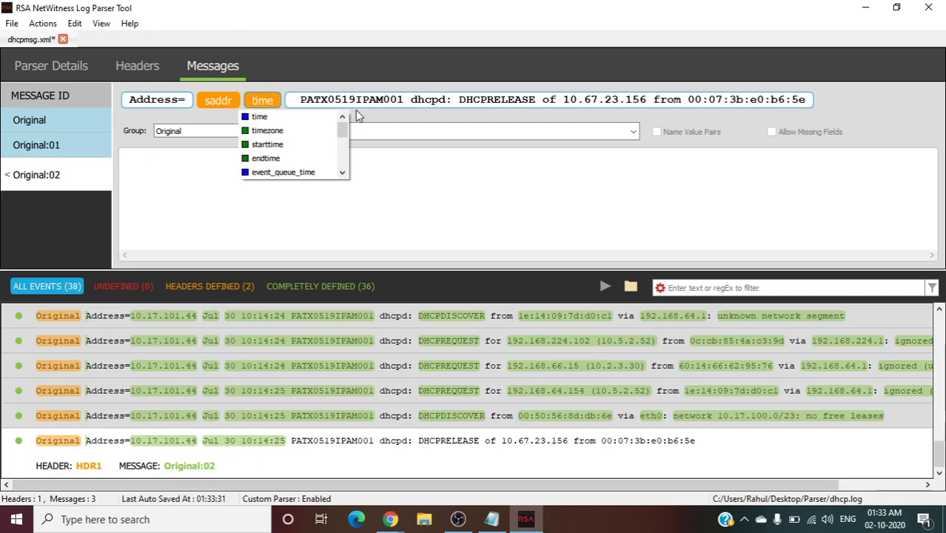
{"action": "left_click", "coordinate": [268, 120]}
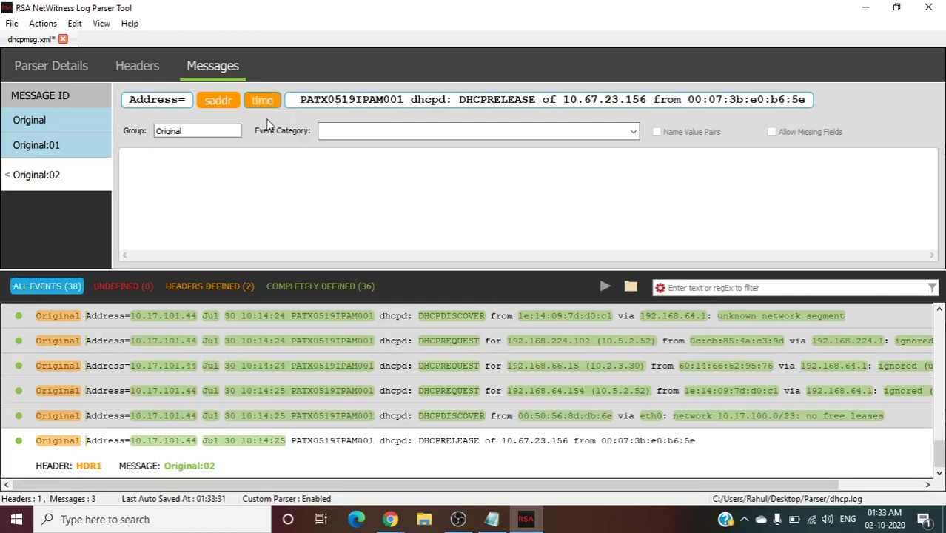
Step: Turn the host name PATX0519IPAM001 in the Original:02 message into a variable with the key hostid
{"action": "double_click", "coordinate": [335, 106]}
{"action": "right_click", "coordinate": [351, 106]}
{"action": "left_click", "coordinate": [360, 112]}
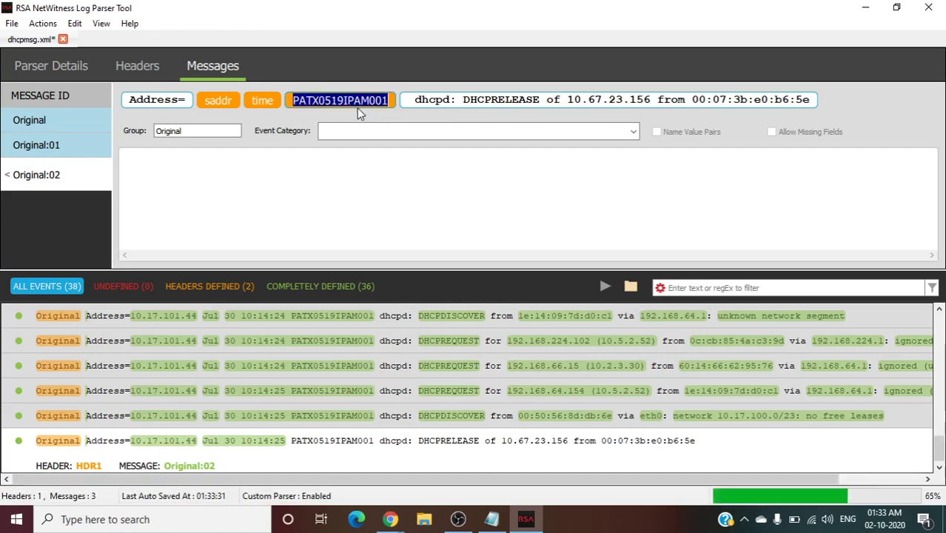
{"action": "type", "text": "host"}
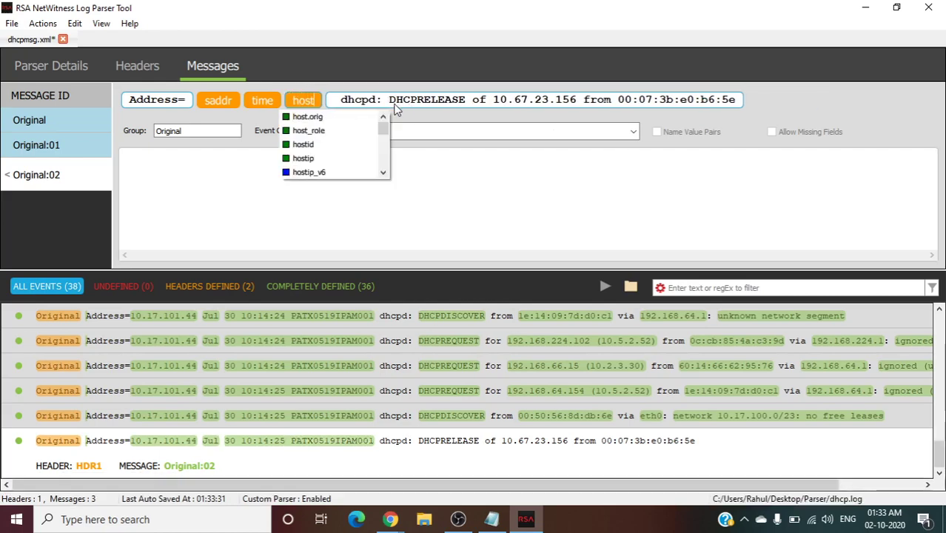
{"action": "left_click", "coordinate": [302, 145]}
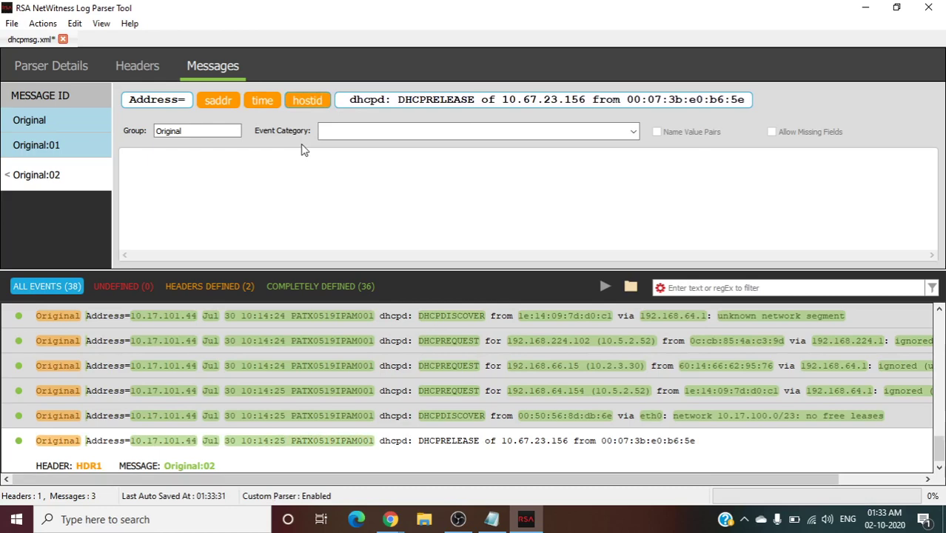
Step: Create a variable from the word DHCPRELEASE in the Original:02 message and assign it the key ec_activity
{"action": "double_click", "coordinate": [441, 102]}
{"action": "right_click", "coordinate": [441, 103]}
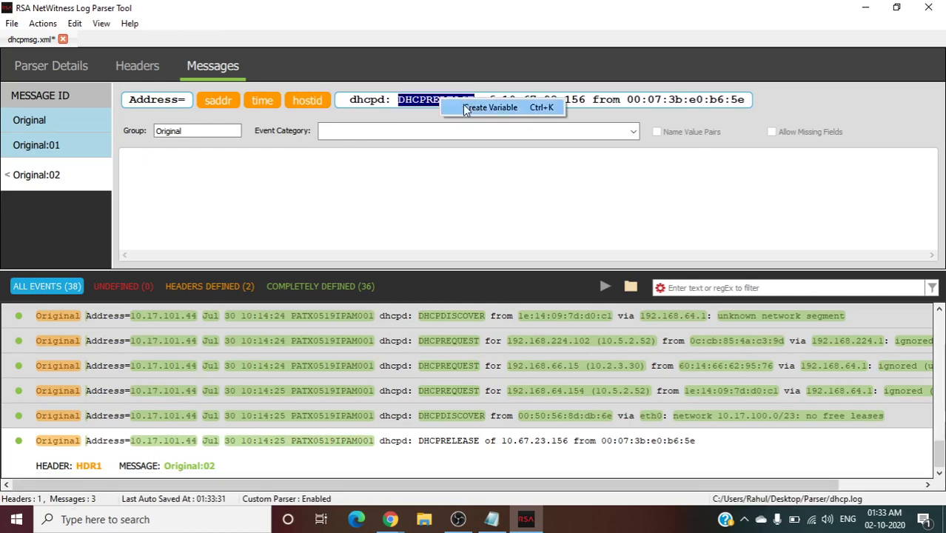
{"action": "left_click", "coordinate": [488, 108]}
{"action": "type", "text": "ec"}
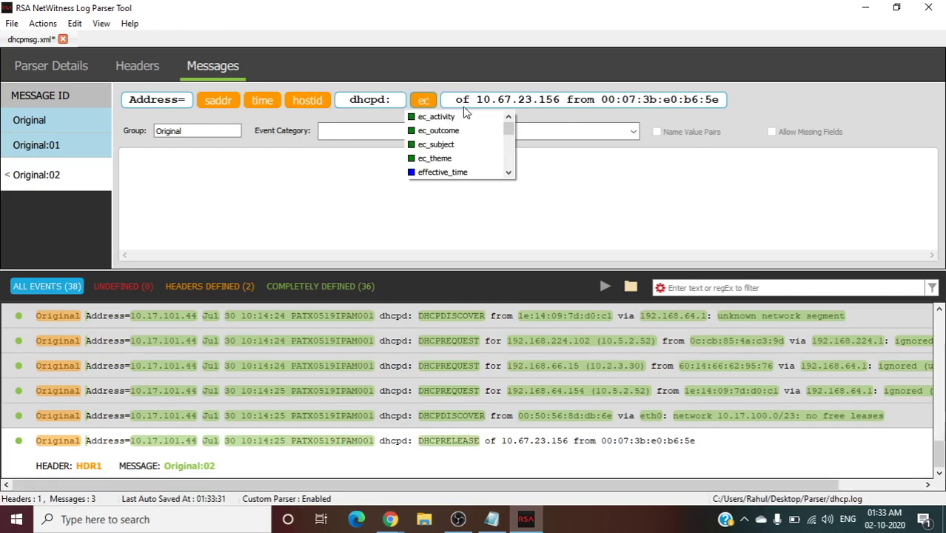
{"action": "left_click", "coordinate": [450, 118]}
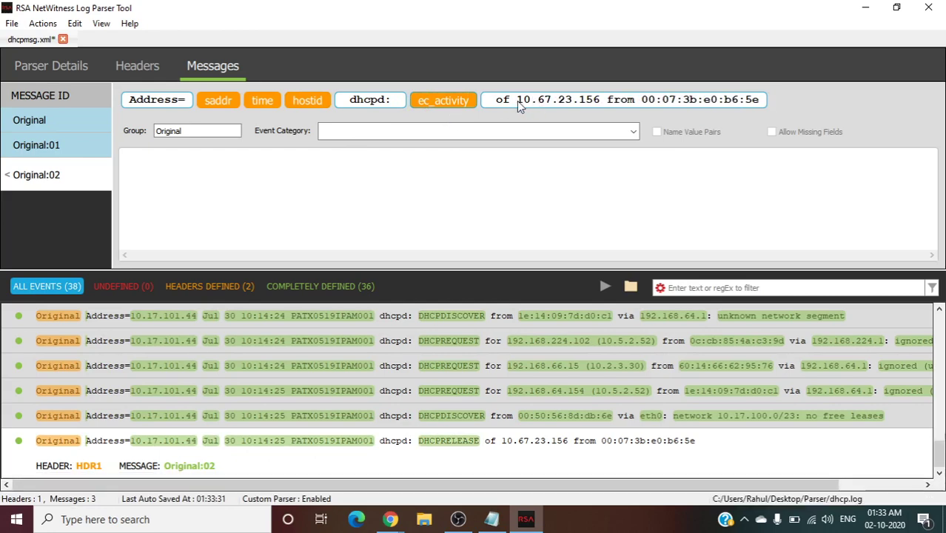
Step: Turn the IP address 10.67.23.156 in the Original:02 message into a variable with the key hostip
{"action": "left_click_drag", "start_coordinate": [518, 105], "coordinate": [604, 108]}
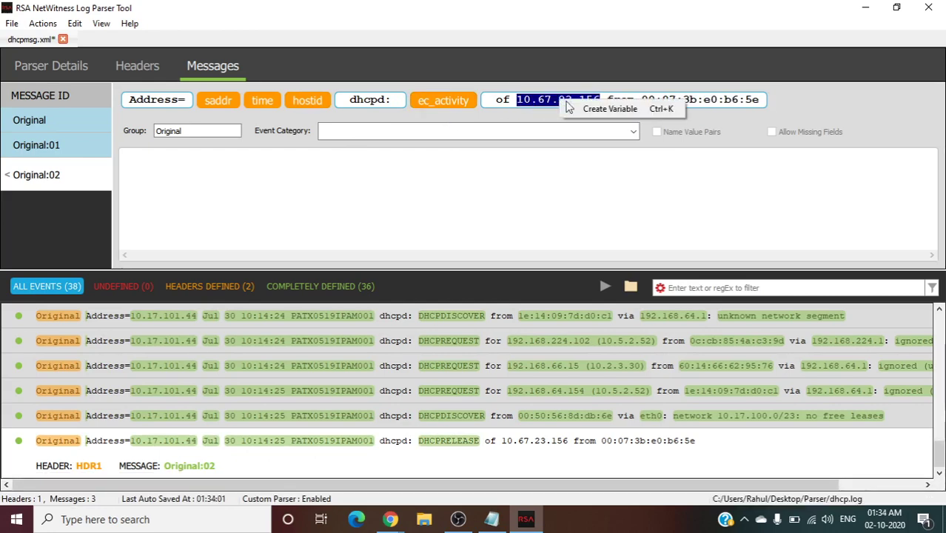
{"action": "left_click", "coordinate": [576, 109]}
{"action": "type", "text": "host"}
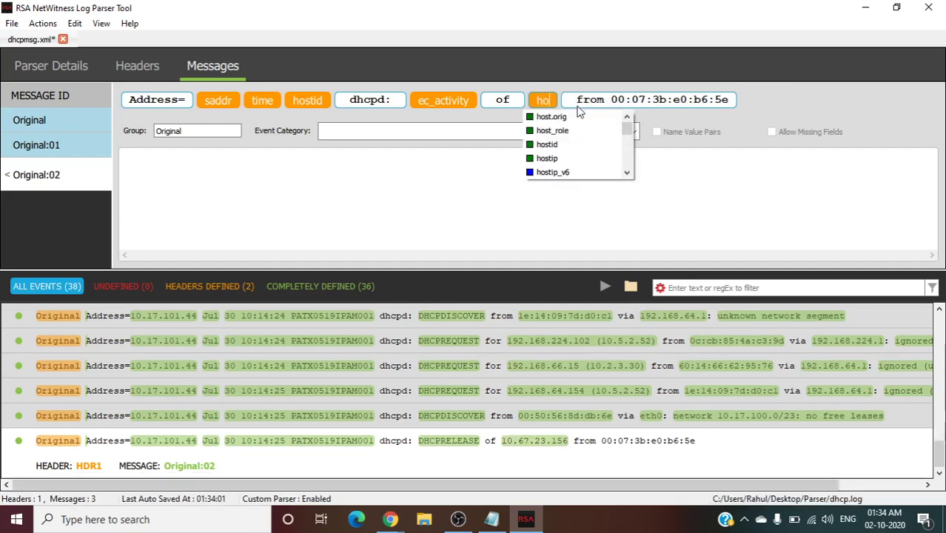
{"action": "left_click", "coordinate": [546, 158]}
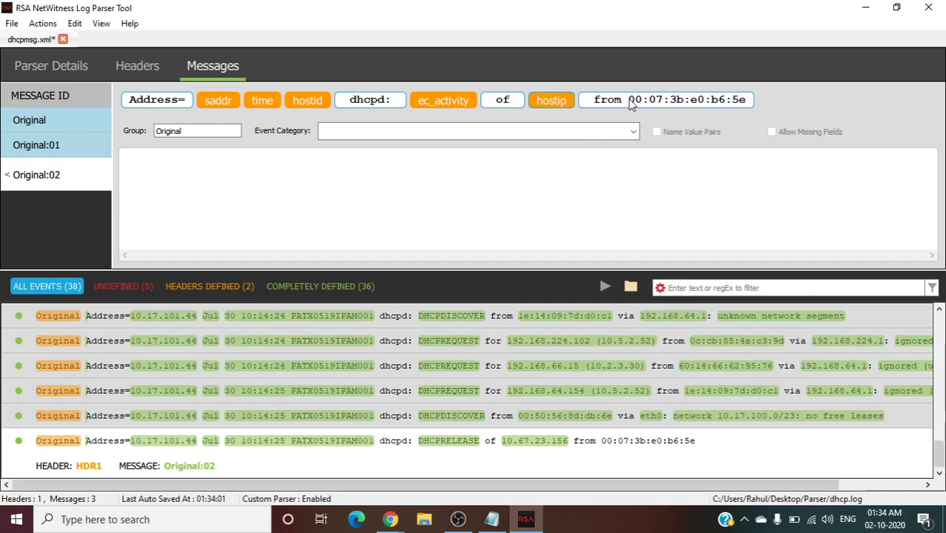
Step: Create a variable from the MAC address 00:07:3b:e0:b6:5e in the Original:02 message and assign it the key smacaddr
{"action": "left_click_drag", "start_coordinate": [628, 104], "coordinate": [746, 104]}
{"action": "right_click", "coordinate": [701, 107]}
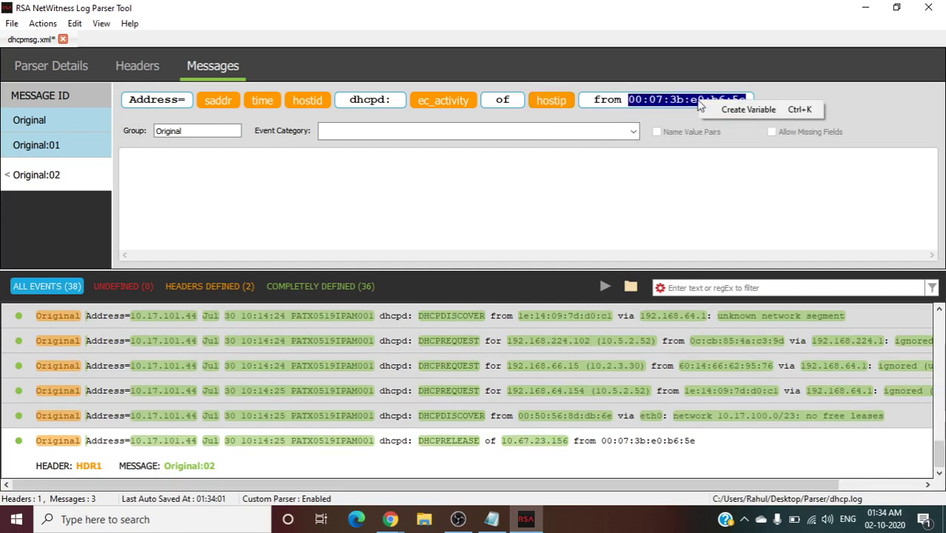
{"action": "left_click", "coordinate": [713, 113]}
{"action": "type", "text": "sma"}
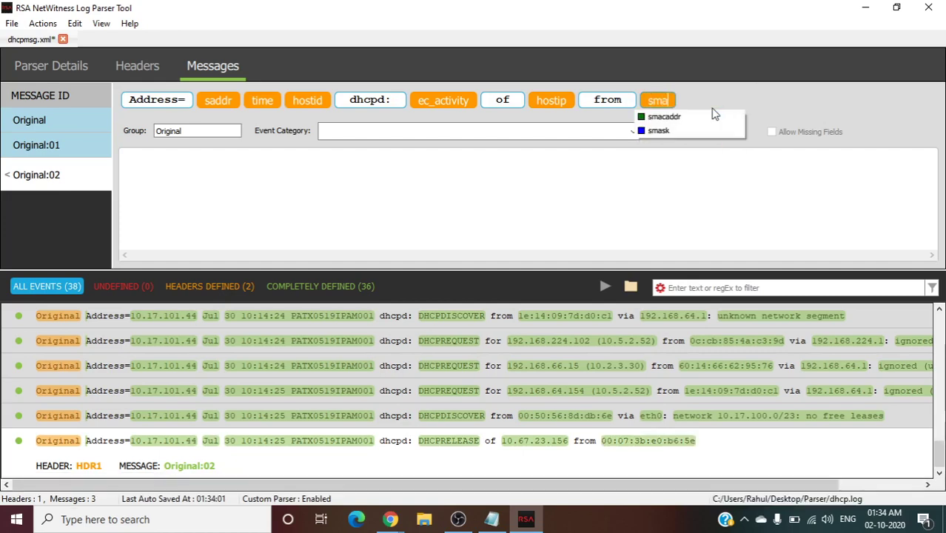
{"action": "left_click", "coordinate": [686, 117]}
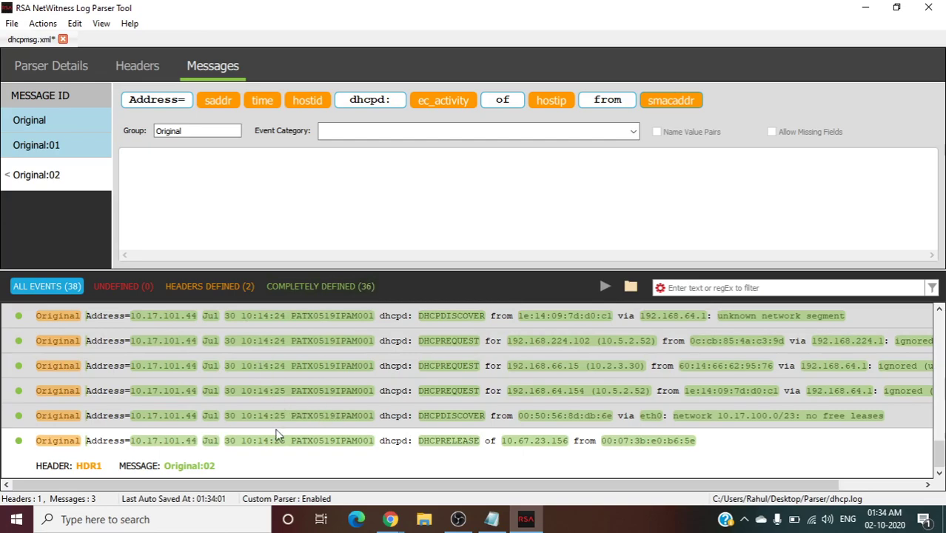
Step: Create a new message from the DHCPINFORM event logged at Jul 30 10:14:11
{"action": "scroll", "coordinate": [278, 435], "scroll_direction": "up", "scroll_amount": 5}
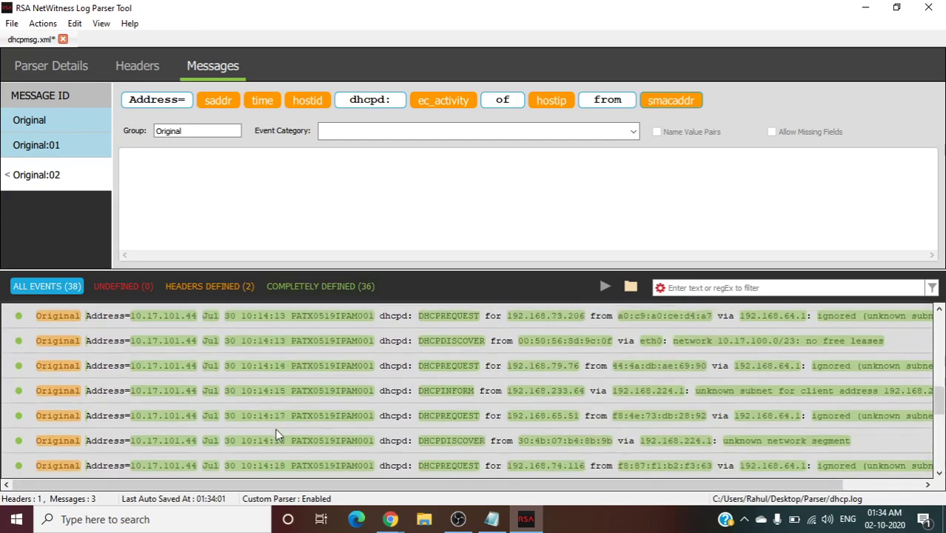
{"action": "scroll", "coordinate": [277, 435], "scroll_direction": "up", "scroll_amount": 2}
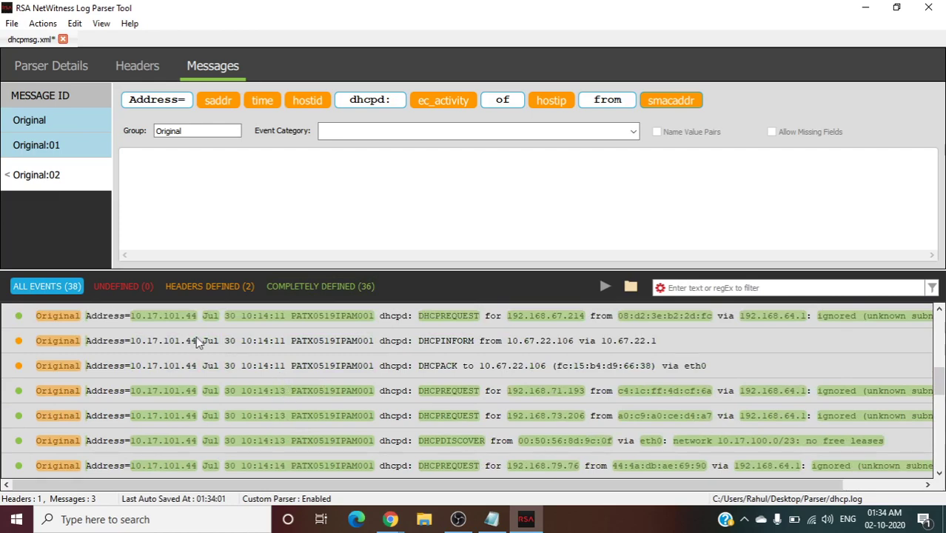
{"action": "left_click", "coordinate": [126, 343]}
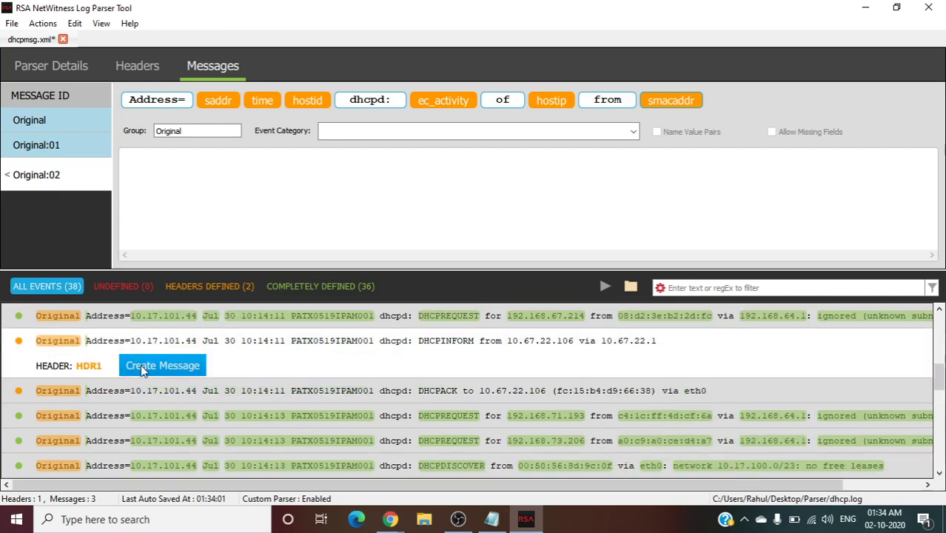
{"action": "left_click", "coordinate": [139, 363]}
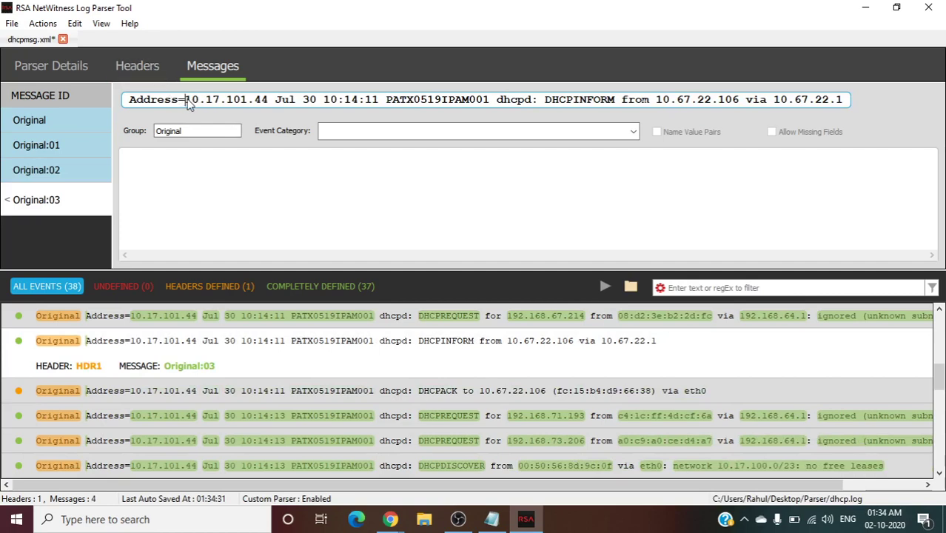
Step: Turn the IP address 10.17.101.44 in the Original:03 message into a variable with the key saddr
{"action": "left_click_drag", "start_coordinate": [186, 104], "coordinate": [272, 103]}
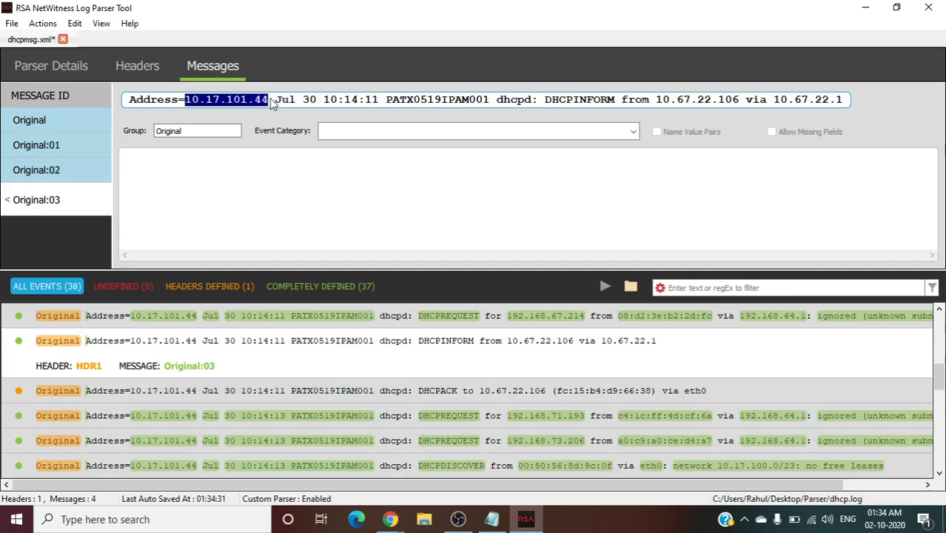
{"action": "right_click", "coordinate": [245, 104]}
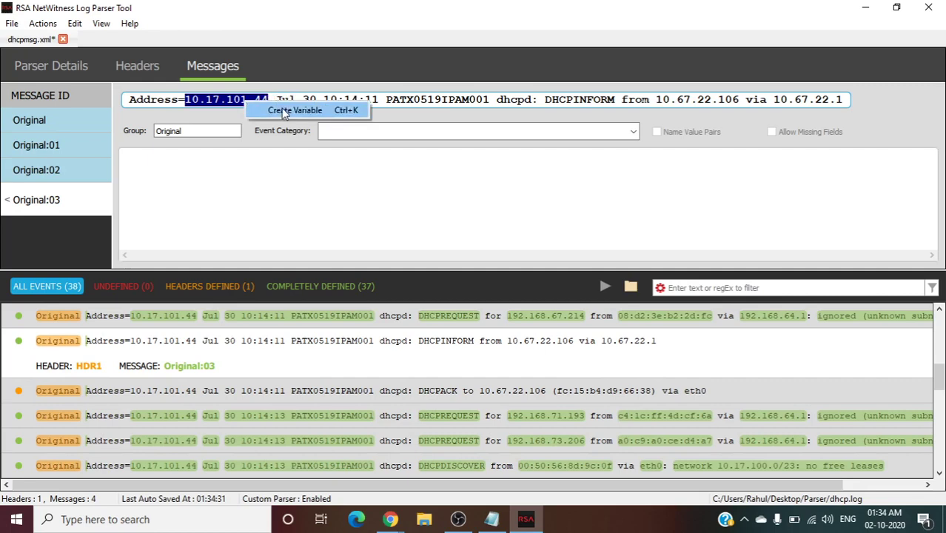
{"action": "left_click", "coordinate": [283, 110]}
{"action": "type", "text": "sa"}
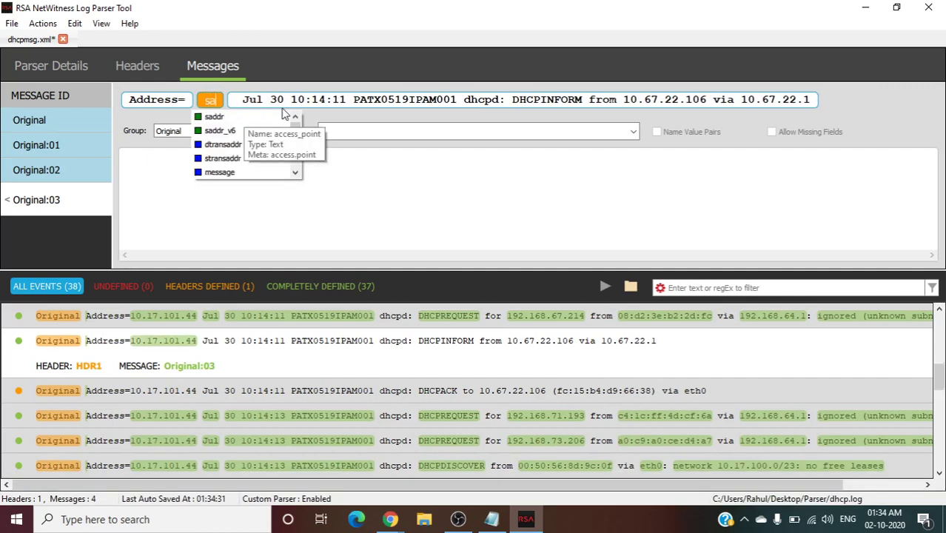
{"action": "left_click", "coordinate": [281, 116]}
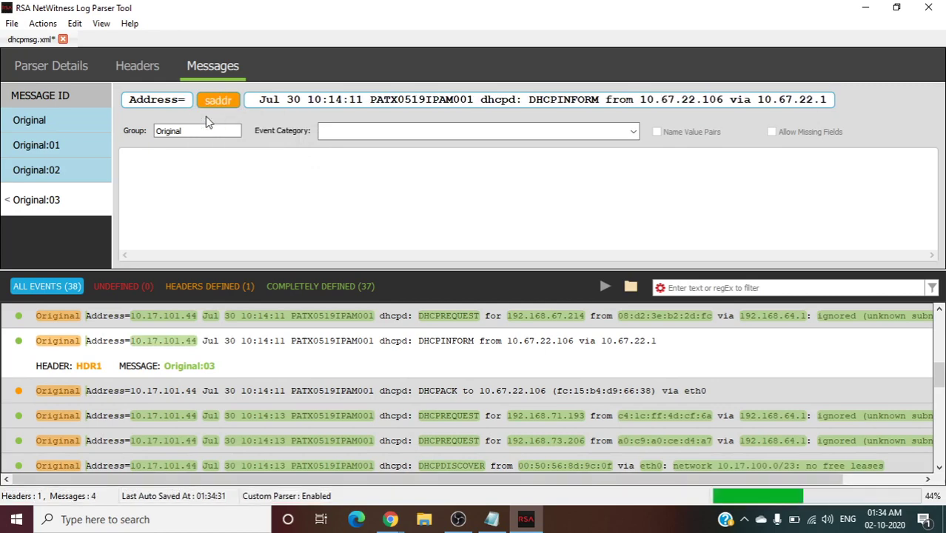
Step: Create a variable from the timestamp Jul 30 10:14:11 in the Original:03 message and assign it the key time
{"action": "left_click_drag", "start_coordinate": [256, 103], "coordinate": [362, 105]}
{"action": "right_click", "coordinate": [335, 103]}
{"action": "left_click", "coordinate": [343, 106]}
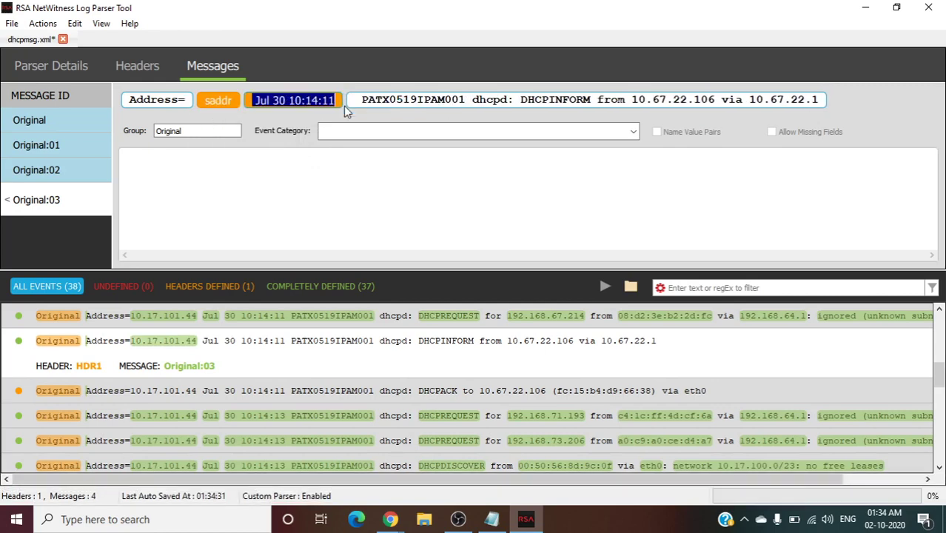
{"action": "type", "text": "time"}
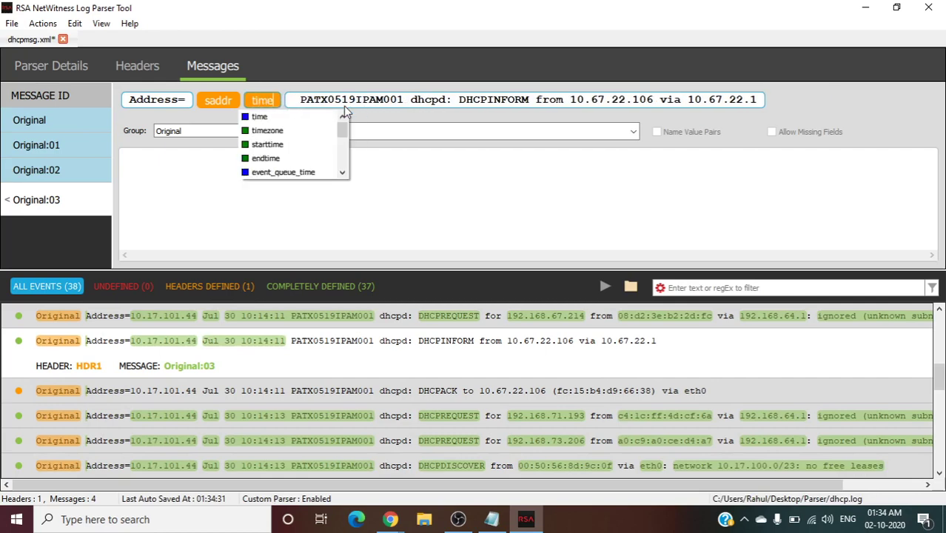
{"action": "left_click", "coordinate": [270, 117]}
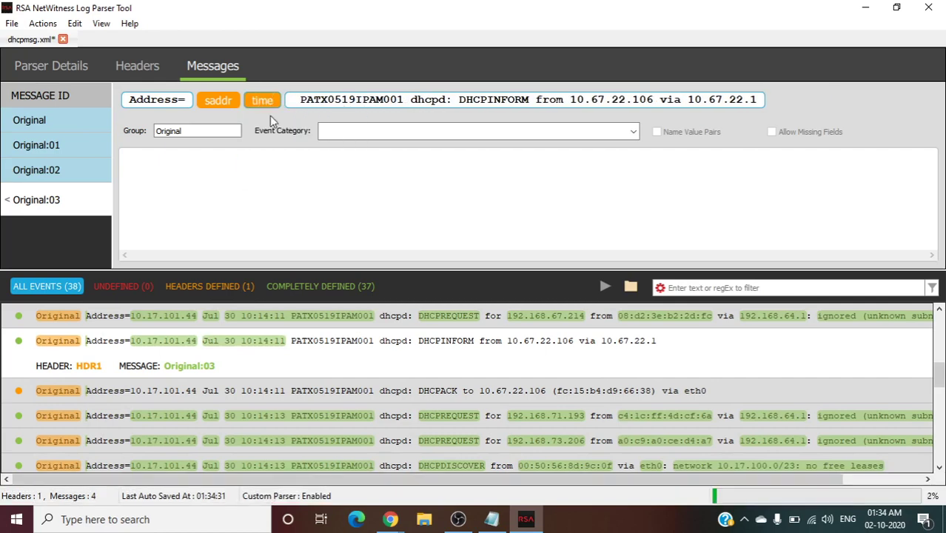
Step: Turn the host name PATX0519IPAM001 in the Original:03 message into a variable with the key hostid
{"action": "double_click", "coordinate": [334, 103]}
{"action": "right_click", "coordinate": [334, 103]}
{"action": "left_click", "coordinate": [363, 108]}
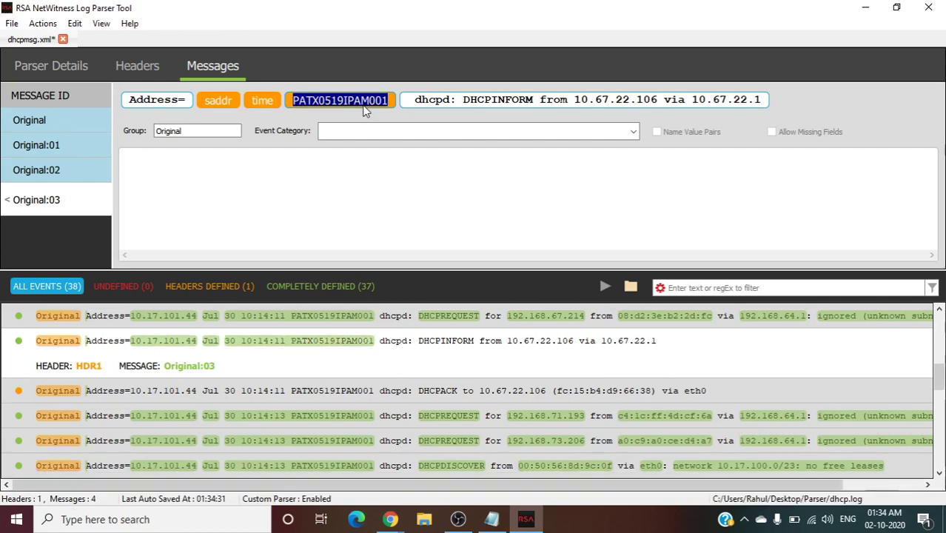
{"action": "type", "text": "host"}
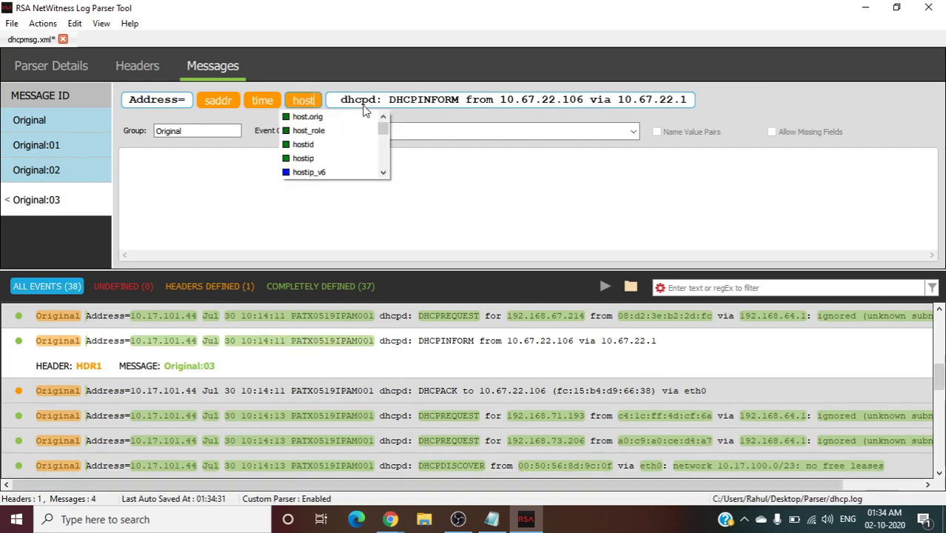
{"action": "left_click", "coordinate": [304, 144]}
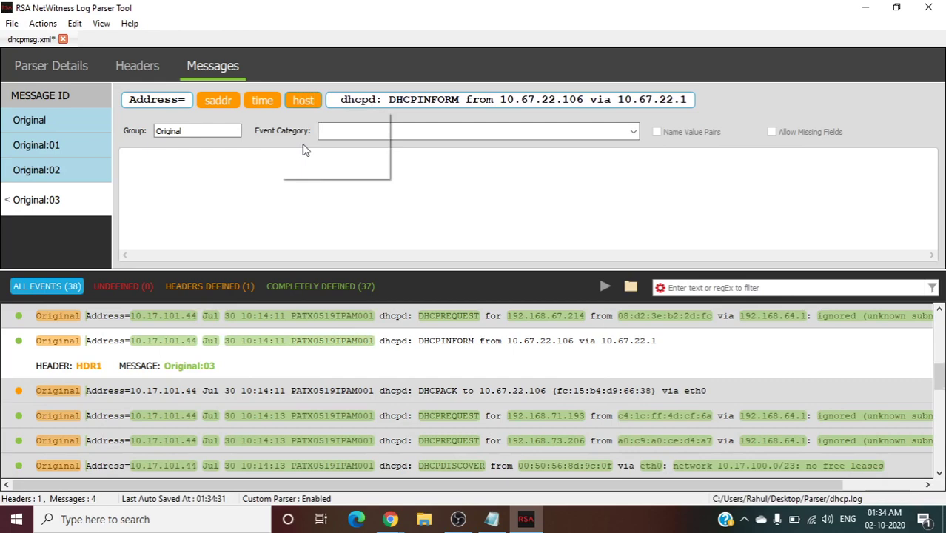
Step: Create a variable from the word DHCPINFORM in the Original:03 message and assign it the key ec_activity
{"action": "double_click", "coordinate": [446, 104]}
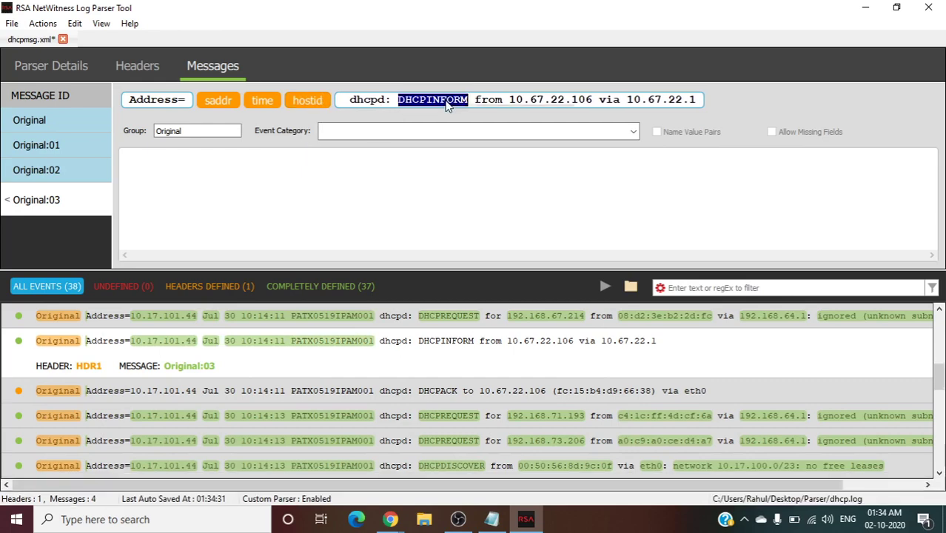
{"action": "right_click", "coordinate": [447, 103]}
{"action": "left_click", "coordinate": [474, 111]}
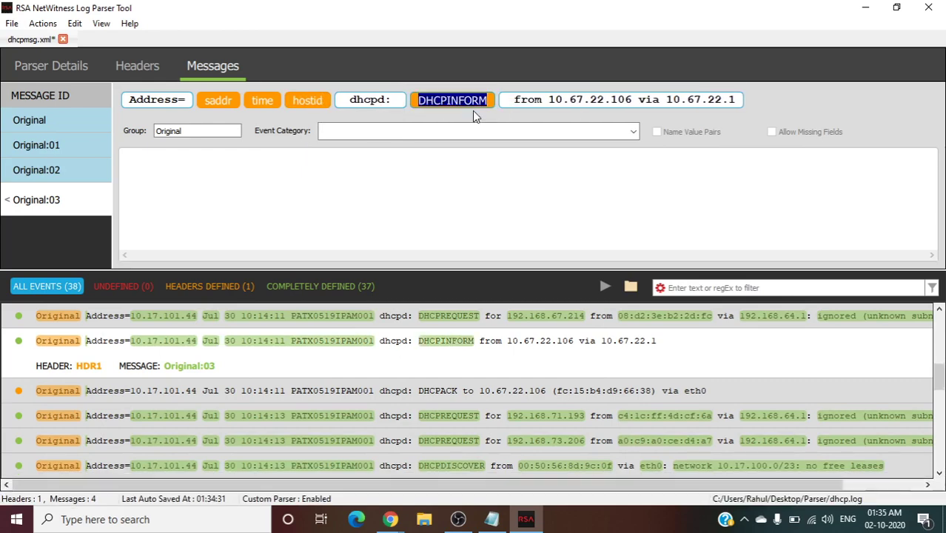
{"action": "type", "text": "ec"}
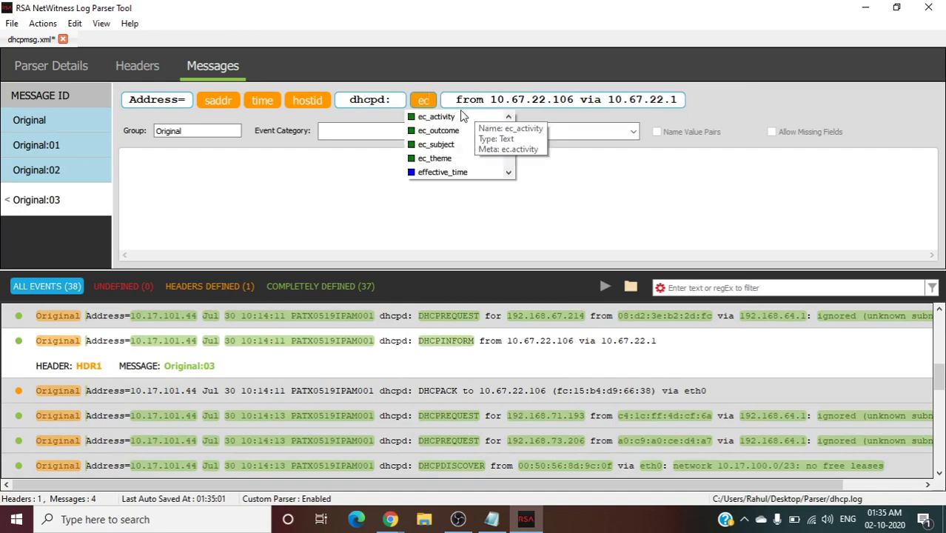
{"action": "left_click", "coordinate": [448, 120]}
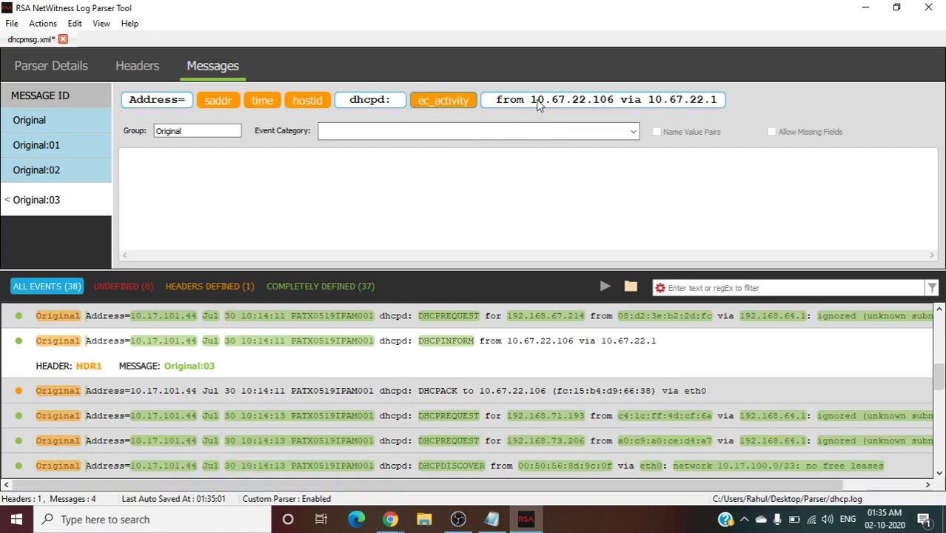
Step: Turn the IP address 10.67.22.106 in the Original:03 message into a variable with the key daddr
{"action": "left_click_drag", "start_coordinate": [532, 104], "coordinate": [614, 105]}
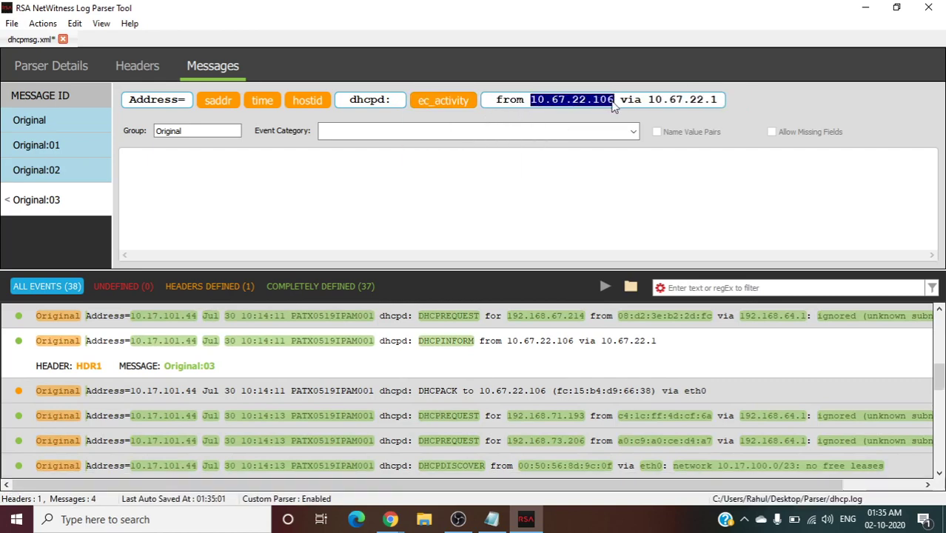
{"action": "right_click", "coordinate": [613, 102]}
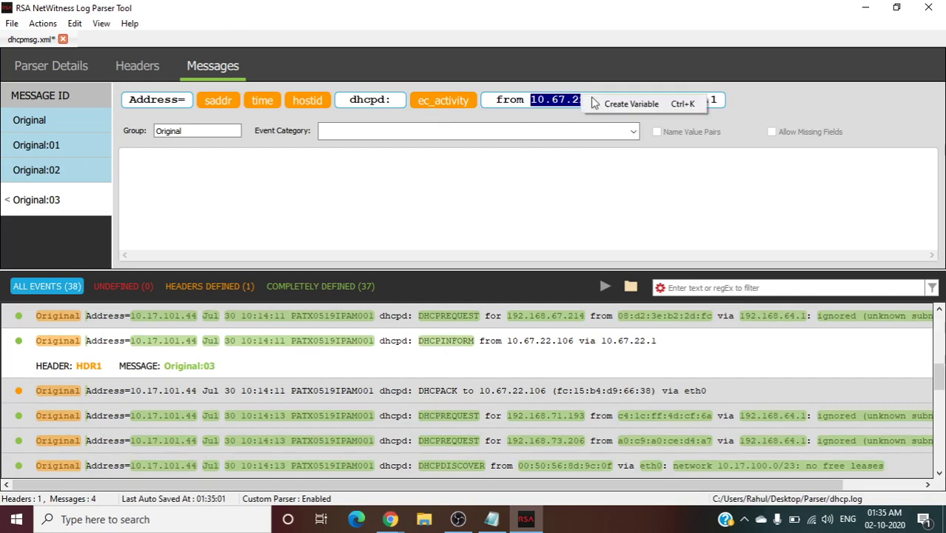
{"action": "left_click", "coordinate": [628, 105]}
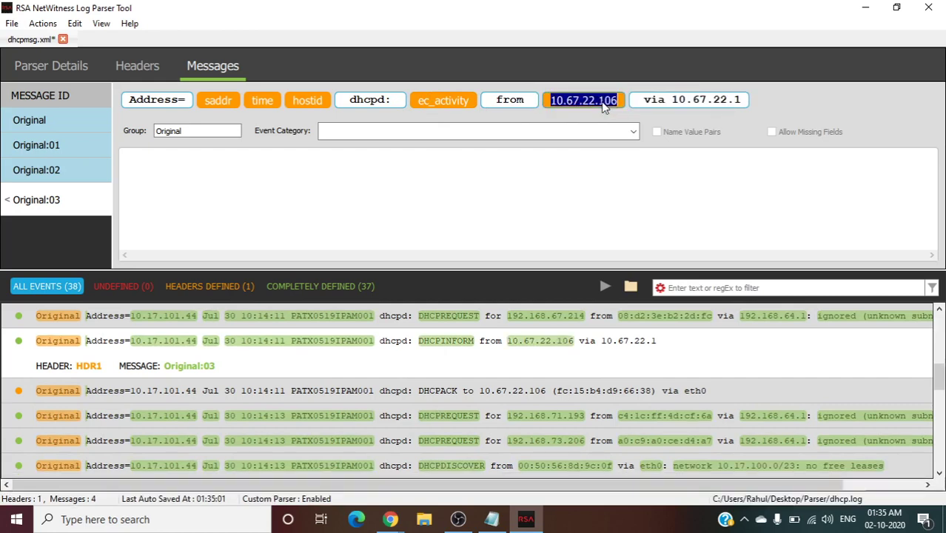
{"action": "type", "text": "daa"}
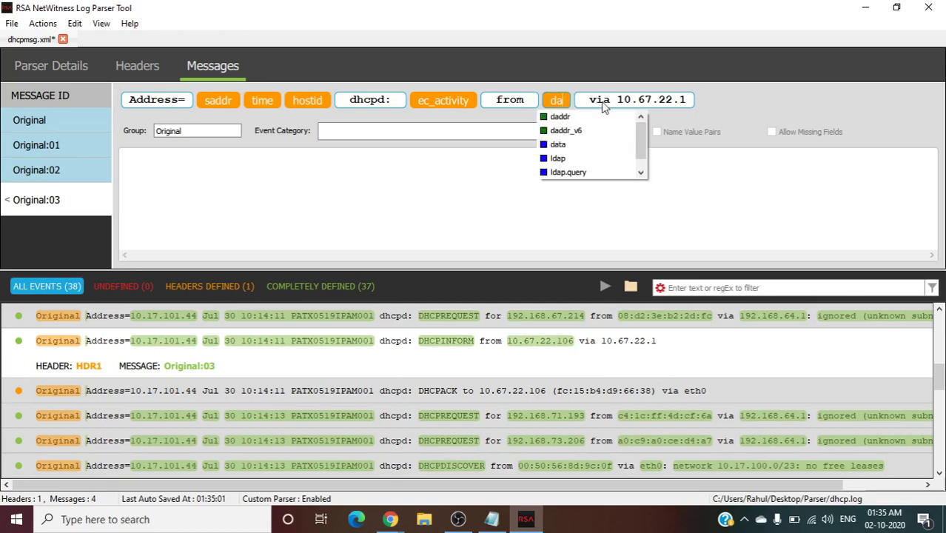
{"action": "left_click", "coordinate": [556, 119]}
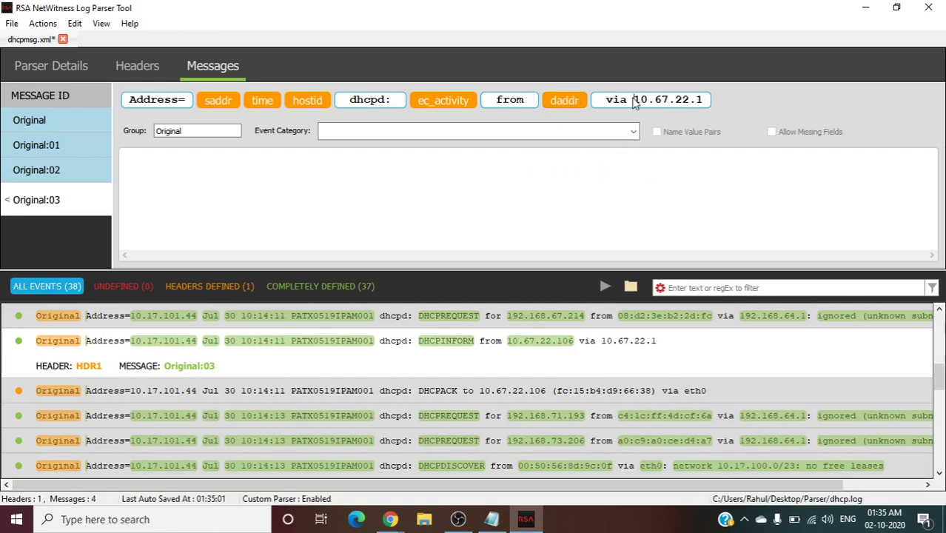
Step: Create a variable from the IP address 10.67.22.1 in the Original:03 message and assign it the key hostip
{"action": "left_click_drag", "start_coordinate": [633, 99], "coordinate": [700, 102]}
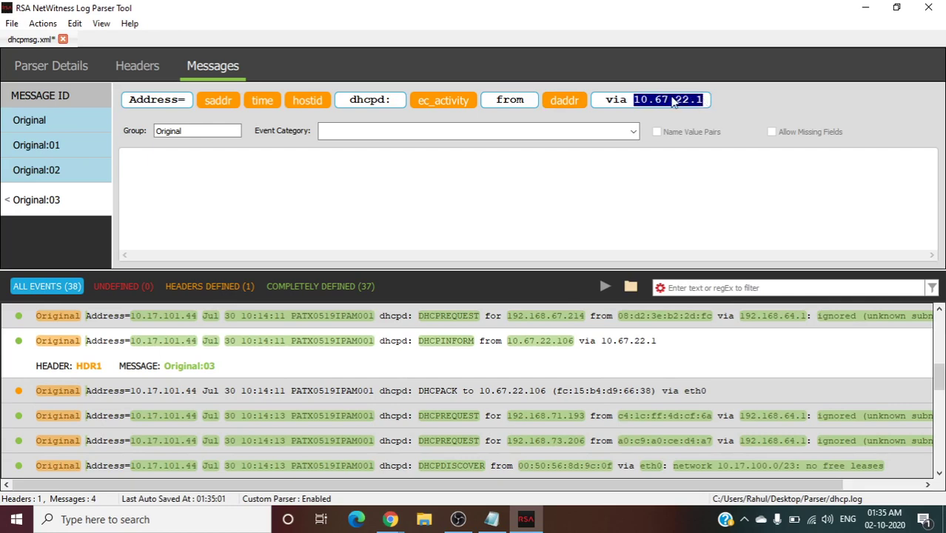
{"action": "right_click", "coordinate": [672, 102]}
{"action": "left_click", "coordinate": [696, 108]}
{"action": "type", "text": "d"}
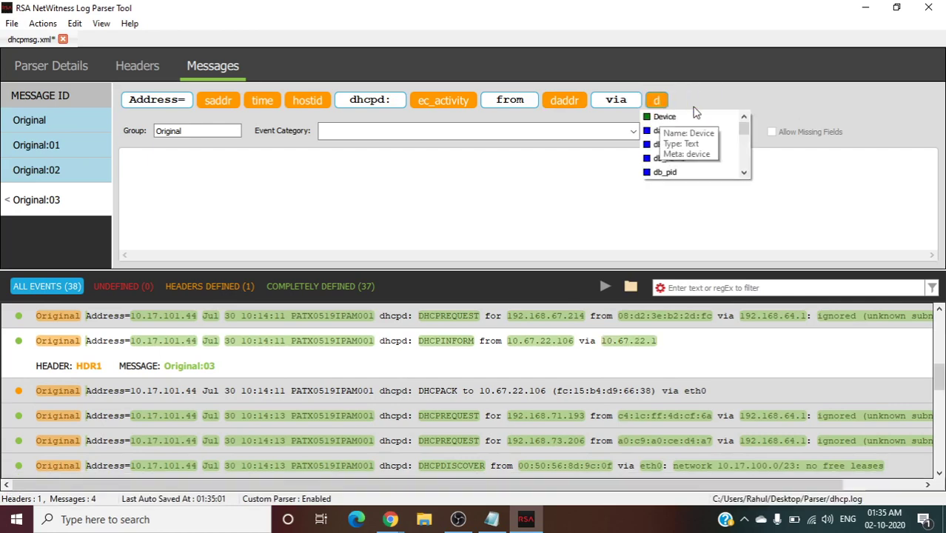
{"action": "key", "text": "BackSpace"}
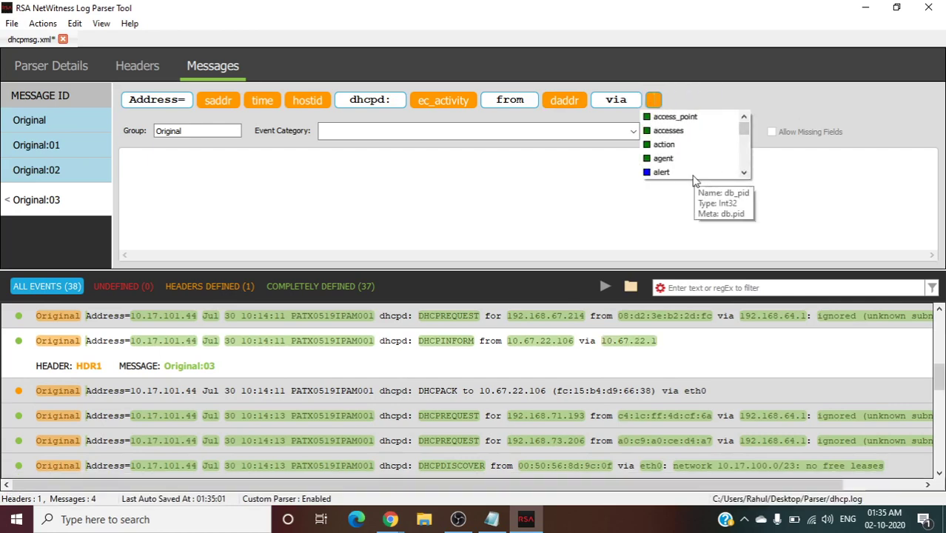
{"action": "type", "text": "hosti"}
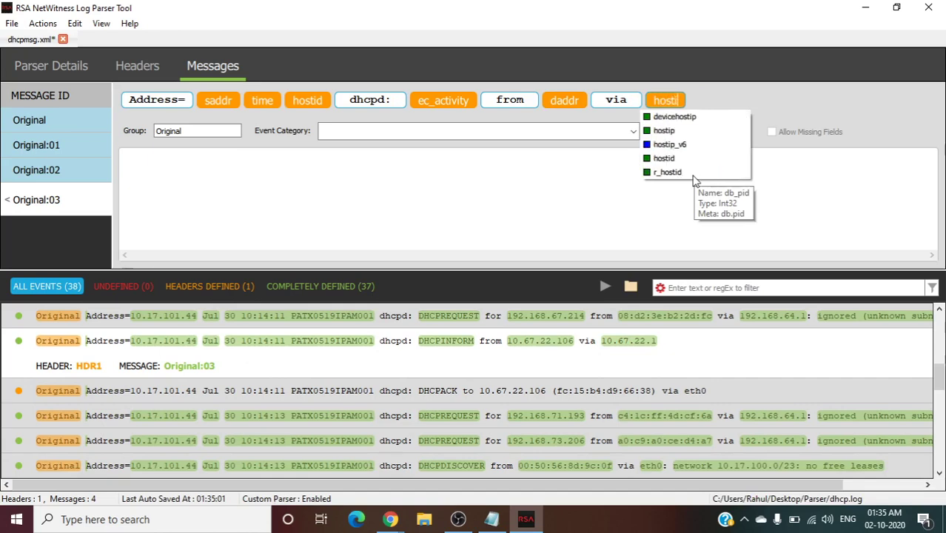
{"action": "left_click", "coordinate": [668, 131]}
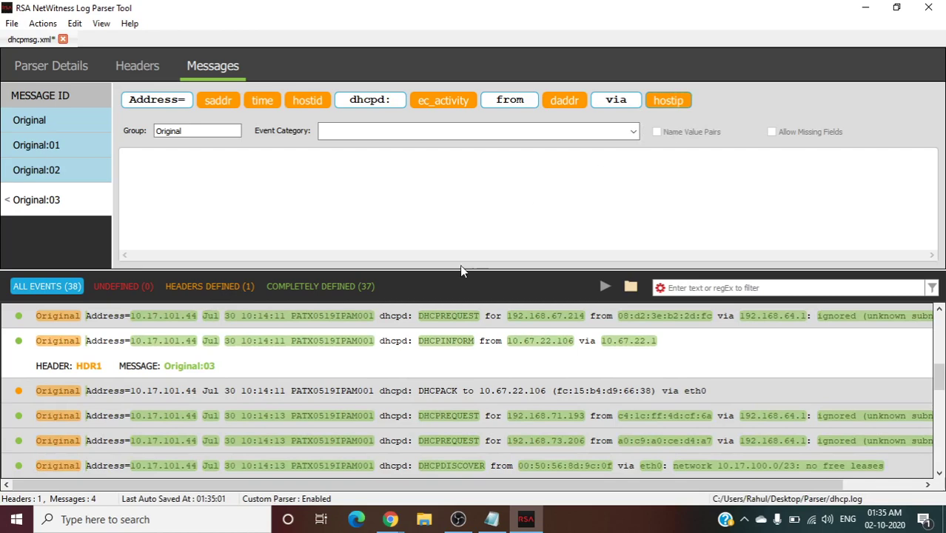
Step: Create a new message from the DHCPACK event and turn its IP address 10.17.101.44 into a variable with the key saddr
{"action": "left_click", "coordinate": [165, 395]}
{"action": "left_click", "coordinate": [164, 391]}
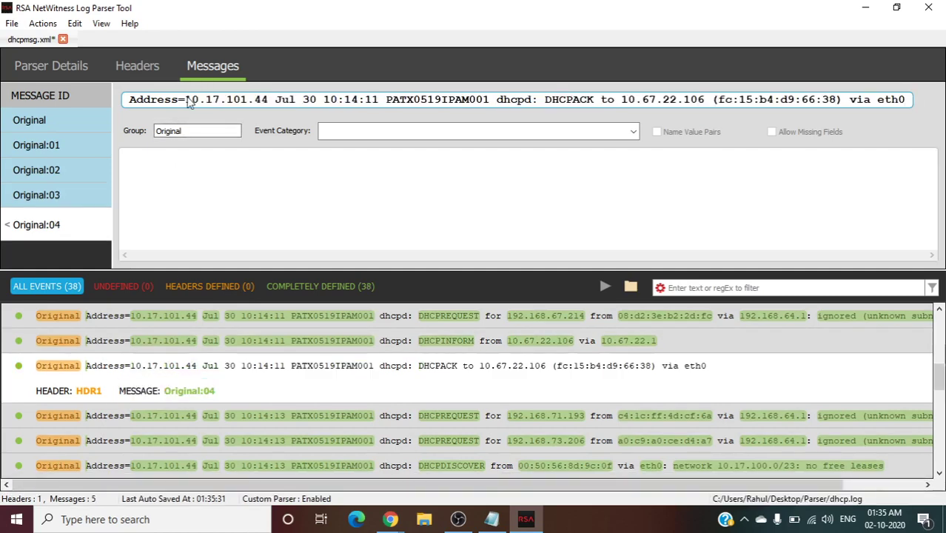
{"action": "left_click_drag", "start_coordinate": [188, 104], "coordinate": [267, 104]}
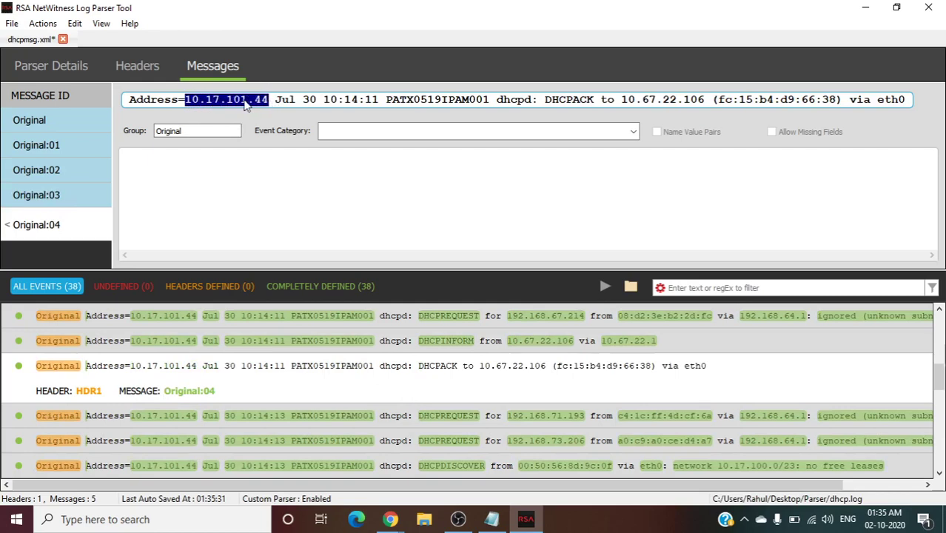
{"action": "left_click", "coordinate": [267, 108]}
{"action": "type", "text": "sa"}
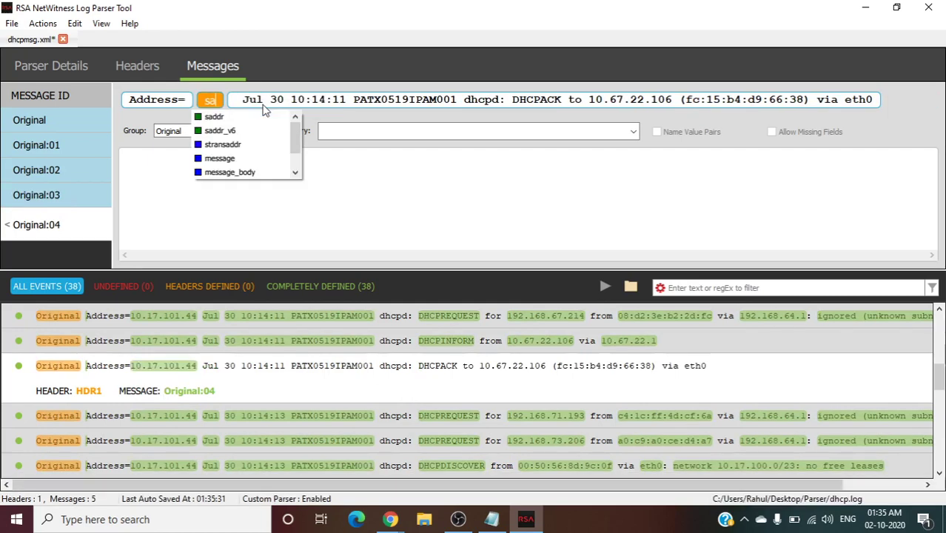
{"action": "left_click", "coordinate": [225, 119]}
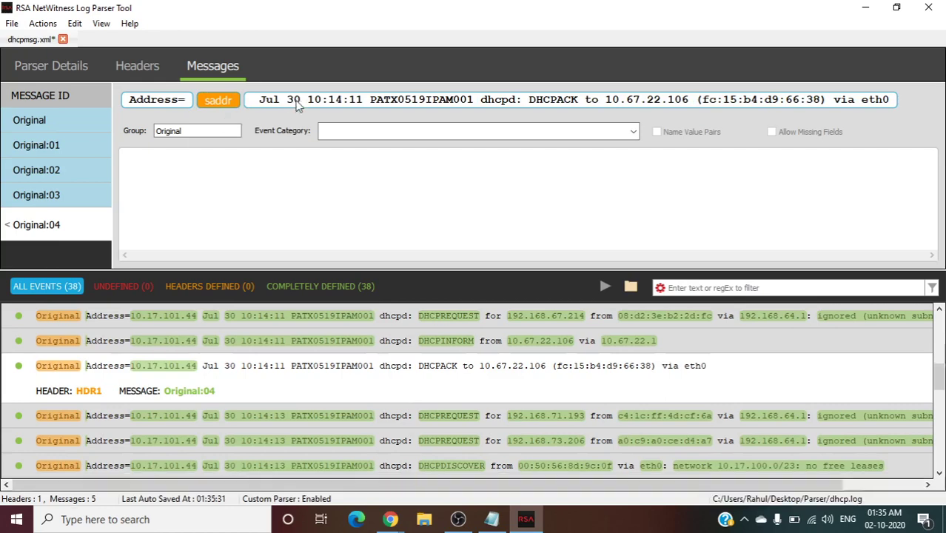
Step: Create a variable from the timestamp Jul 30 10:14:11 in the Original:04 message and assign it the key time
{"action": "left_click_drag", "start_coordinate": [260, 105], "coordinate": [364, 105]}
{"action": "right_click", "coordinate": [353, 104]}
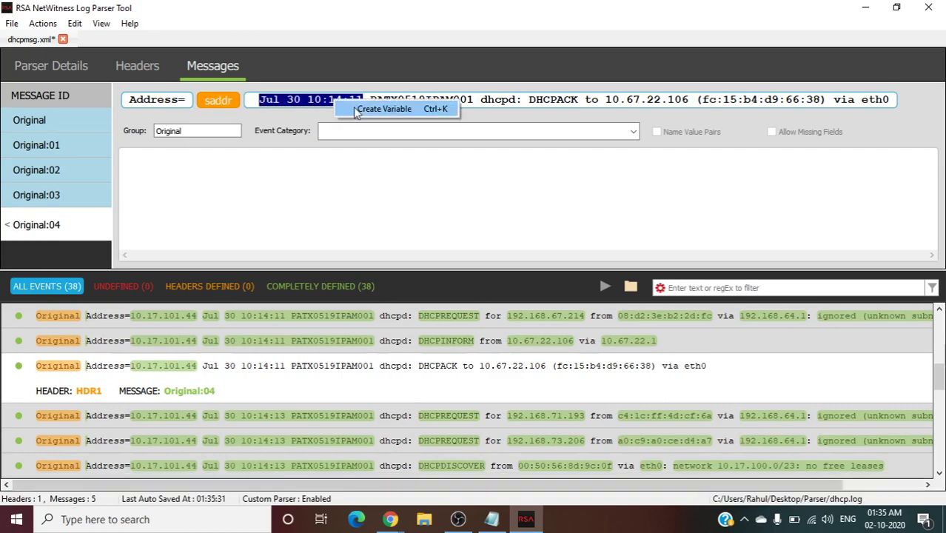
{"action": "left_click", "coordinate": [360, 109]}
{"action": "type", "text": "time"}
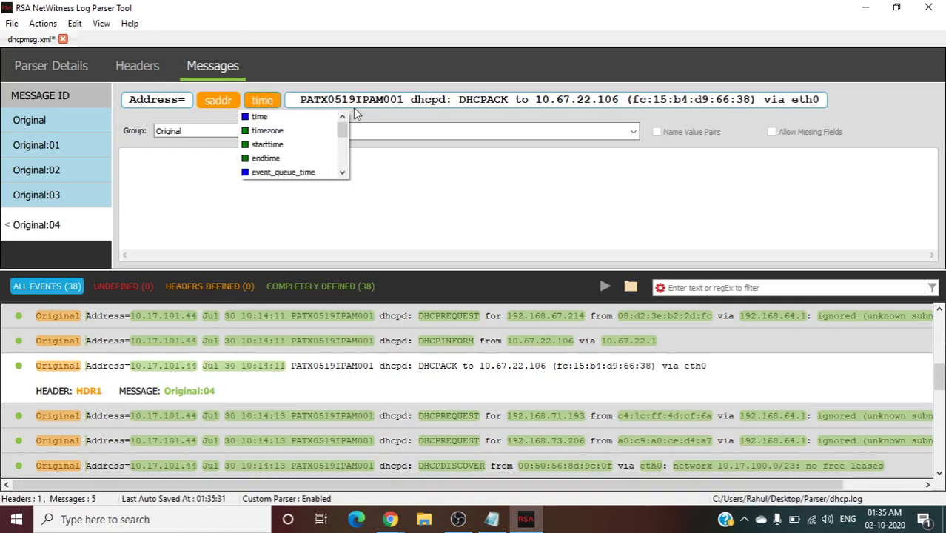
{"action": "left_click", "coordinate": [265, 117]}
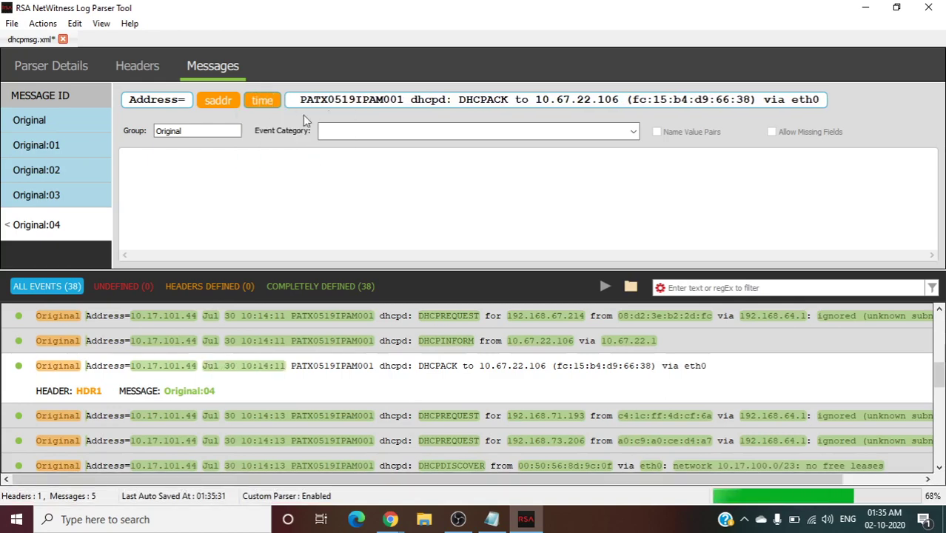
Step: Create a variable from the host name PATX0519IPAM001 in the Original:04 message and assign it the key hostid
{"action": "double_click", "coordinate": [349, 102]}
{"action": "right_click", "coordinate": [348, 103]}
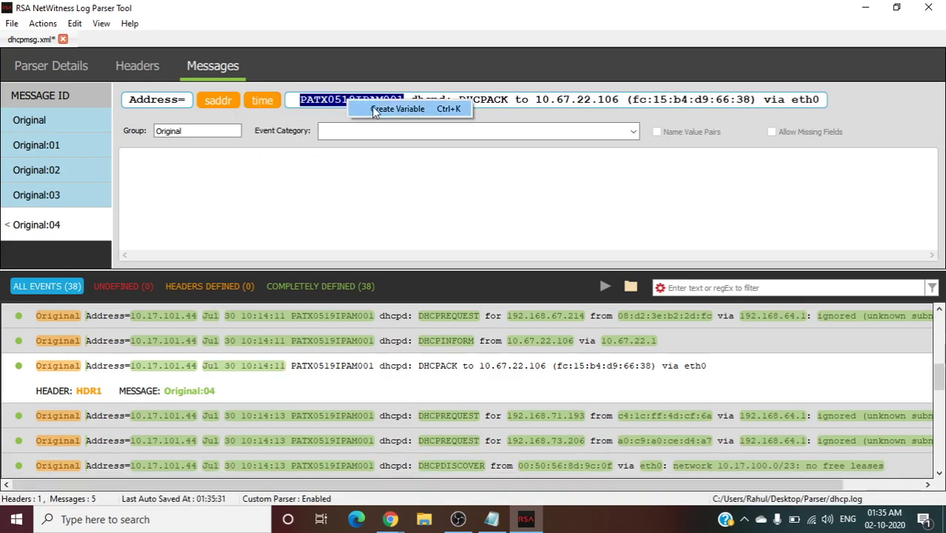
{"action": "left_click", "coordinate": [376, 111]}
{"action": "type", "text": "host"}
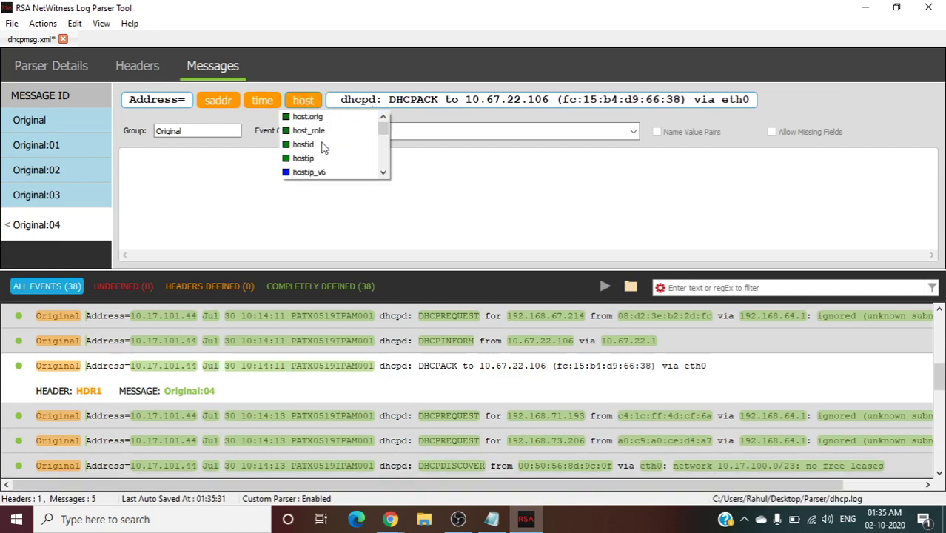
{"action": "left_click", "coordinate": [318, 146]}
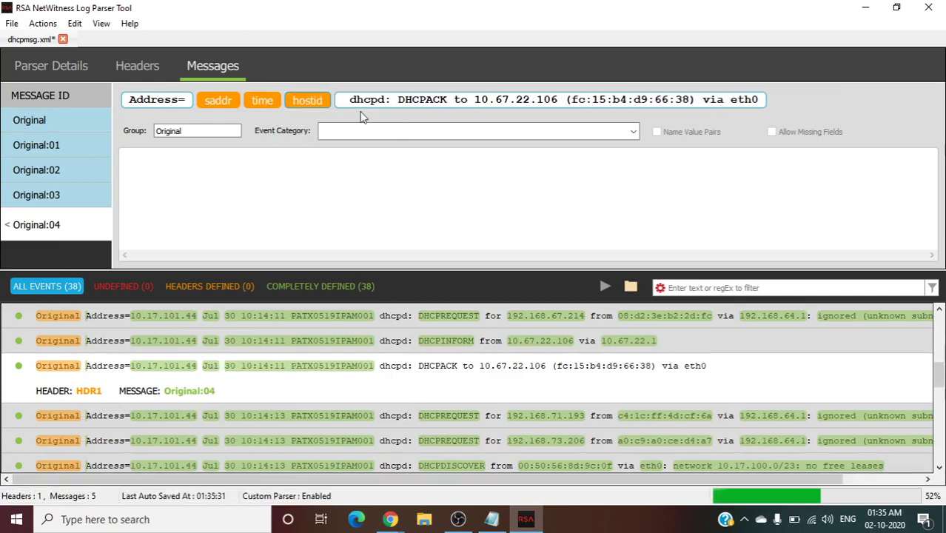
Step: Turn the word DHCPACK in the Original:04 message into a variable with the key ec_activity
{"action": "double_click", "coordinate": [426, 101]}
{"action": "right_click", "coordinate": [426, 103]}
{"action": "left_click", "coordinate": [451, 111]}
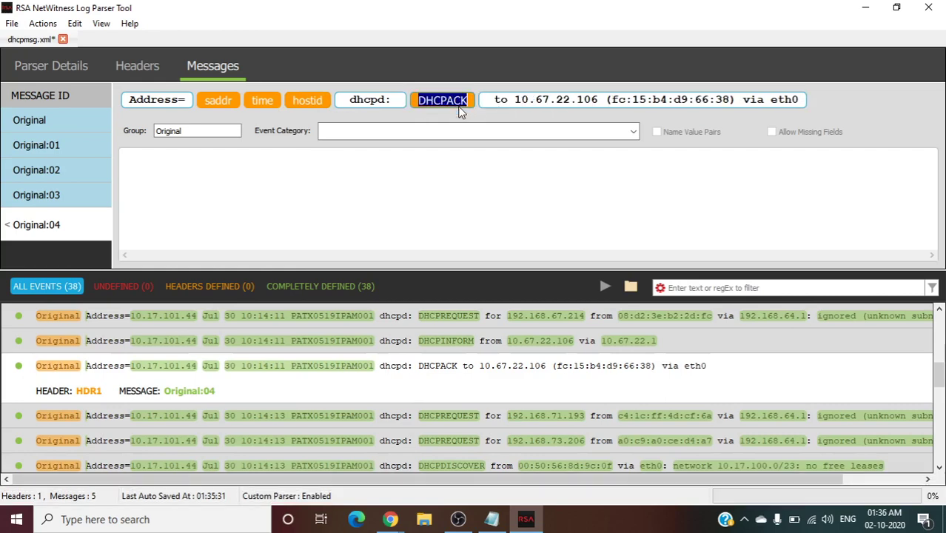
{"action": "type", "text": "ec"}
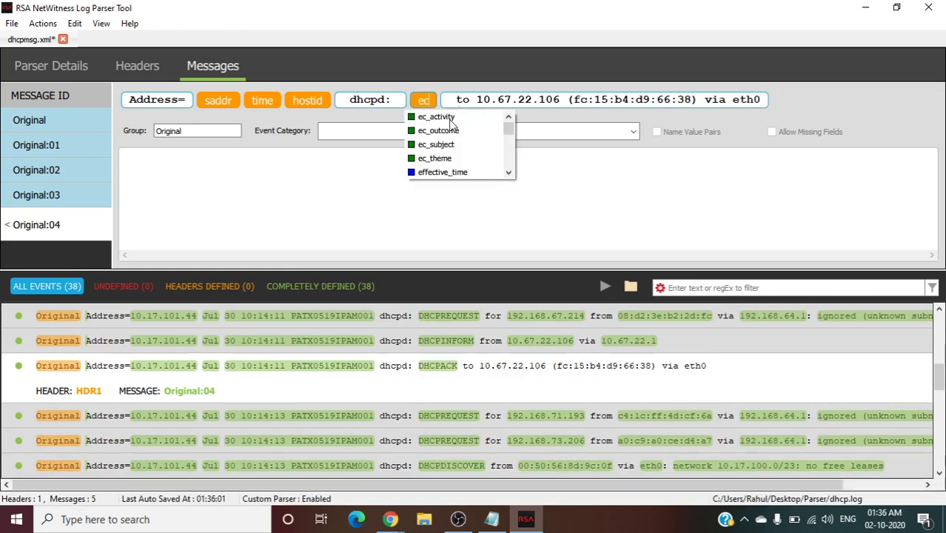
{"action": "left_click", "coordinate": [450, 118]}
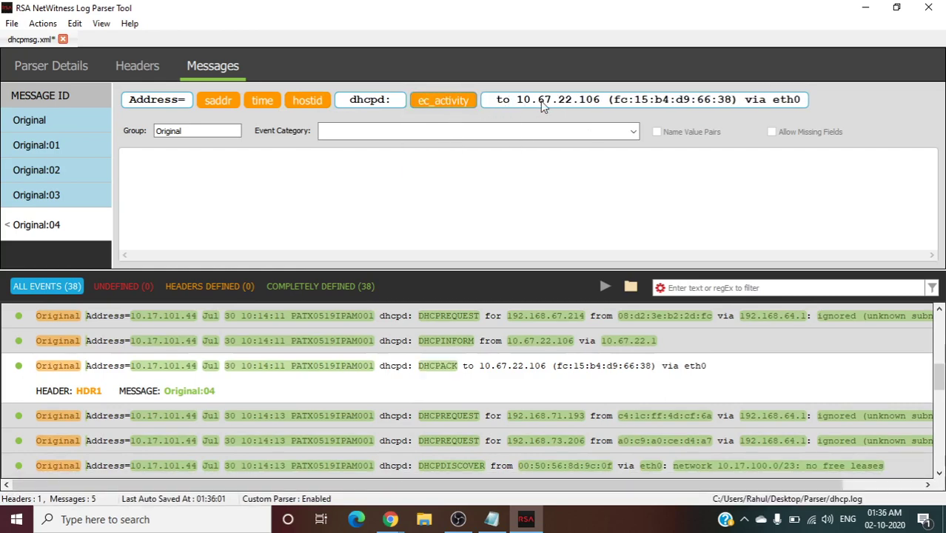
Step: Turn the IP address 10.67.22.106 in the Original:04 message into a variable with the key daddr
{"action": "left_click_drag", "start_coordinate": [518, 103], "coordinate": [601, 104]}
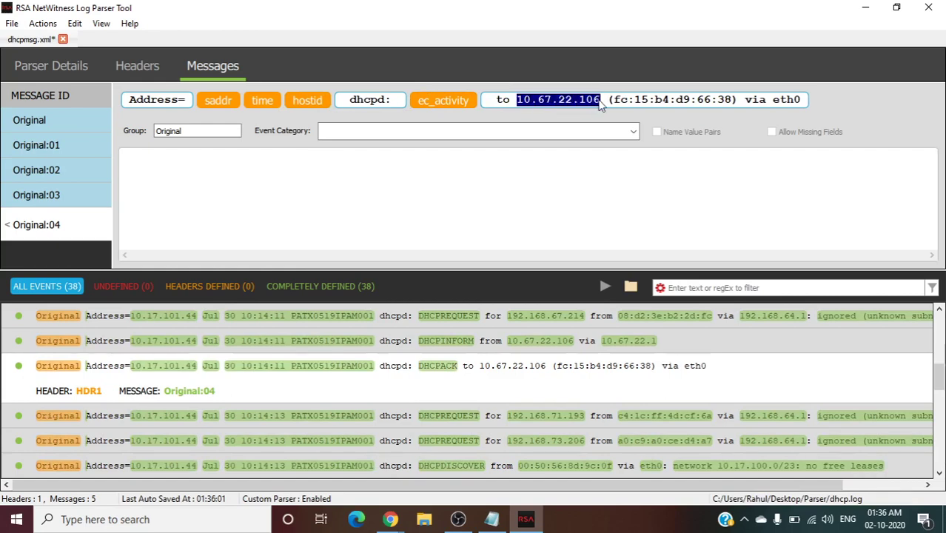
{"action": "right_click", "coordinate": [580, 107]}
{"action": "left_click", "coordinate": [592, 113]}
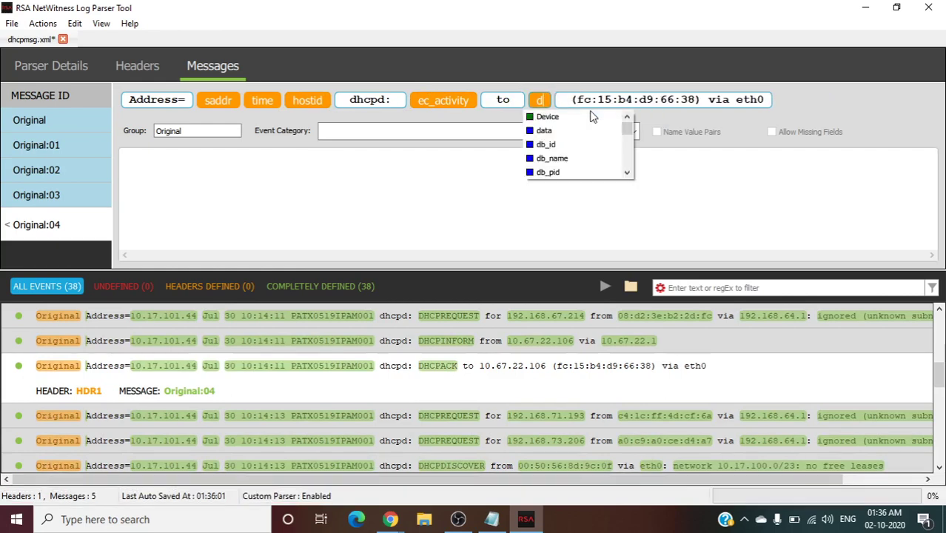
{"action": "type", "text": "dadd"}
{"action": "left_click", "coordinate": [556, 117]}
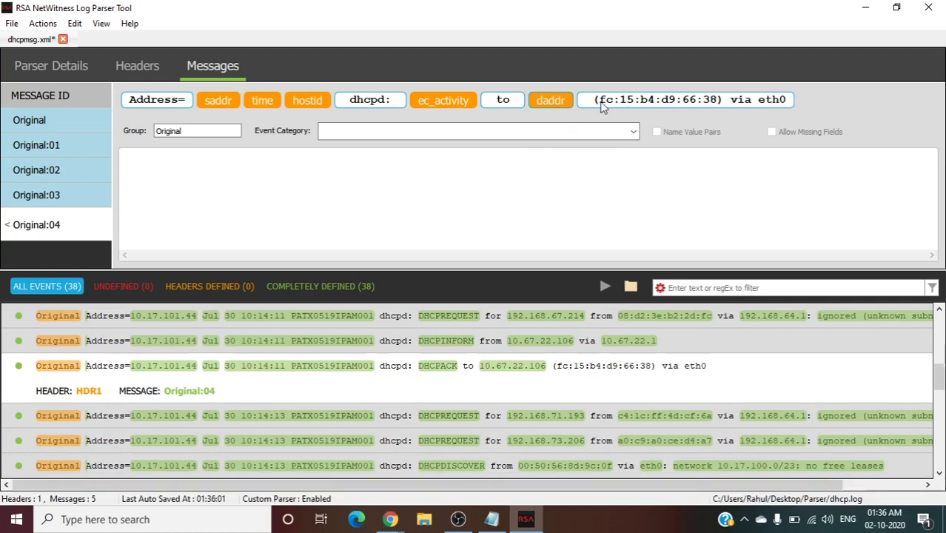
Step: Create a variable from the MAC address fc:15:b4:d9:66:38 in the Original:04 message and assign it the key smacaddr
{"action": "left_click_drag", "start_coordinate": [599, 103], "coordinate": [712, 108]}
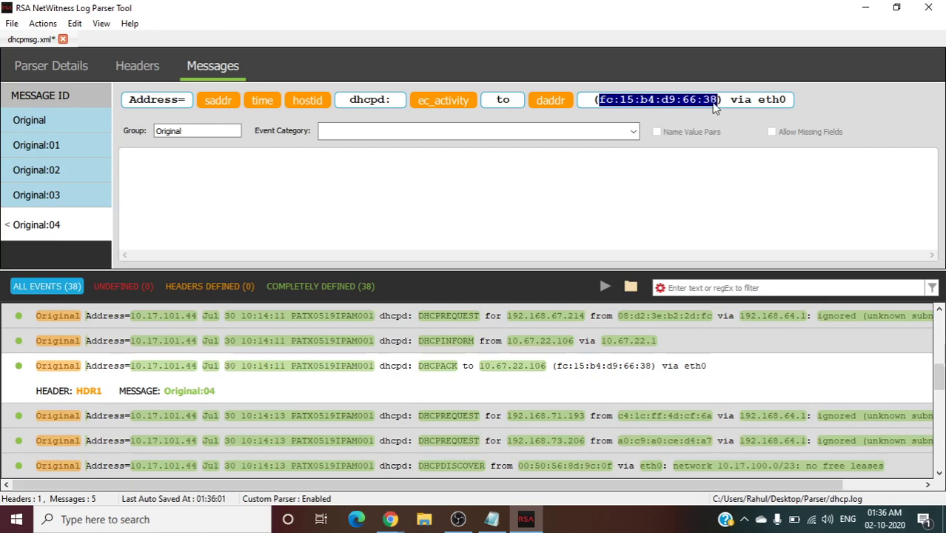
{"action": "right_click", "coordinate": [687, 105]}
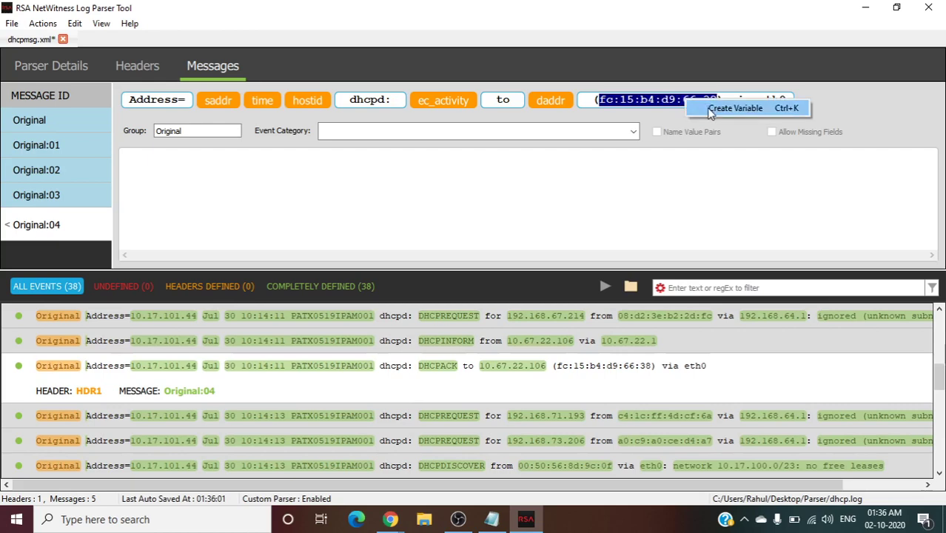
{"action": "left_click", "coordinate": [711, 111]}
{"action": "type", "text": "sma"}
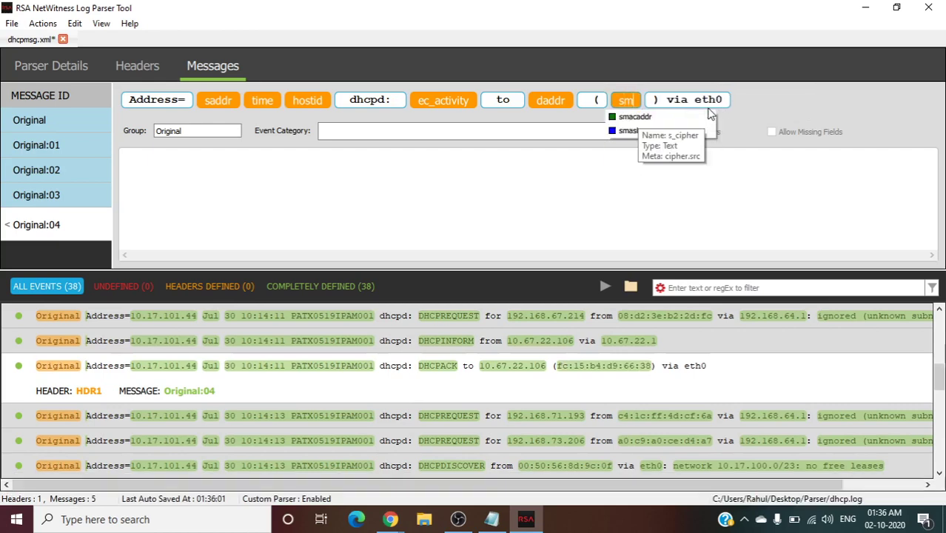
{"action": "left_click", "coordinate": [638, 117]}
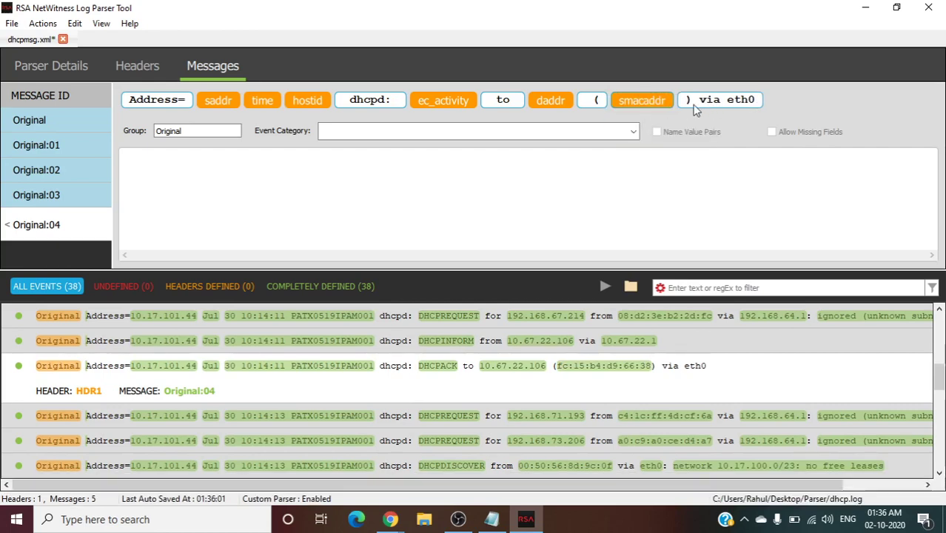
Step: Create a variable from eth0 at the end of the Original:04 message and assign it the key interface
{"action": "left_click", "coordinate": [701, 101]}
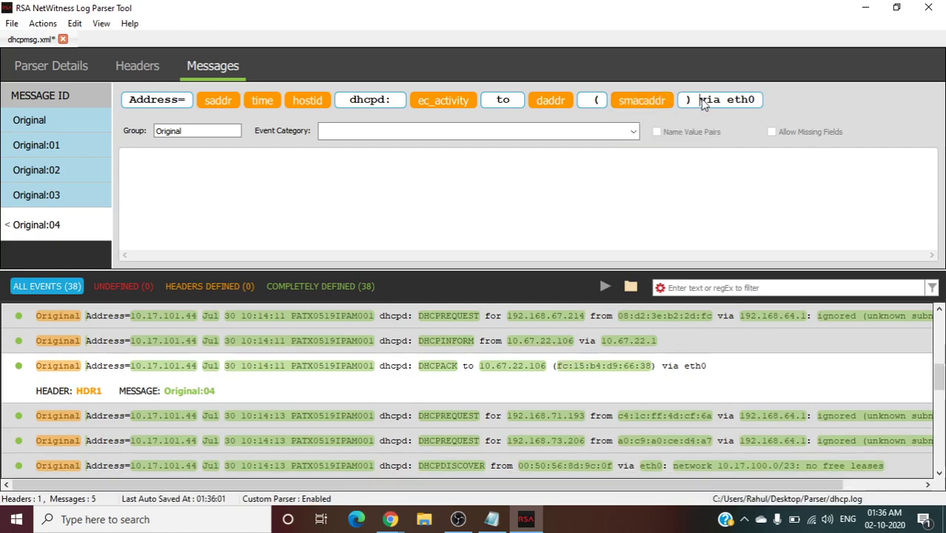
{"action": "double_click", "coordinate": [743, 100]}
{"action": "right_click", "coordinate": [744, 104]}
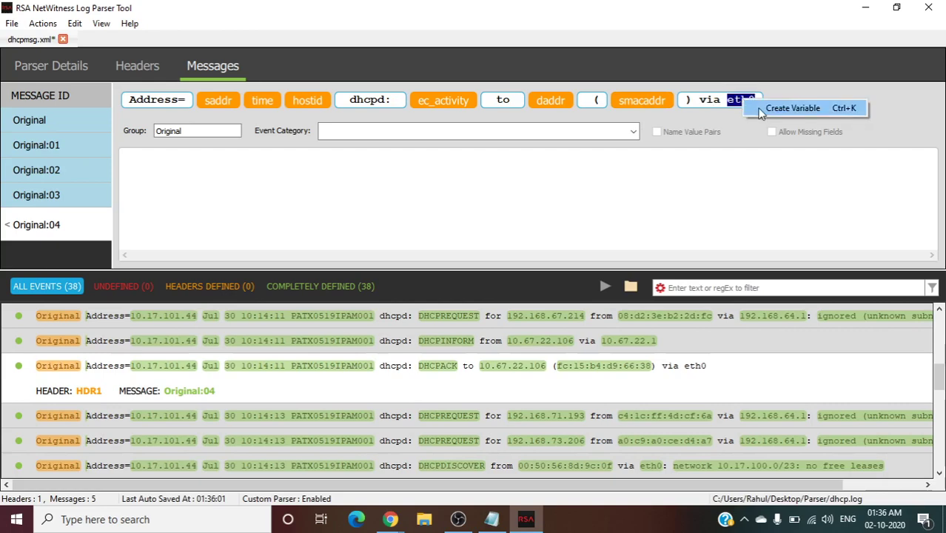
{"action": "left_click", "coordinate": [762, 109]}
{"action": "type", "text": "imn"}
{"action": "key", "text": "BackSpace"}
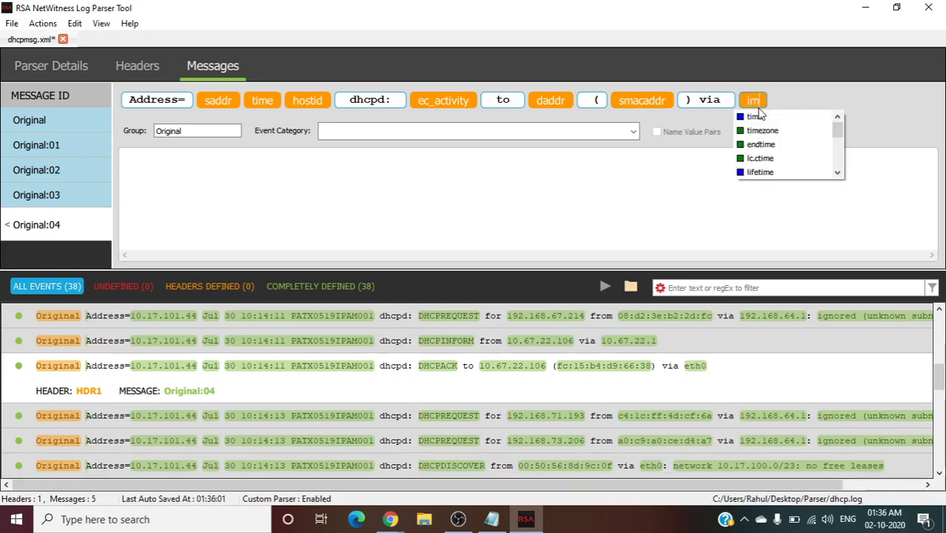
{"action": "key", "text": "BackSpace"}
{"action": "type", "text": "n"}
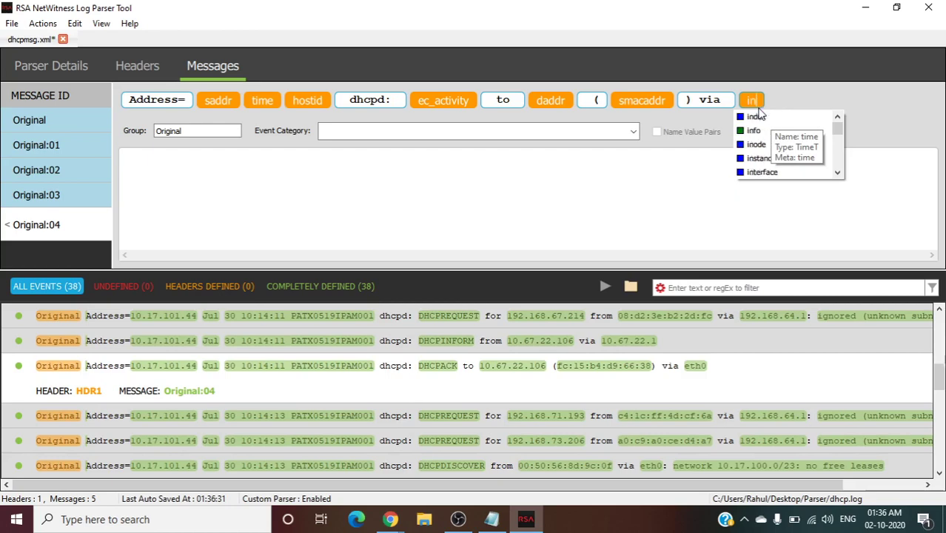
{"action": "type", "text": "te"}
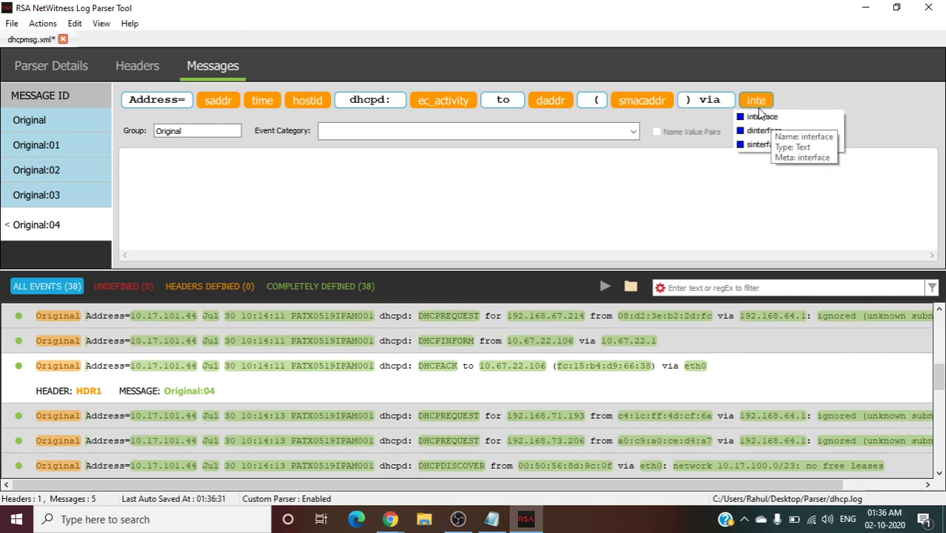
{"action": "left_click", "coordinate": [763, 117]}
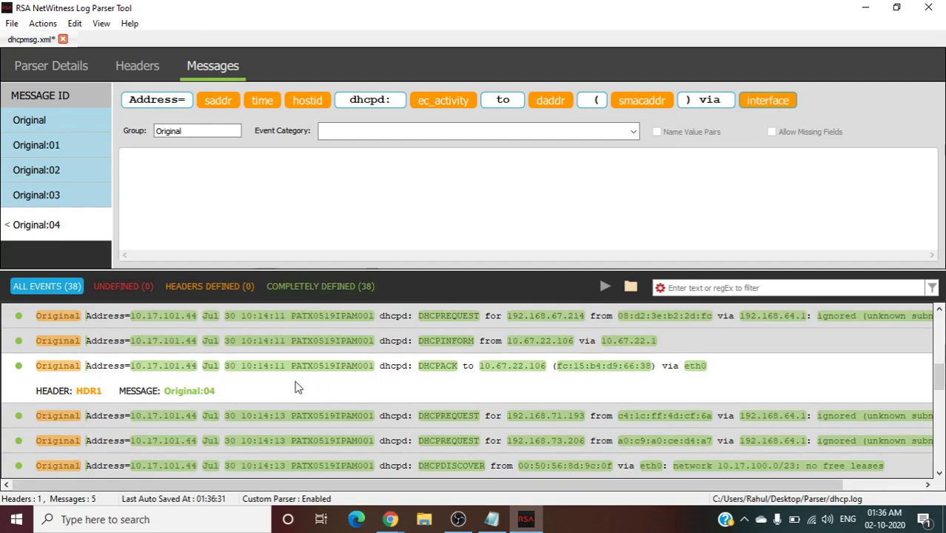
Step: Export the parser as an Envision device file named dhcp into the Parser folder on the Desktop
{"action": "scroll", "coordinate": [294, 383], "scroll_direction": "down", "scroll_amount": 4}
{"action": "scroll", "coordinate": [295, 381], "scroll_direction": "up", "scroll_amount": 6}
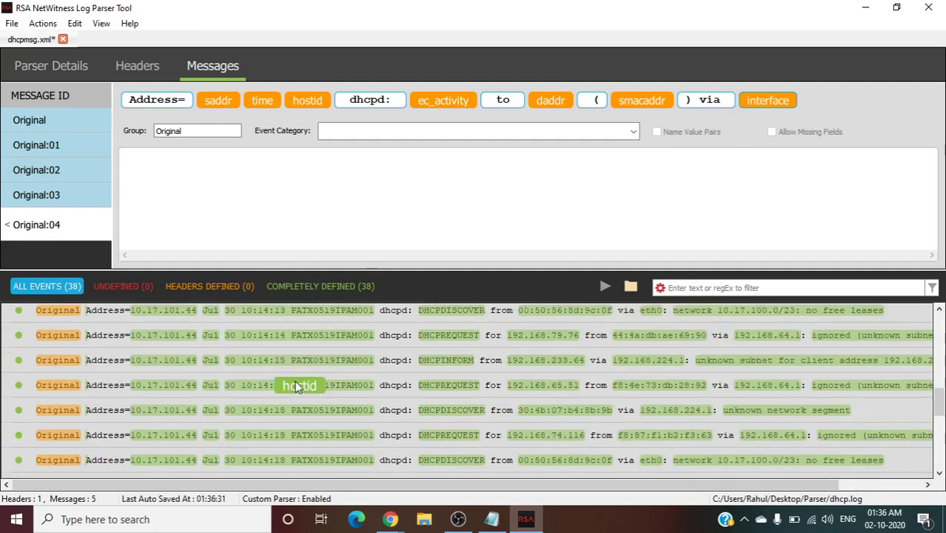
{"action": "left_click", "coordinate": [43, 24]}
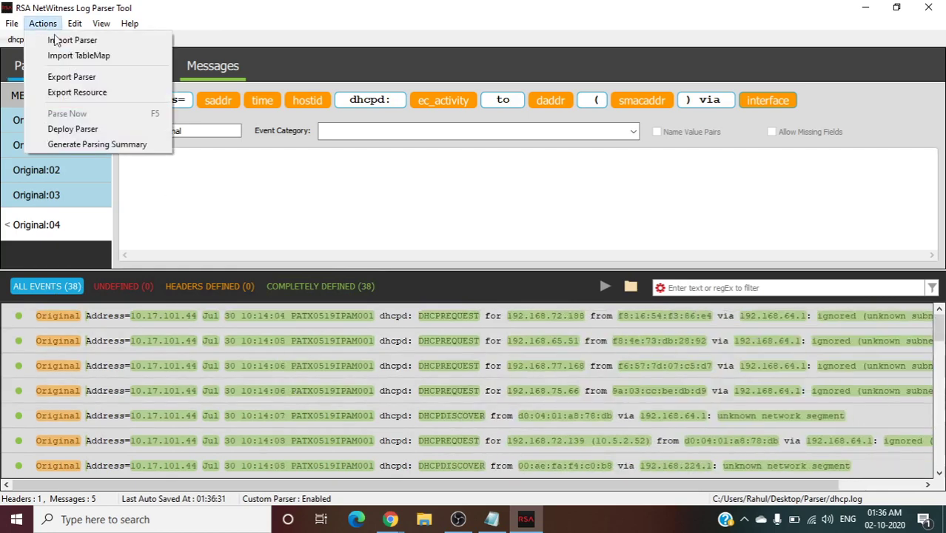
{"action": "left_click", "coordinate": [77, 79]}
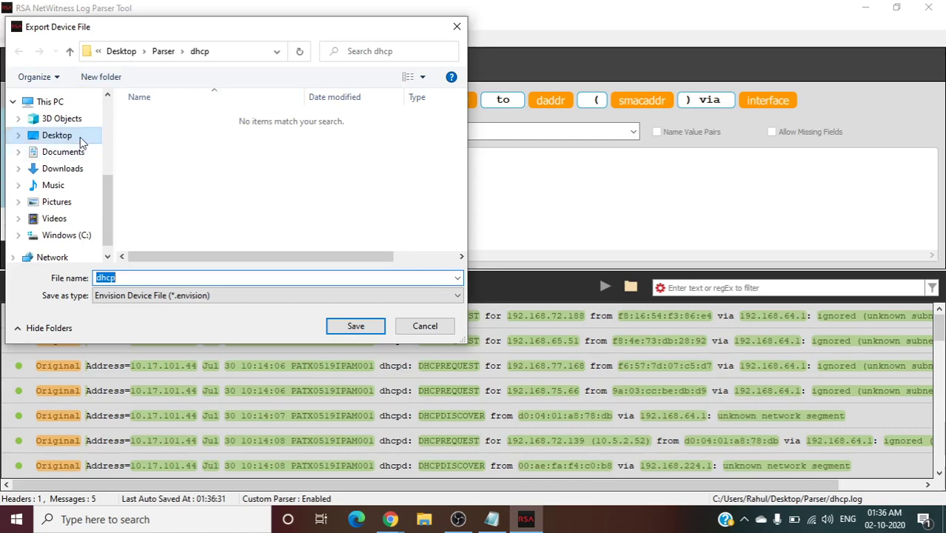
{"action": "left_click", "coordinate": [80, 137]}
{"action": "left_click", "coordinate": [245, 160]}
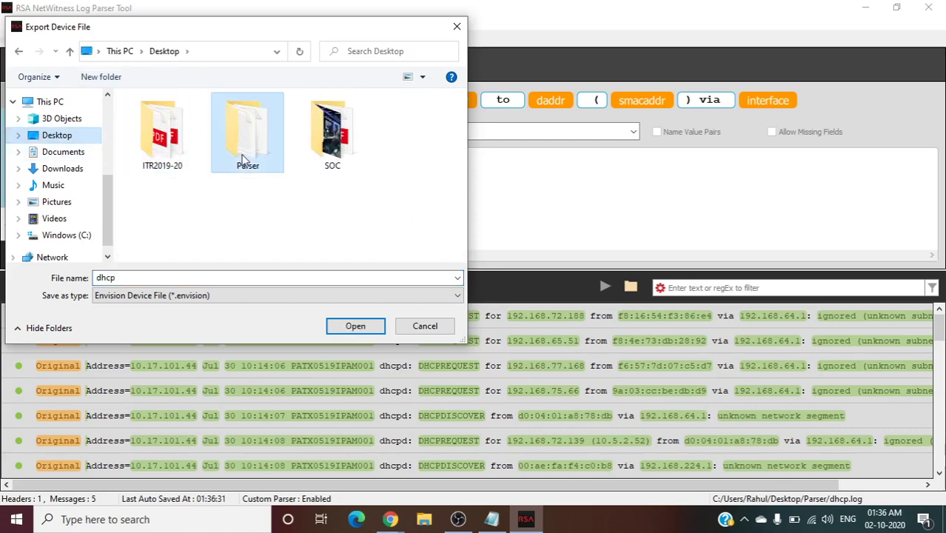
{"action": "double_click", "coordinate": [244, 159]}
{"action": "left_click", "coordinate": [354, 324]}
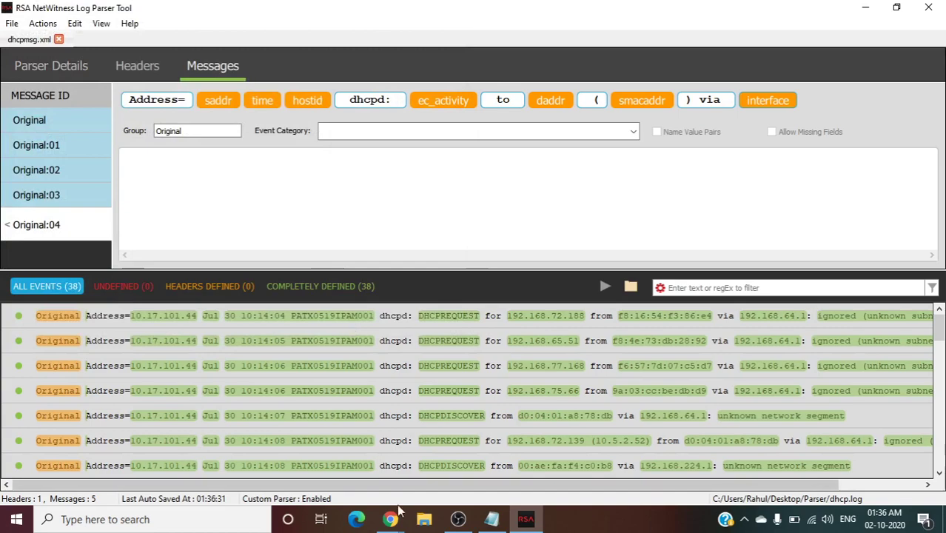
Step: Open the Parser folder on the Desktop in File Explorer to check the exported dhcp.envision file
{"action": "left_click", "coordinate": [424, 519]}
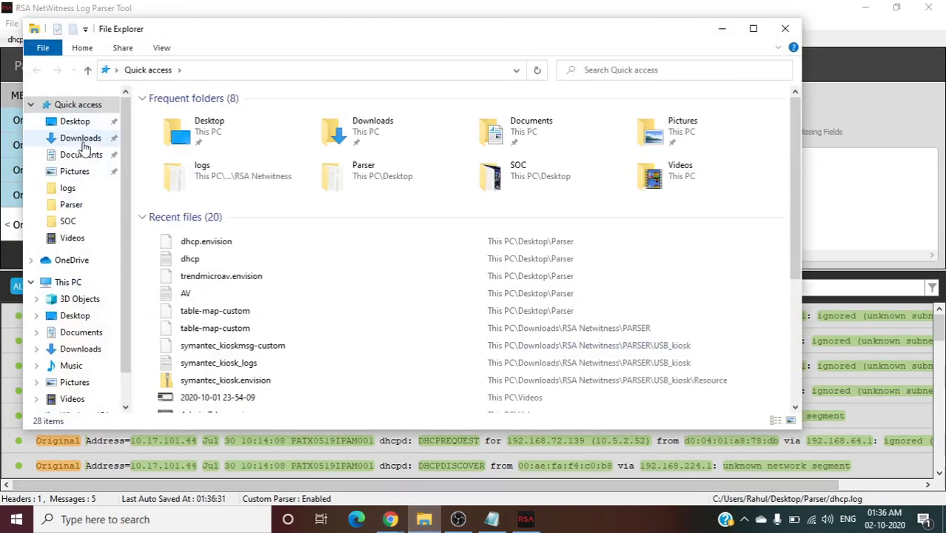
{"action": "left_click", "coordinate": [74, 123]}
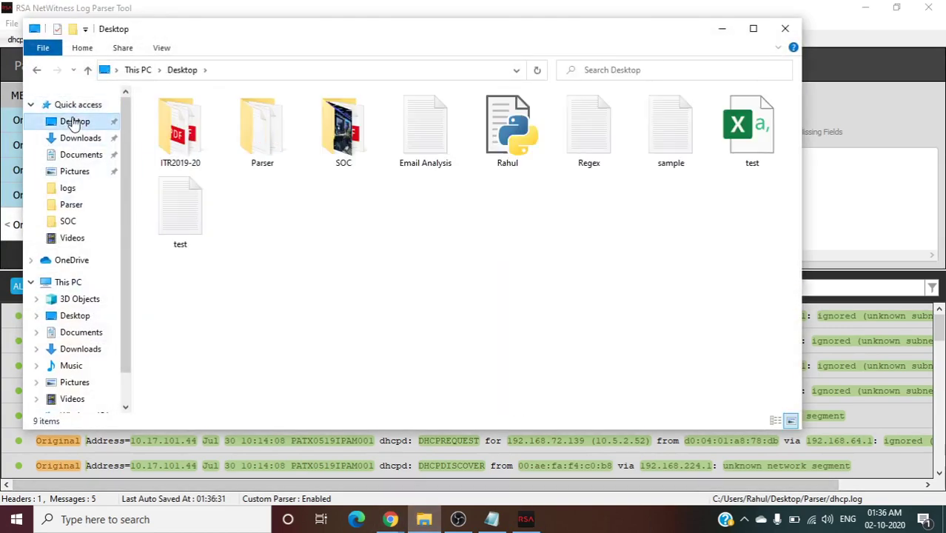
{"action": "double_click", "coordinate": [265, 138]}
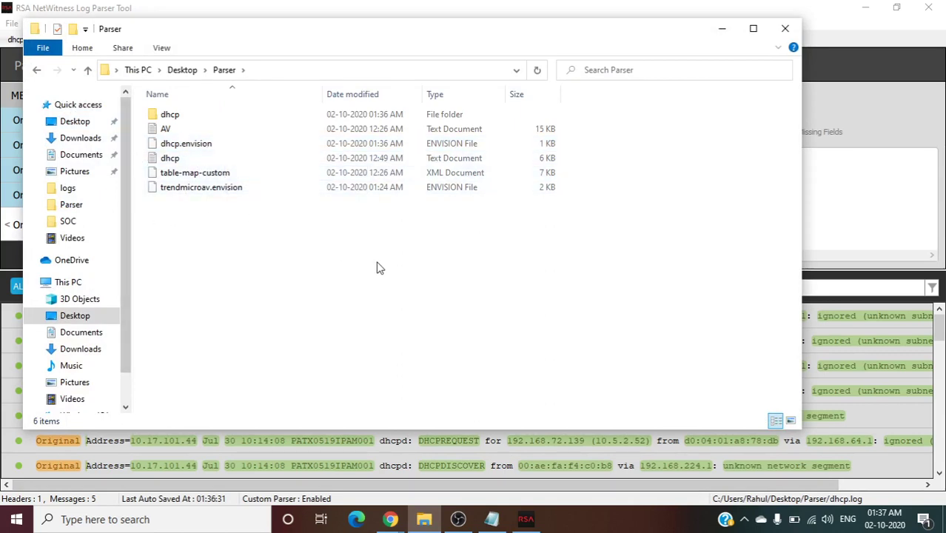
Step: Switch to the NetWitness Platform login page in Chrome and log in as admin with the account password
{"action": "mouse_move", "coordinate": [392, 518]}
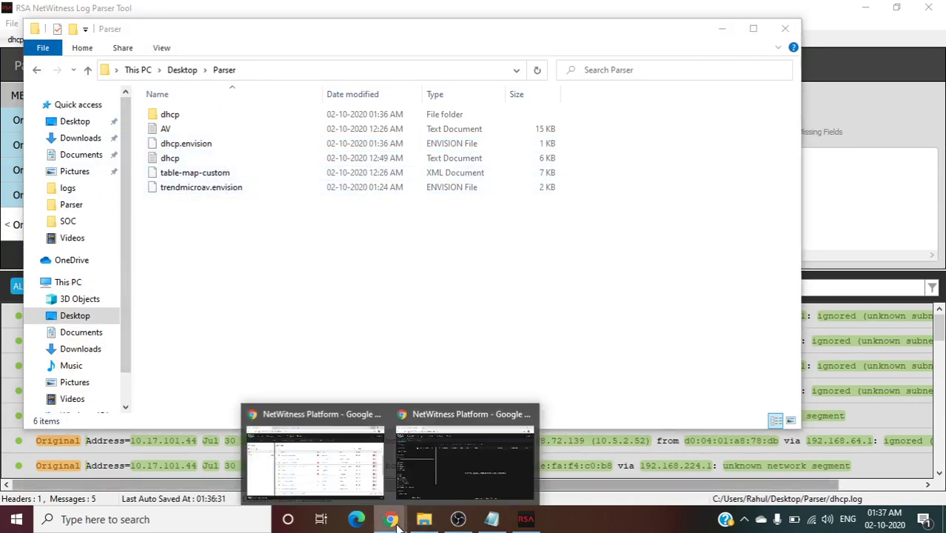
{"action": "left_click", "coordinate": [401, 479]}
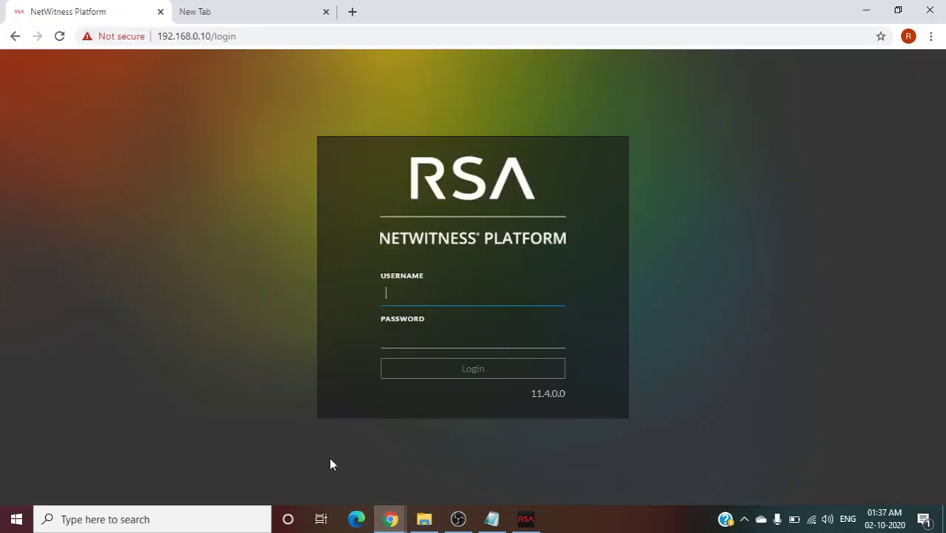
{"action": "type", "text": "a"}
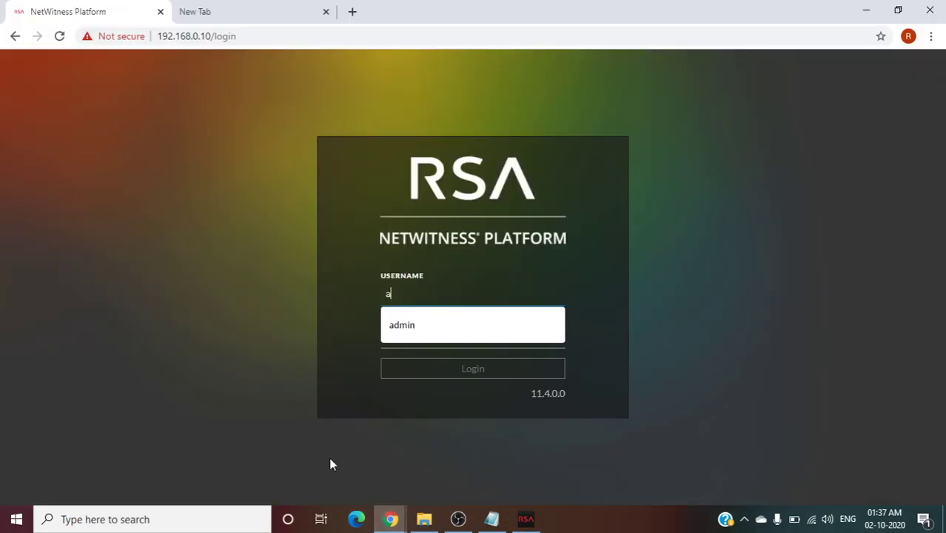
{"action": "type", "text": "dmin"}
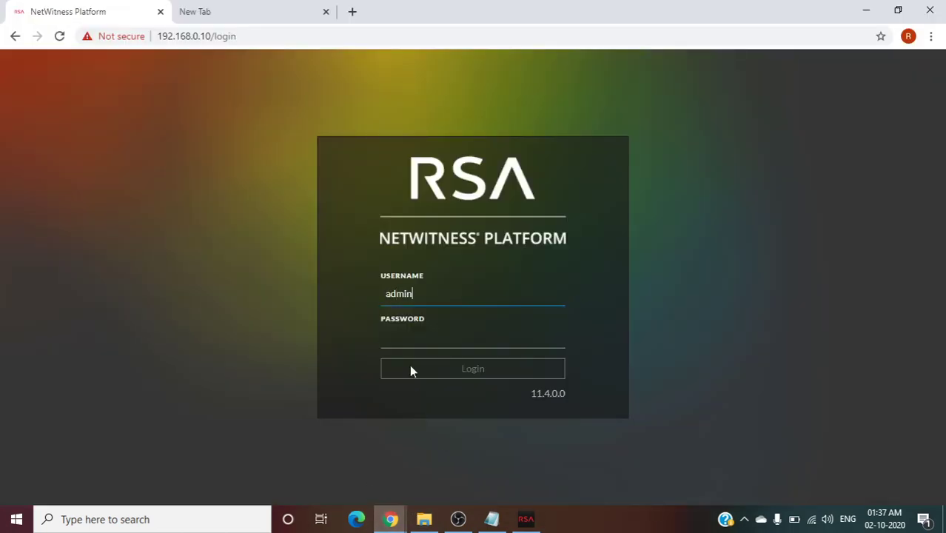
{"action": "left_click", "coordinate": [412, 335]}
{"action": "type", "text": "•"}
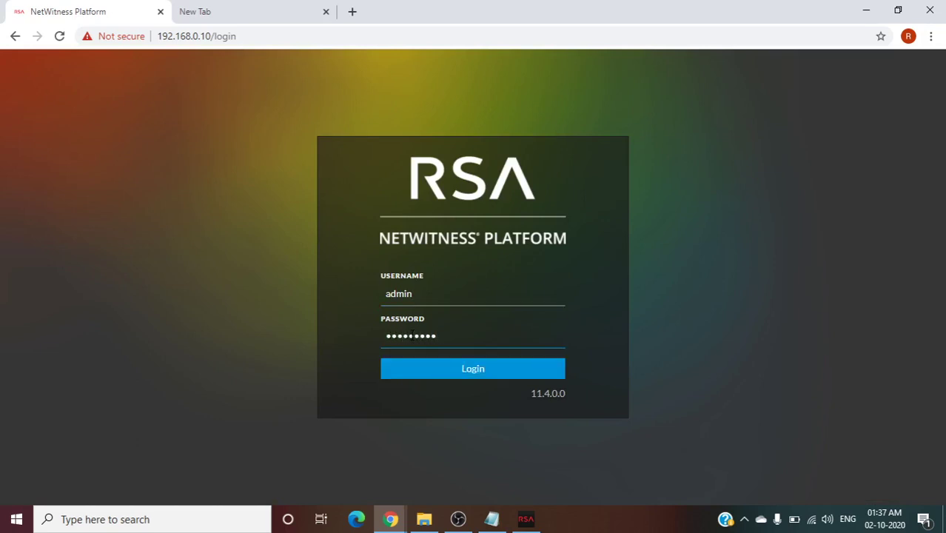
{"action": "type", "text": "••••••••••"}
{"action": "key", "text": "Return"}
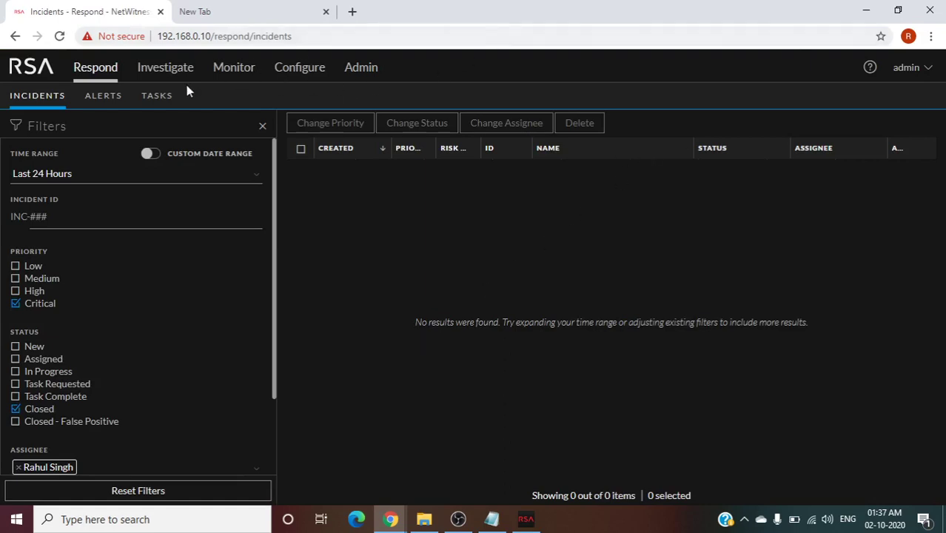
Step: Open the configuration view of the LogHybrid - Log Decoder service from the administration services list
{"action": "left_click", "coordinate": [364, 74]}
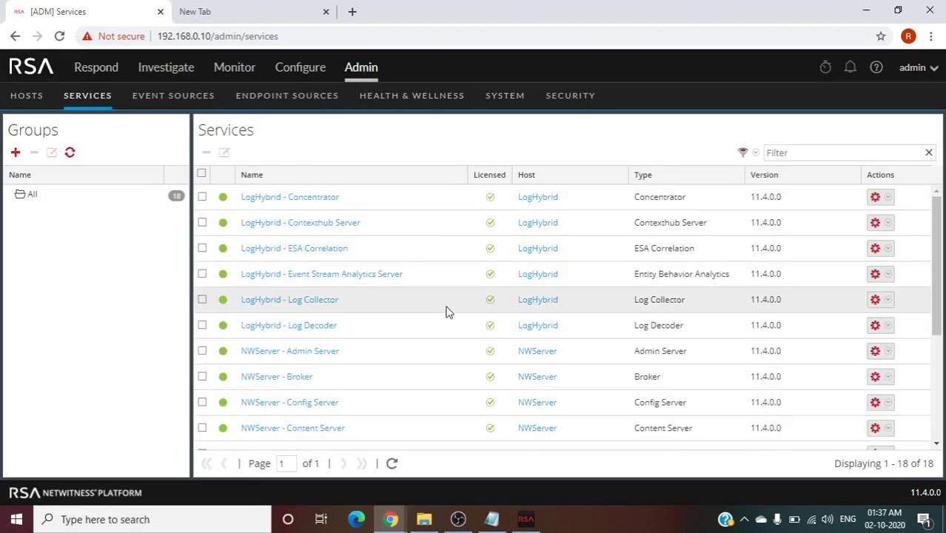
{"action": "left_click", "coordinate": [416, 330]}
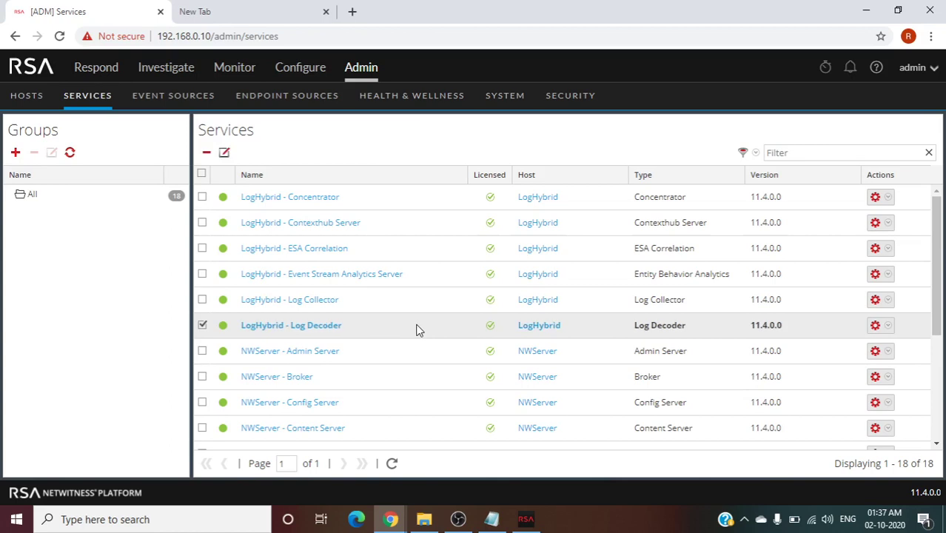
{"action": "left_click", "coordinate": [889, 330]}
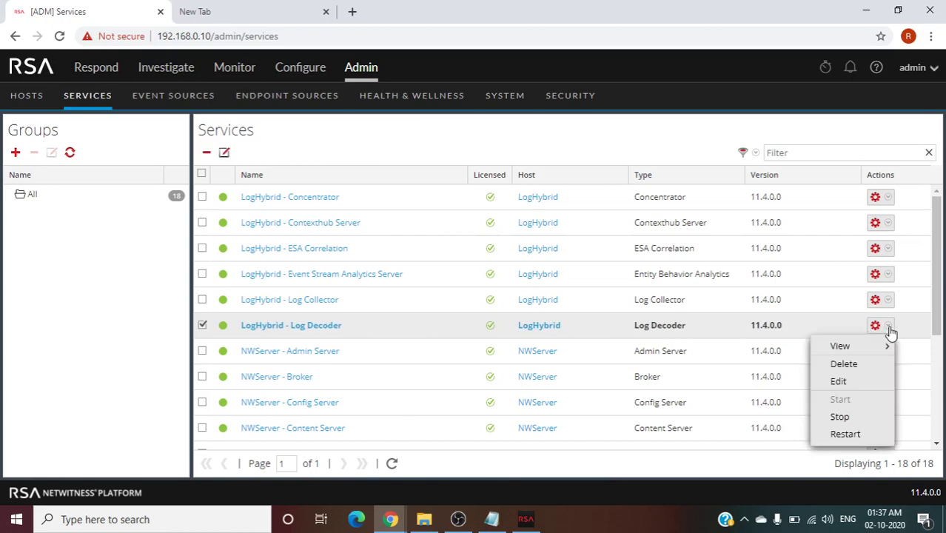
{"action": "mouse_move", "coordinate": [839, 344]}
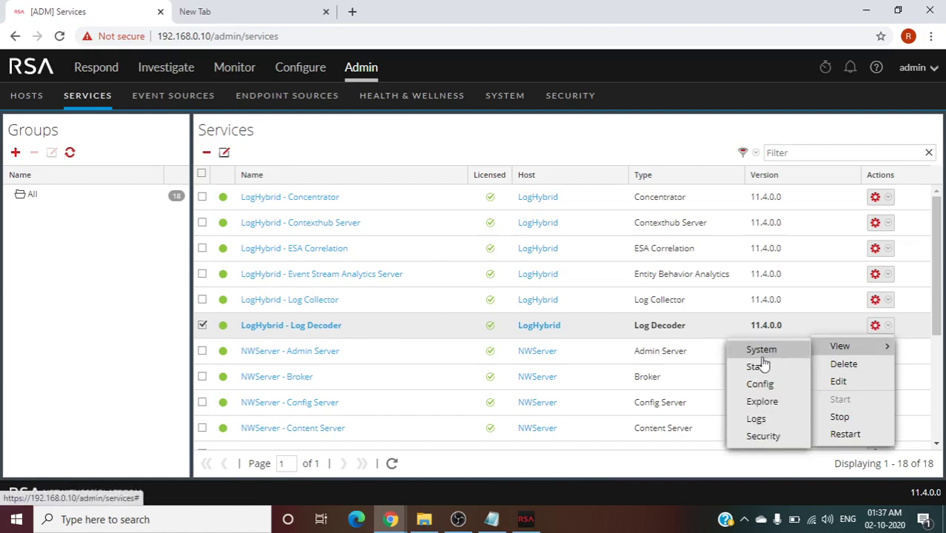
{"action": "left_click", "coordinate": [766, 388]}
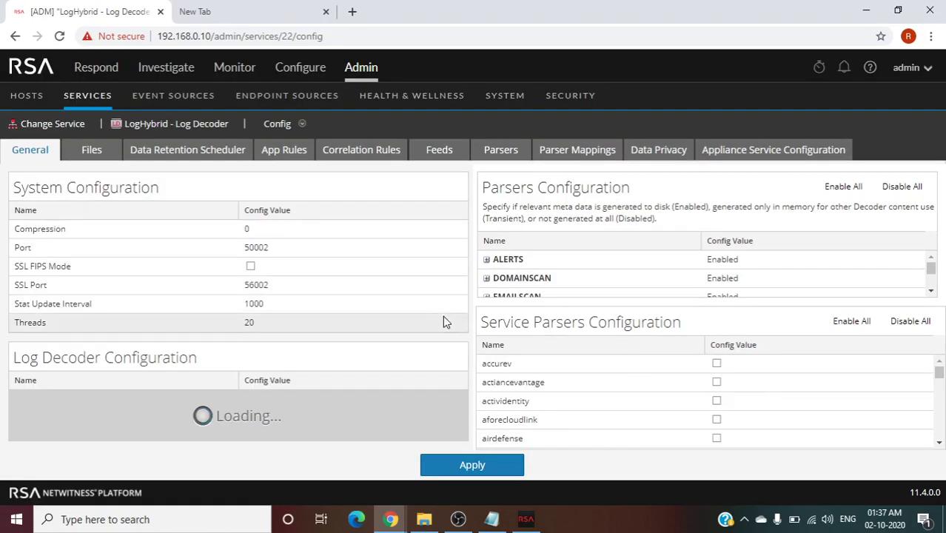
Step: Upload the trendmicroav.envision file from the Desktop's Parser folder to the Log Decoder's parsers
{"action": "left_click", "coordinate": [503, 154]}
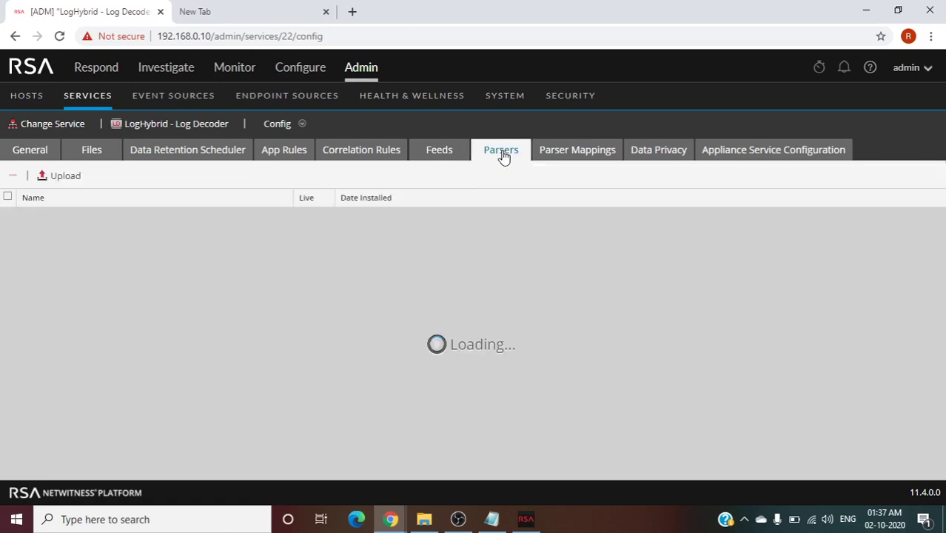
{"action": "left_click", "coordinate": [64, 177]}
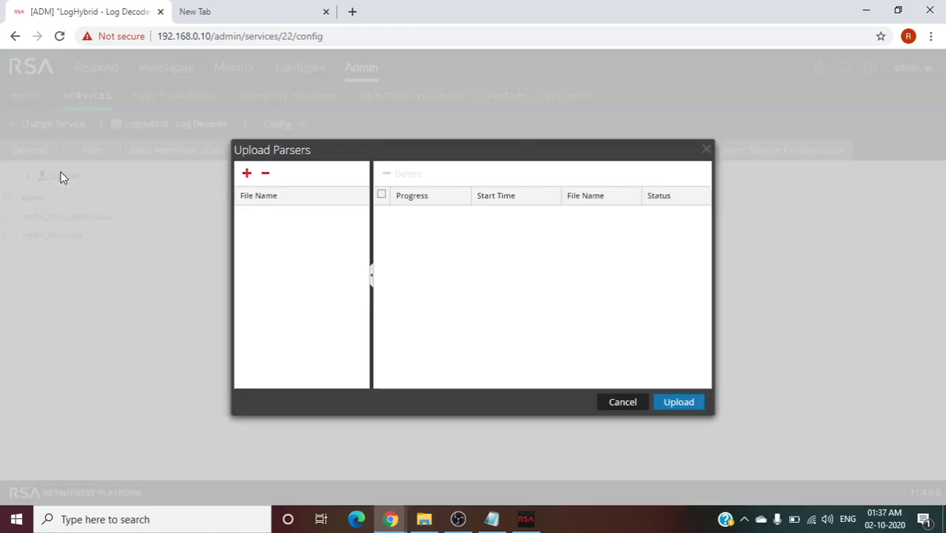
{"action": "left_click", "coordinate": [247, 173]}
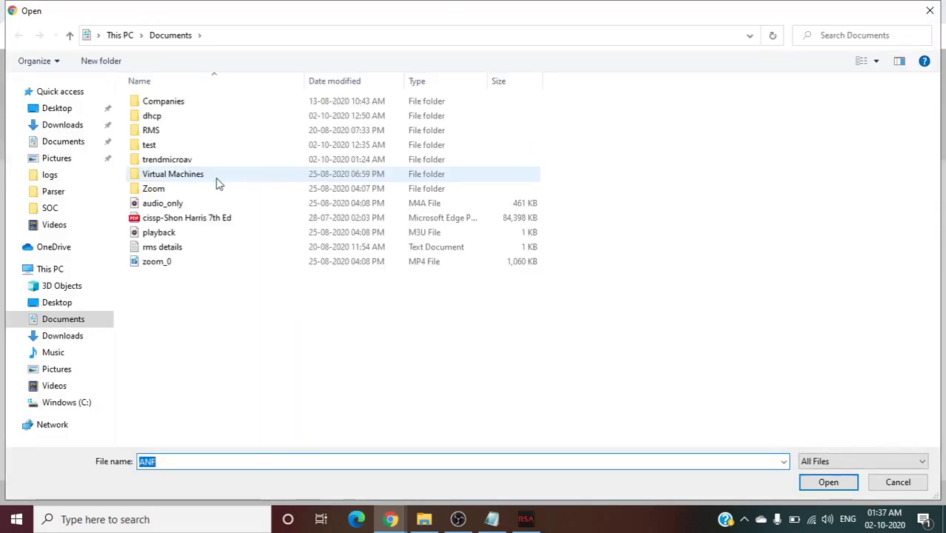
{"action": "left_click", "coordinate": [58, 108]}
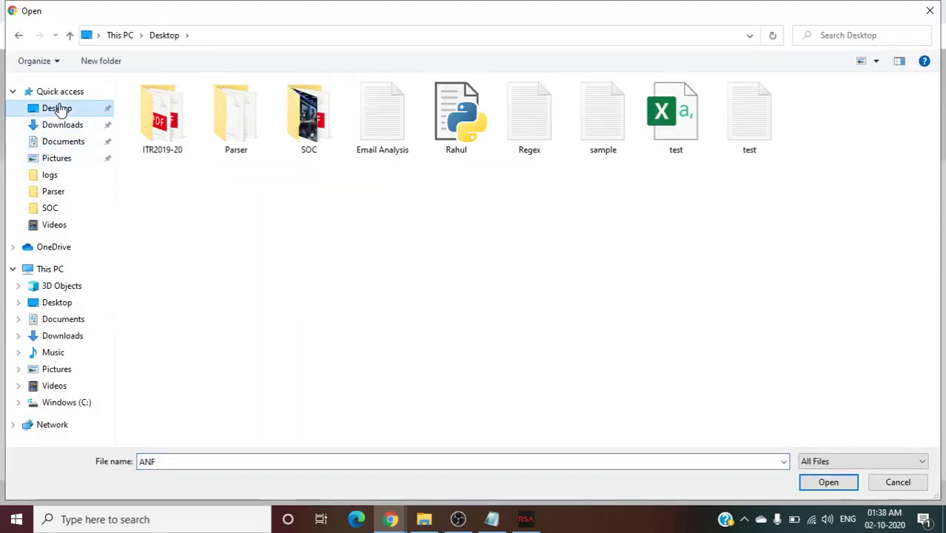
{"action": "double_click", "coordinate": [245, 141]}
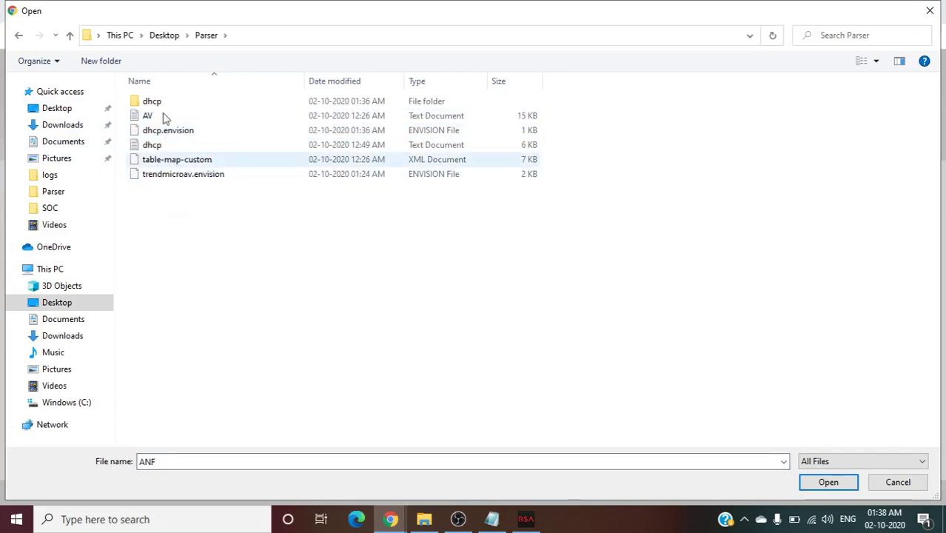
{"action": "left_click", "coordinate": [175, 176]}
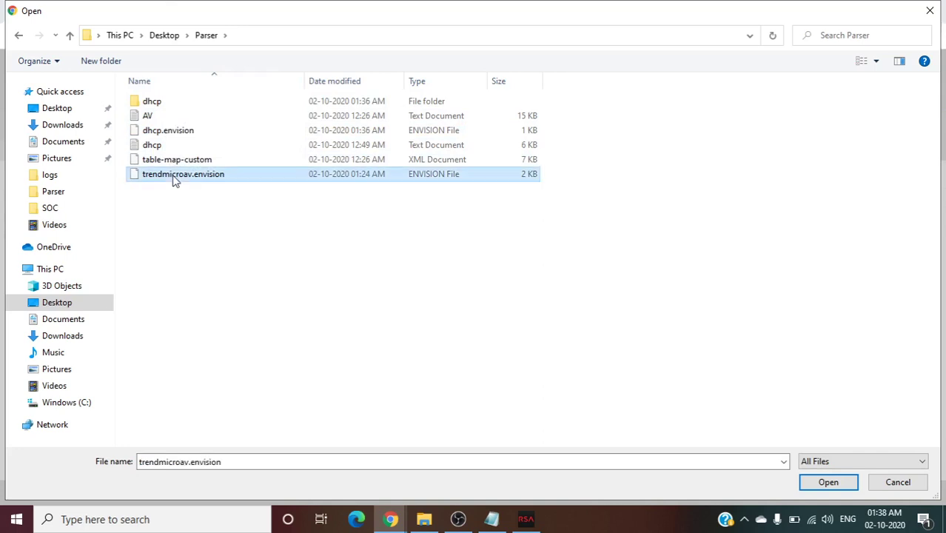
{"action": "left_click", "coordinate": [828, 485]}
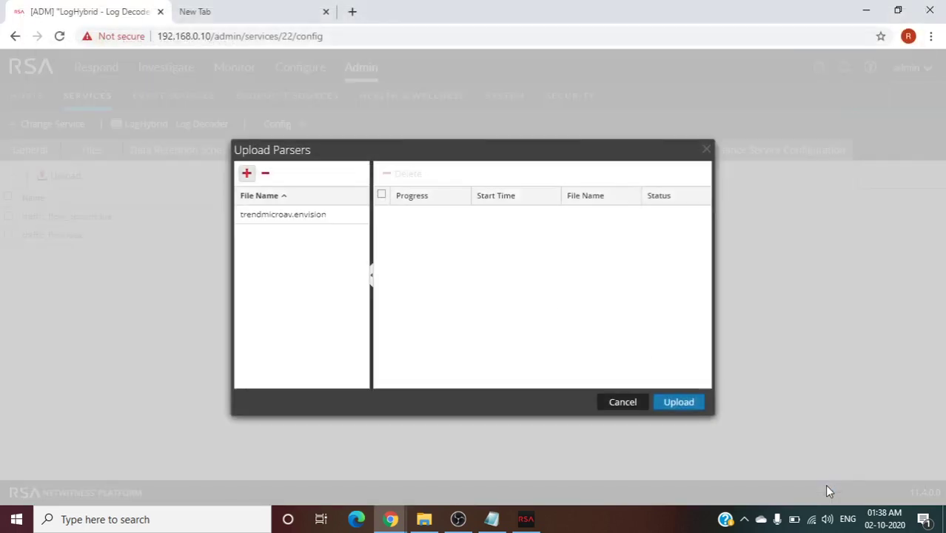
{"action": "left_click", "coordinate": [676, 404]}
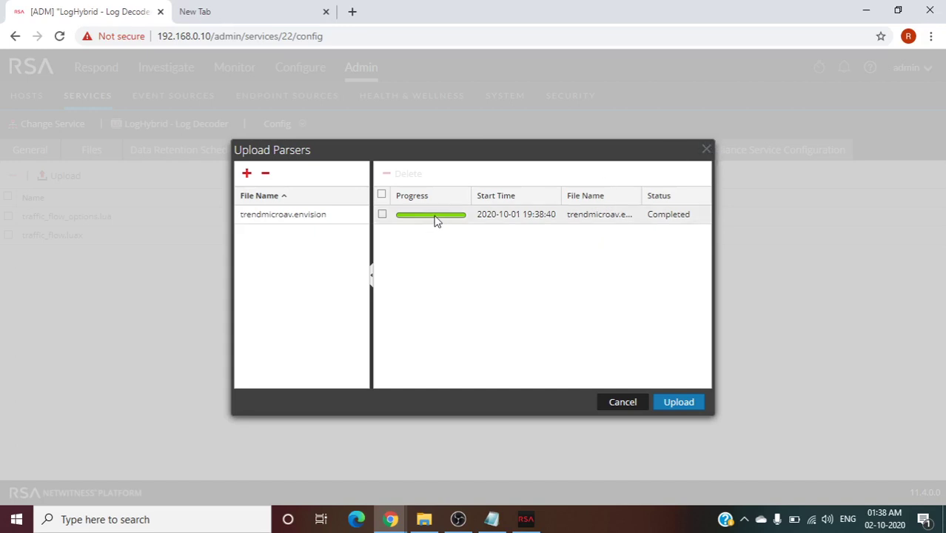
{"action": "left_click", "coordinate": [705, 151]}
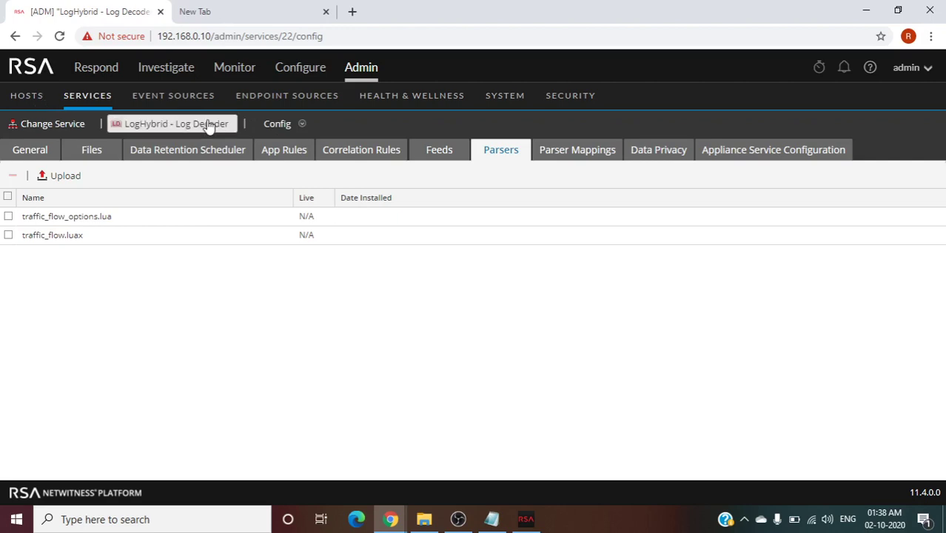
Step: Search the Log Decoder's general configuration page for the trendmicroav service parser
{"action": "left_click", "coordinate": [45, 124]}
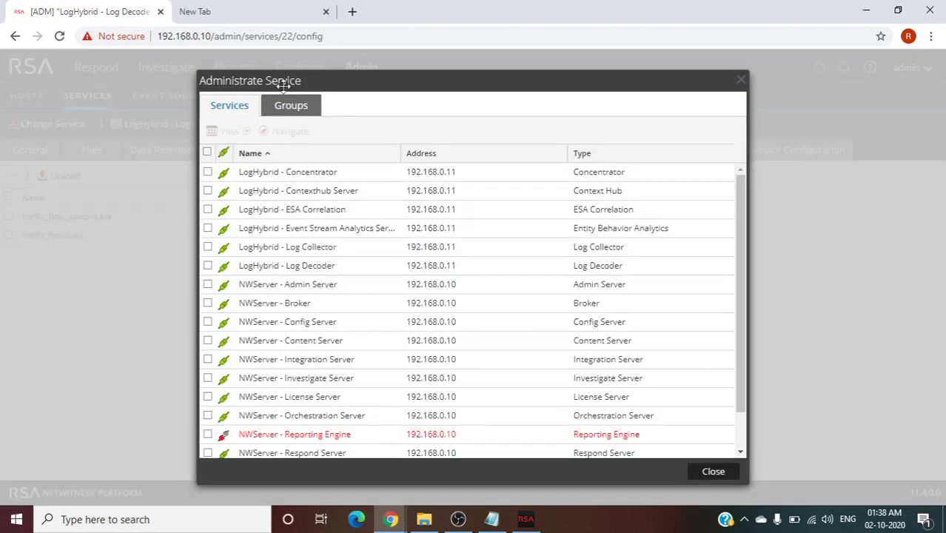
{"action": "left_click", "coordinate": [712, 472]}
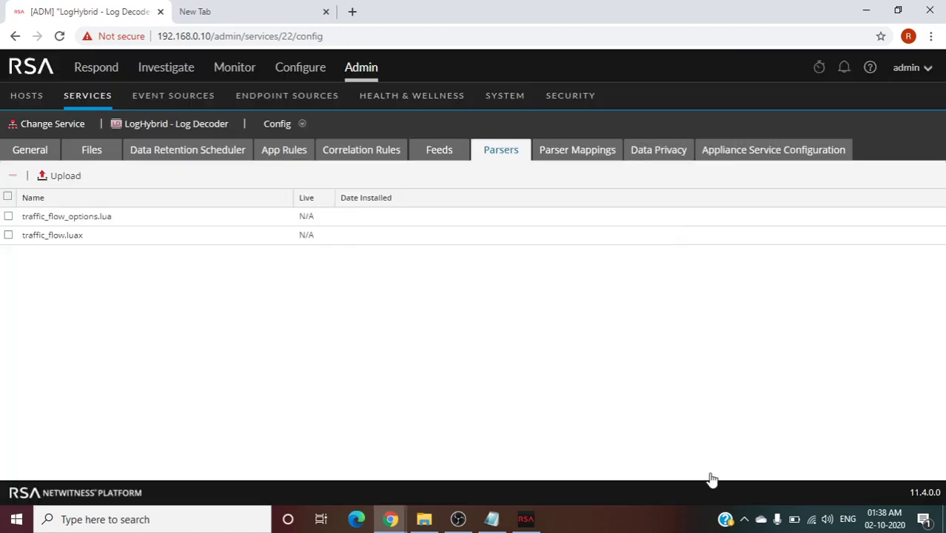
{"action": "left_click", "coordinate": [25, 151]}
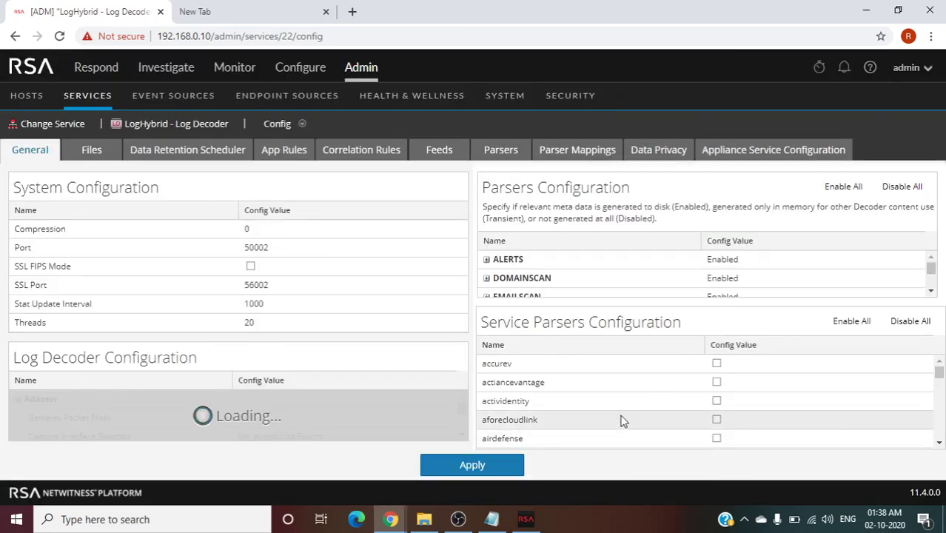
{"action": "scroll", "coordinate": [622, 419], "scroll_direction": "down", "scroll_amount": 4}
{"action": "scroll", "coordinate": [622, 420], "scroll_direction": "down", "scroll_amount": 8}
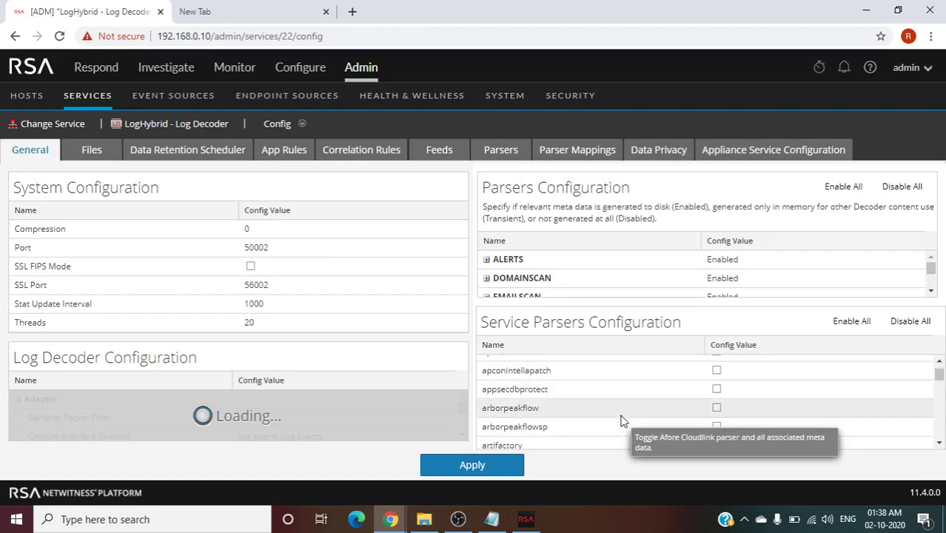
{"action": "scroll", "coordinate": [622, 421], "scroll_direction": "down", "scroll_amount": 5}
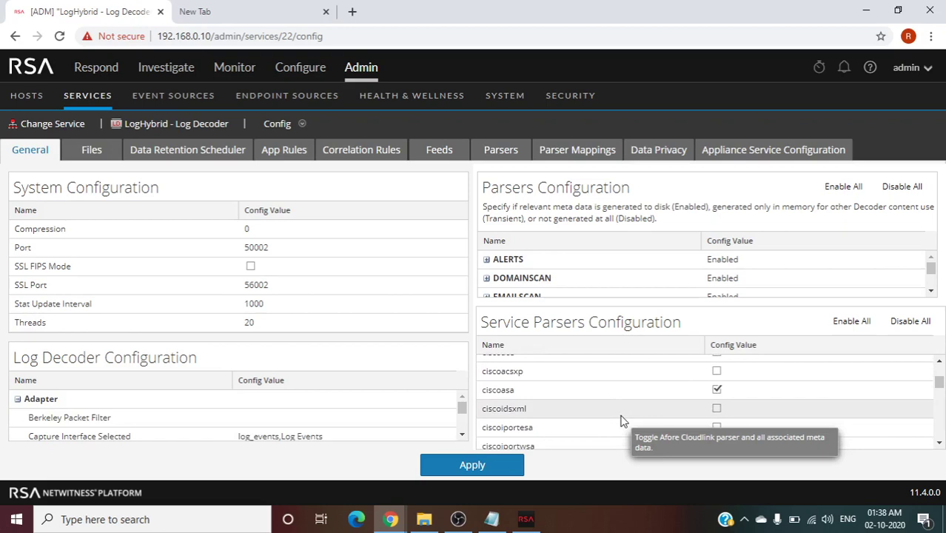
{"action": "key", "text": "ctrl+f"}
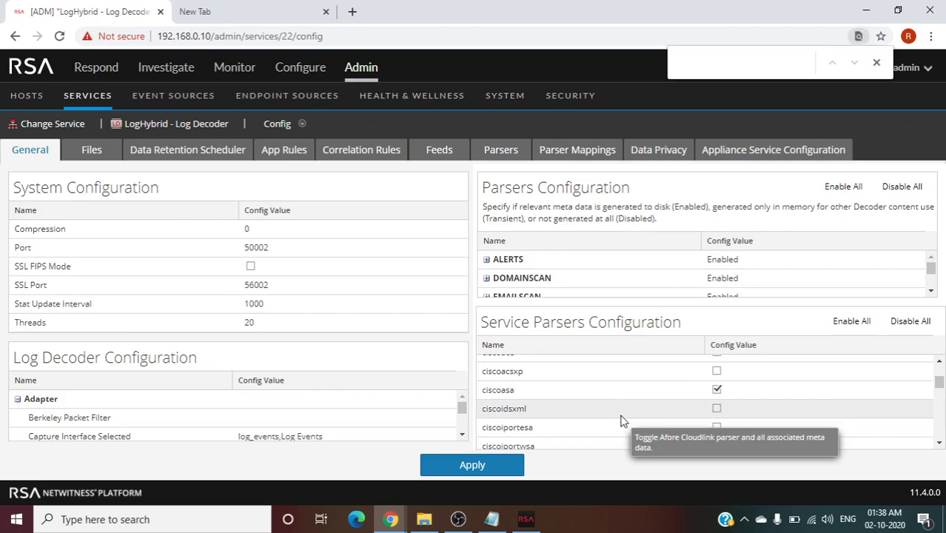
{"action": "type", "text": "tre"}
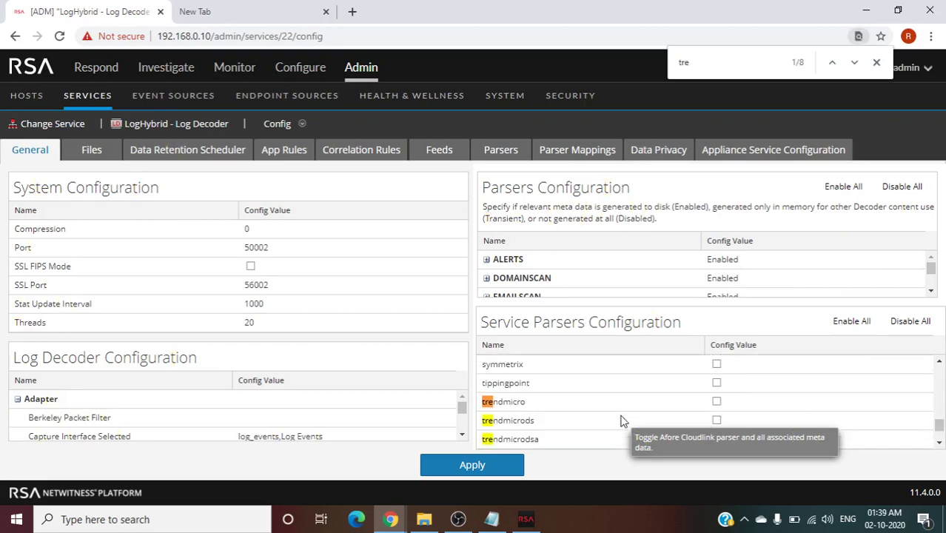
{"action": "type", "text": "ndm"}
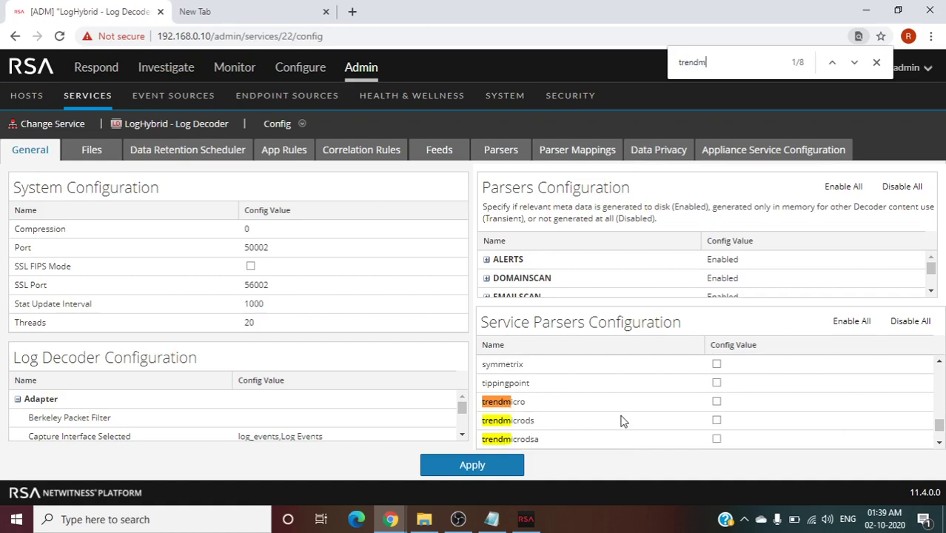
{"action": "type", "text": "icroav"}
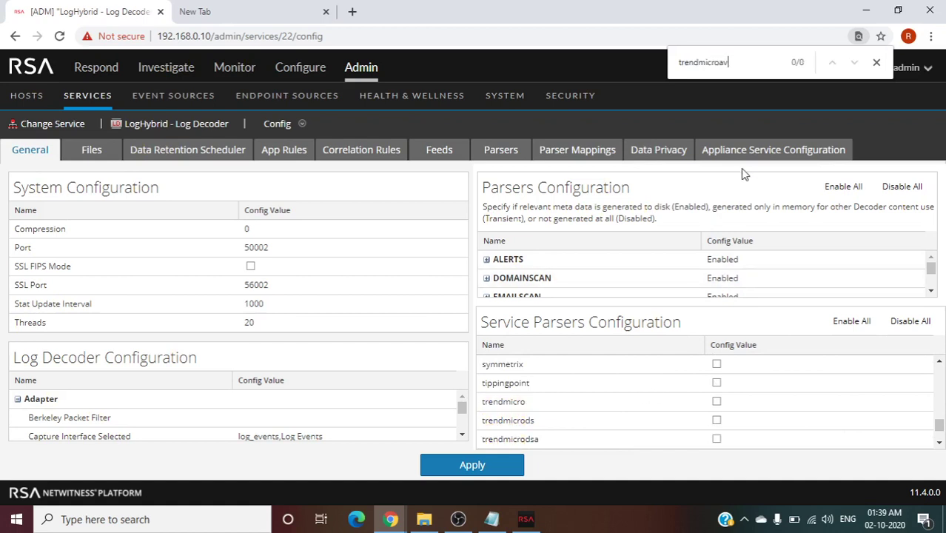
{"action": "key", "text": "BackSpace"}
{"action": "key", "text": "BackSpace"}
{"action": "key", "text": "BackSpace"}
{"action": "key", "text": "BackSpace"}
{"action": "key", "text": "BackSpace"}
{"action": "key", "text": "BackSpace"}
{"action": "key", "text": "BackSpace"}
{"action": "key", "text": "BackSpace"}
{"action": "key", "text": "BackSpace"}
{"action": "key", "text": "BackSpace"}
{"action": "key", "text": "BackSpace"}
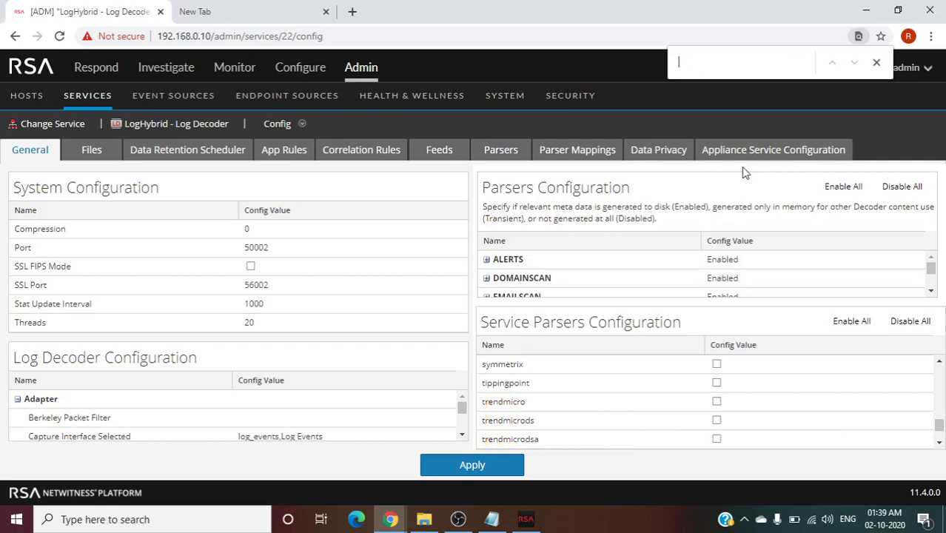
{"action": "left_click", "coordinate": [876, 64]}
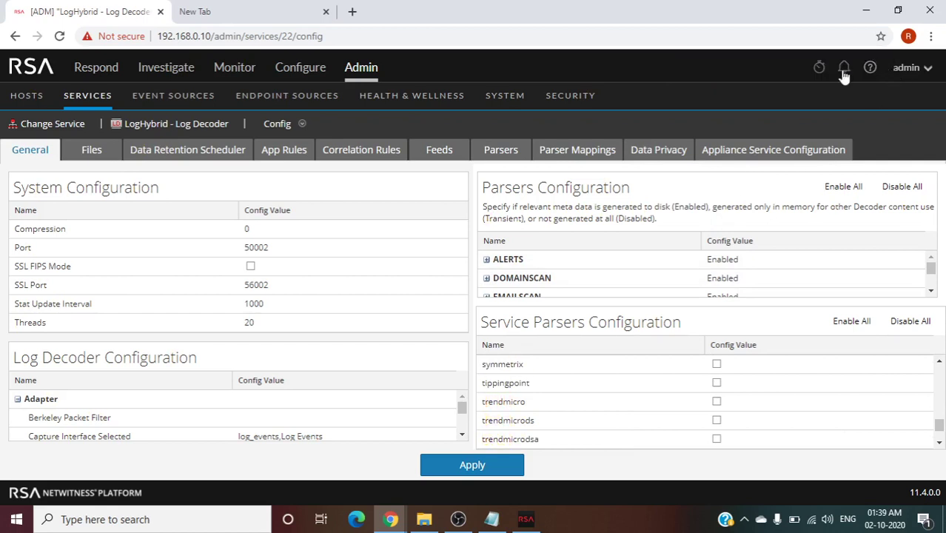
Step: Switch the Log Decoder to its Explore view and expand the decoder node
{"action": "left_click", "coordinate": [304, 125]}
{"action": "left_click", "coordinate": [283, 180]}
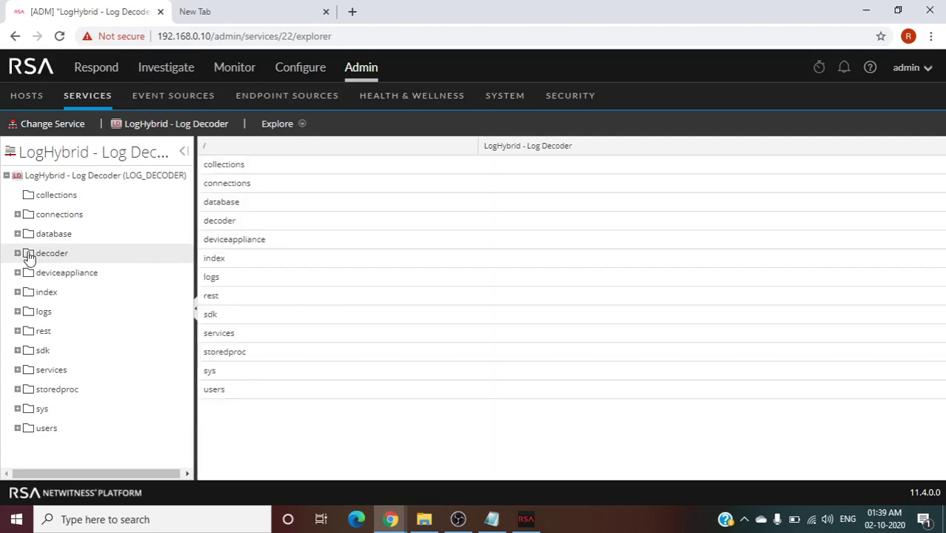
{"action": "left_click", "coordinate": [30, 256]}
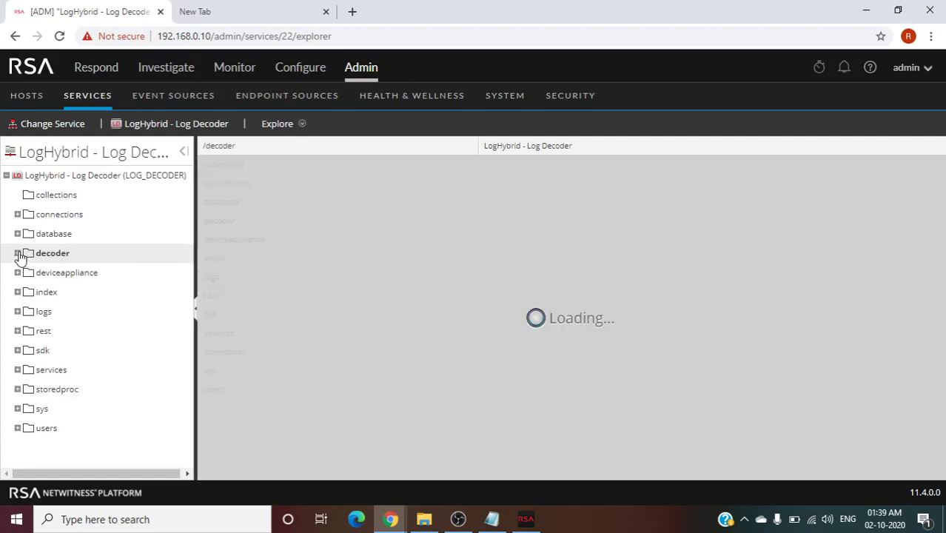
{"action": "left_click", "coordinate": [19, 254]}
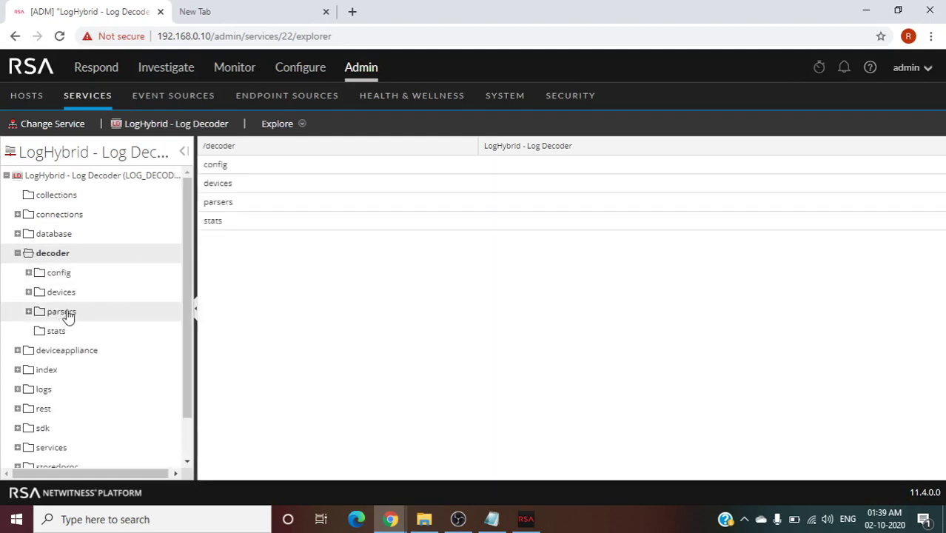
Step: Open the properties of the decoder's parsers node and send the reload message
{"action": "right_click", "coordinate": [65, 313]}
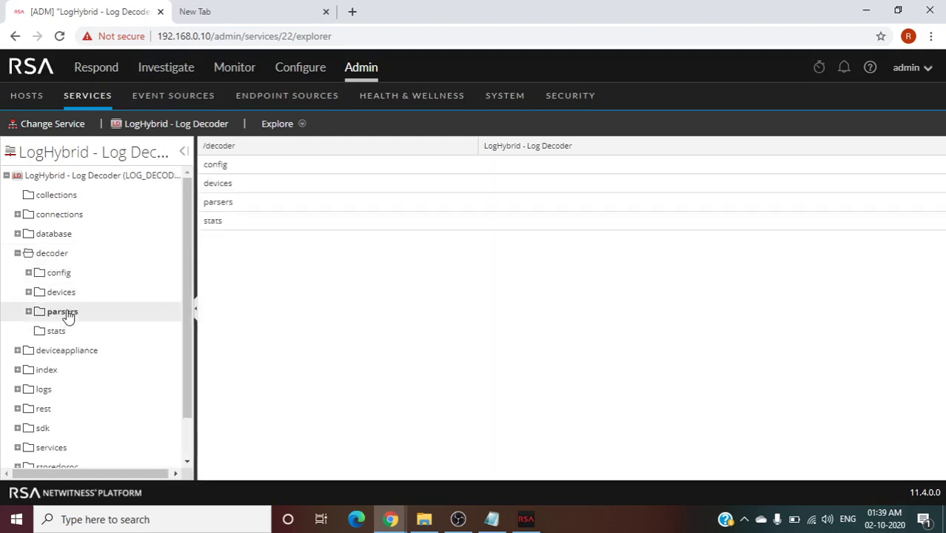
{"action": "left_click", "coordinate": [96, 329]}
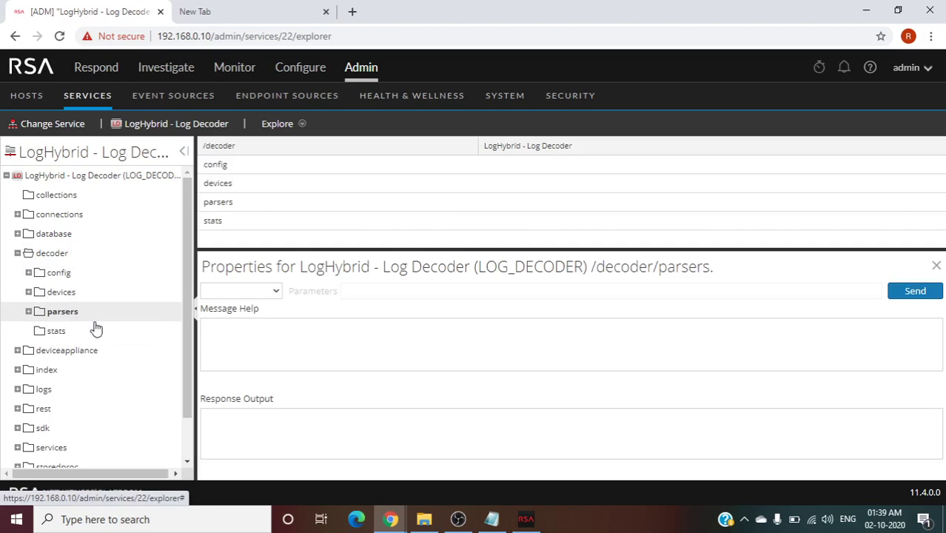
{"action": "left_click", "coordinate": [275, 292]}
{"action": "scroll", "coordinate": [236, 253], "scroll_direction": "down", "scroll_amount": 3}
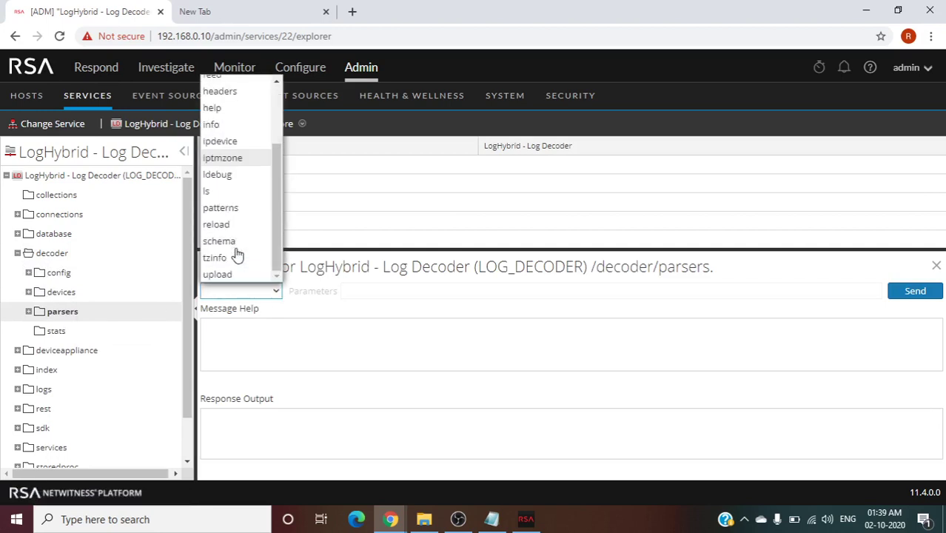
{"action": "left_click", "coordinate": [221, 225]}
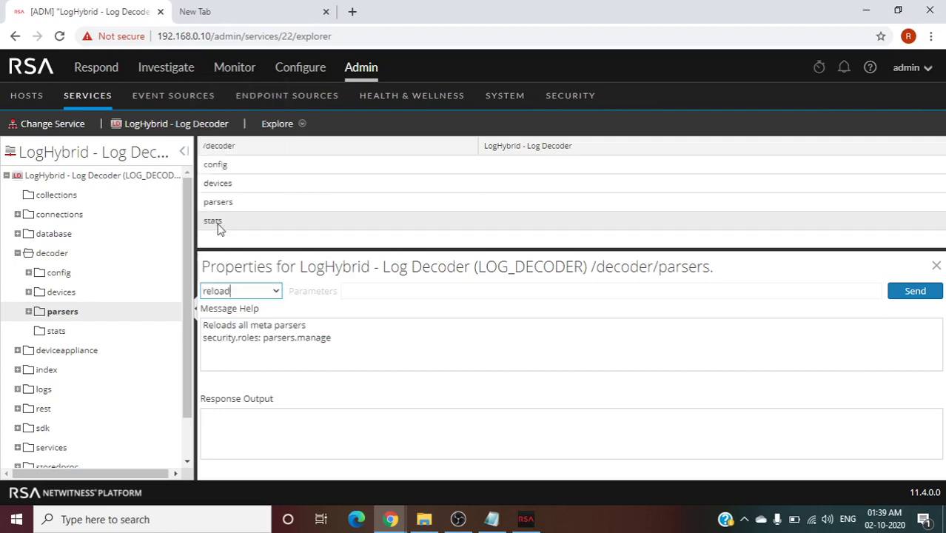
{"action": "left_click", "coordinate": [908, 291]}
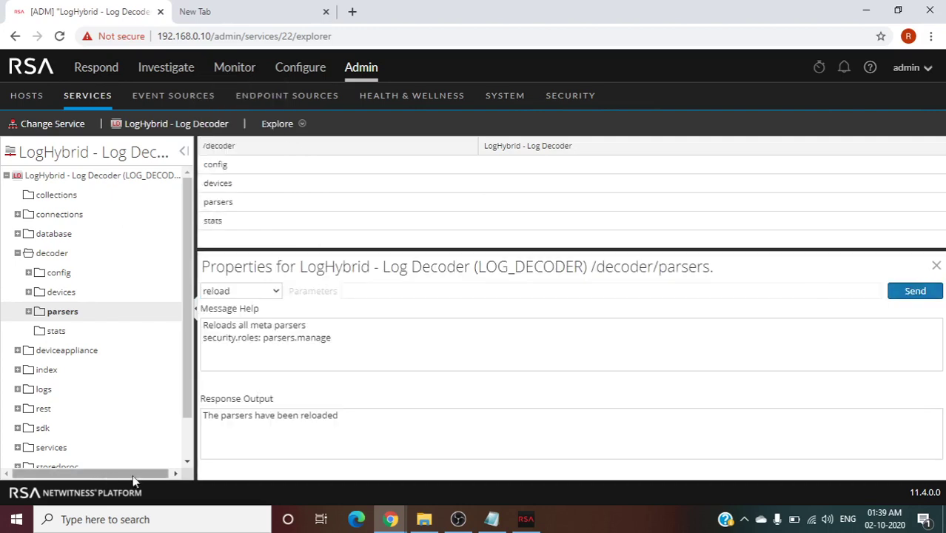
Step: Switch the Log Decoder back to its Config view and look for trendmicroav in the service parsers list
{"action": "left_click", "coordinate": [294, 126]}
{"action": "left_click", "coordinate": [283, 179]}
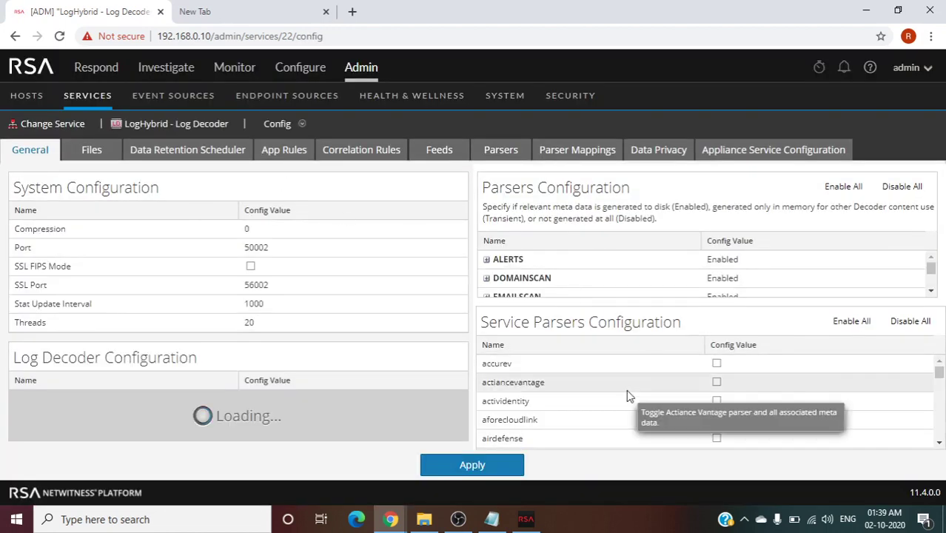
{"action": "key", "text": "ctrl+f"}
{"action": "type", "text": "tre"}
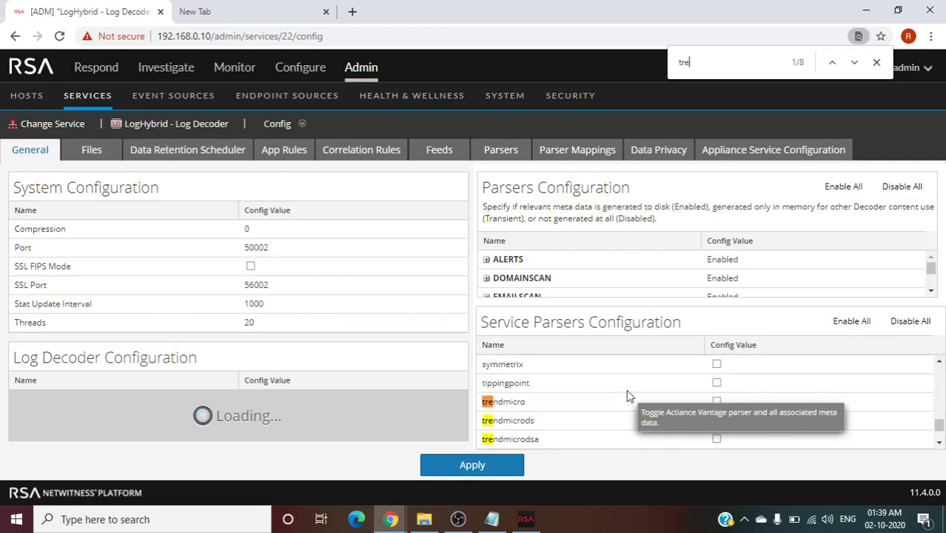
{"action": "type", "text": "ndmicroav"}
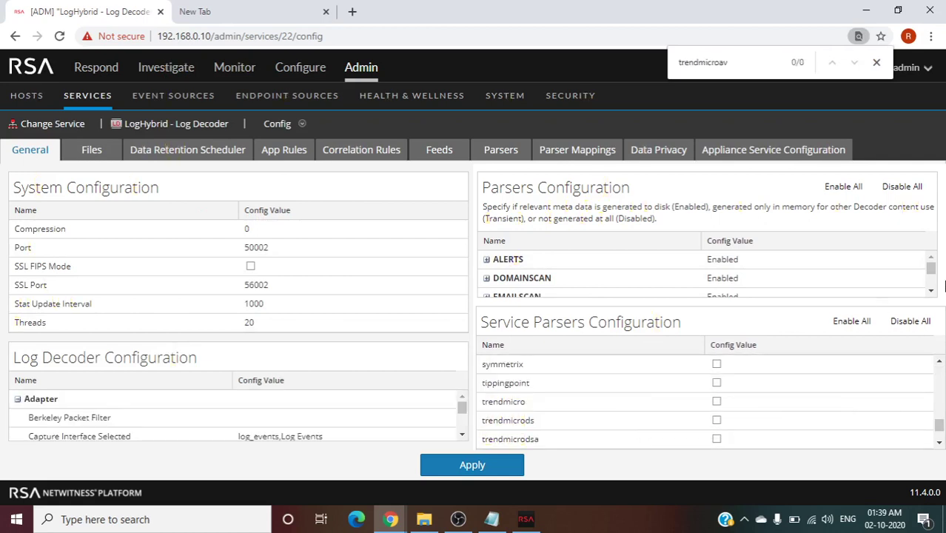
{"action": "scroll", "coordinate": [625, 394], "scroll_direction": "down", "scroll_amount": 5}
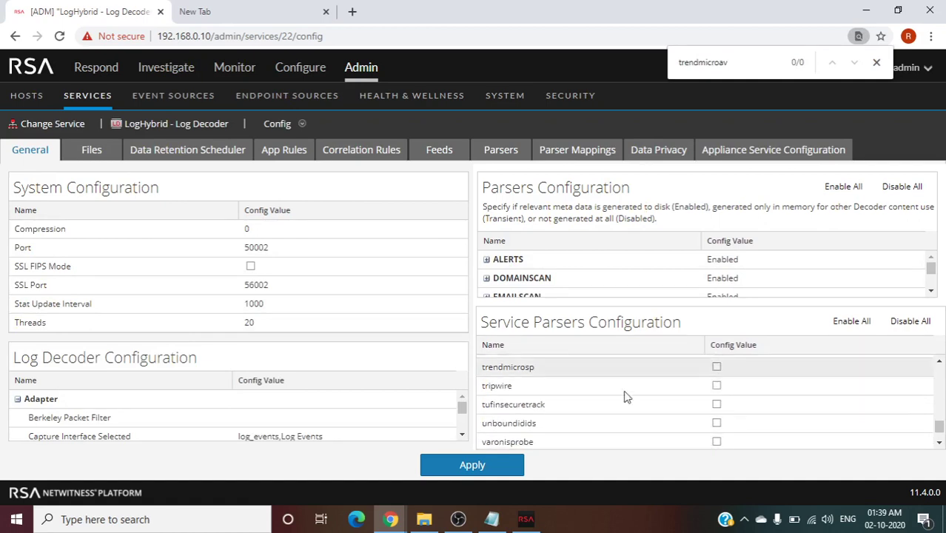
{"action": "scroll", "coordinate": [605, 411], "scroll_direction": "up", "scroll_amount": 5}
{"action": "scroll", "coordinate": [606, 411], "scroll_direction": "up", "scroll_amount": 15}
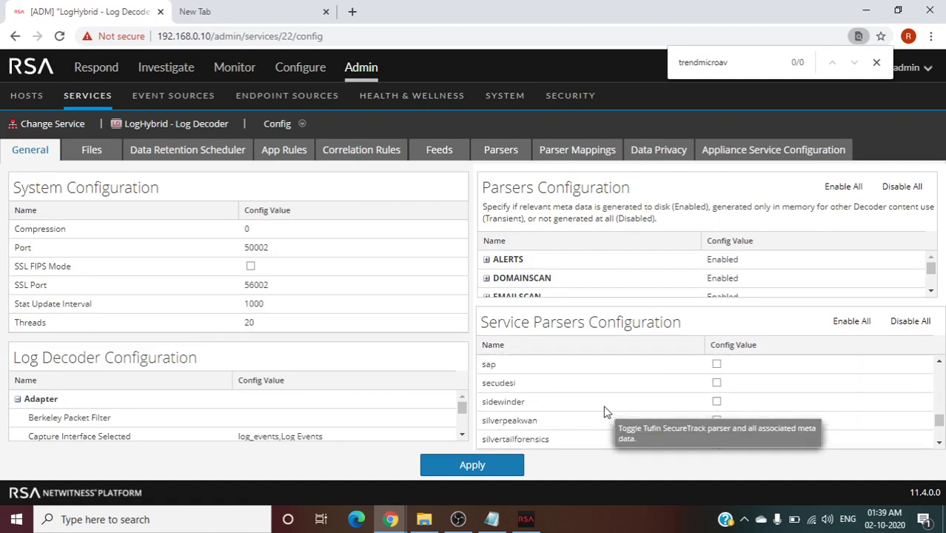
{"action": "scroll", "coordinate": [641, 384], "scroll_direction": "down", "scroll_amount": 8}
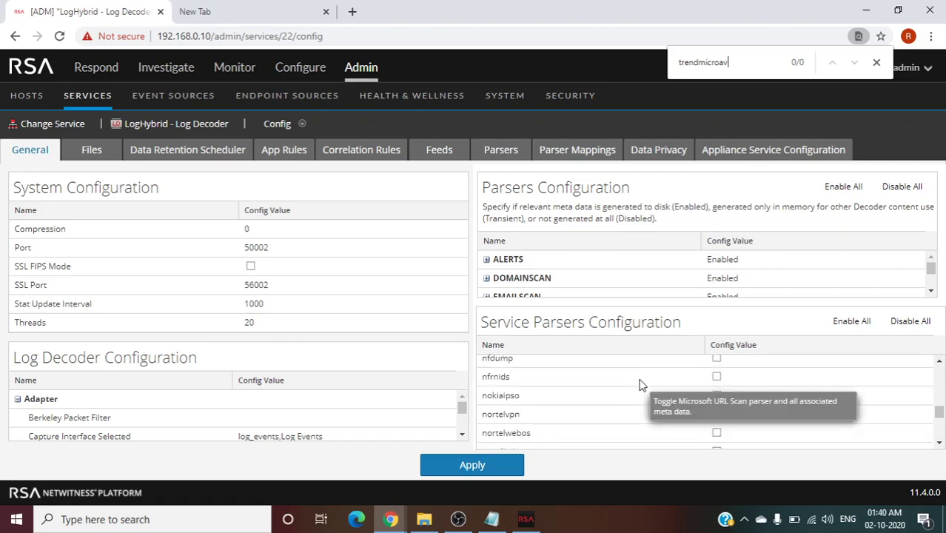
{"action": "scroll", "coordinate": [641, 384], "scroll_direction": "up", "scroll_amount": 4}
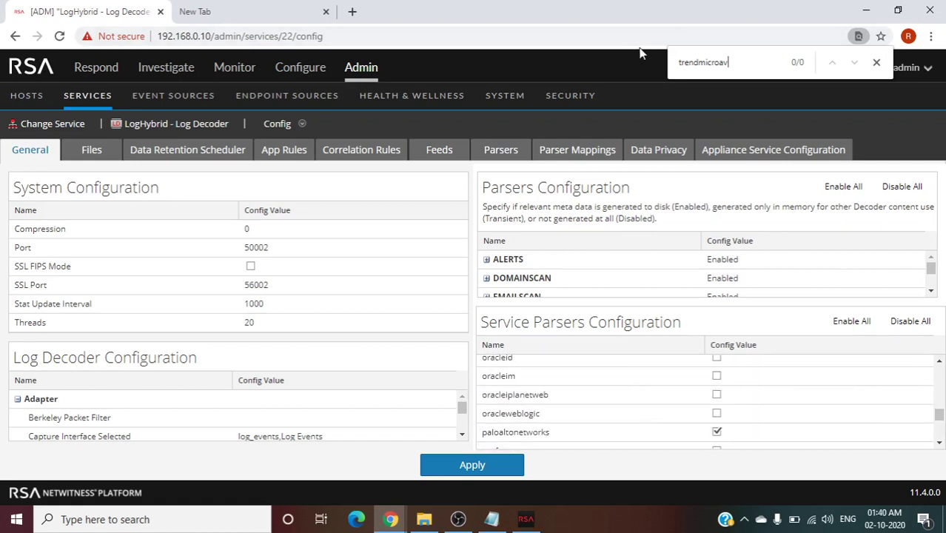
Step: Restart the LogHybrid Log Decoder service from the LogHybrid host's services list and confirm the restart
{"action": "left_click", "coordinate": [303, 129]}
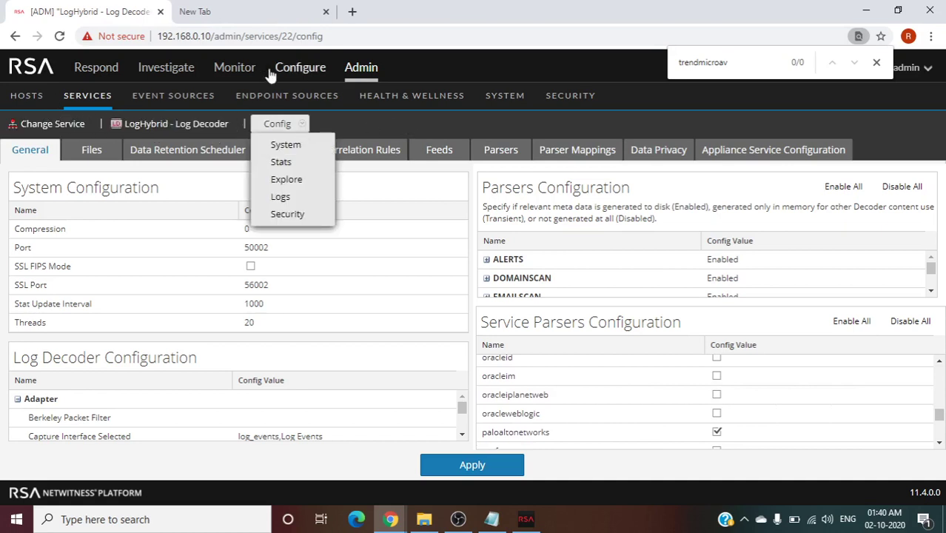
{"action": "left_click", "coordinate": [27, 96]}
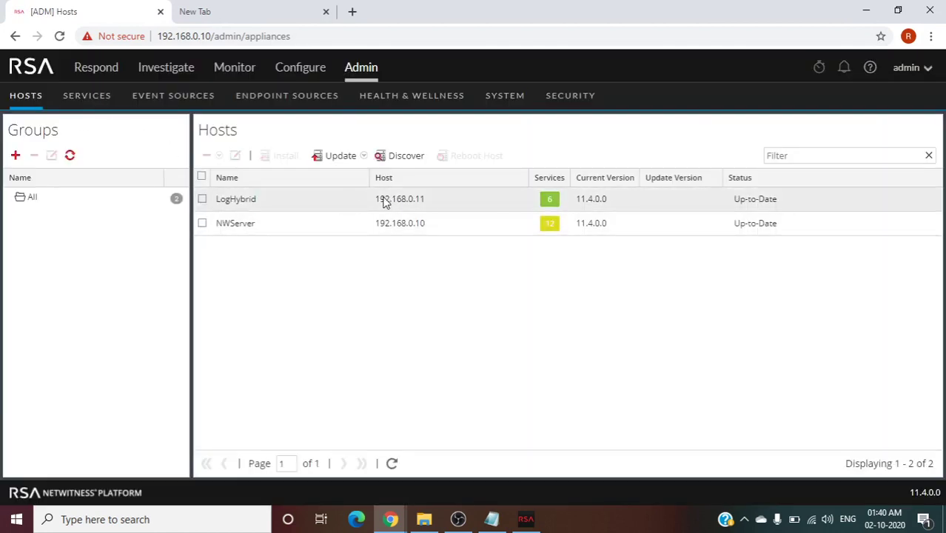
{"action": "left_click", "coordinate": [549, 199]}
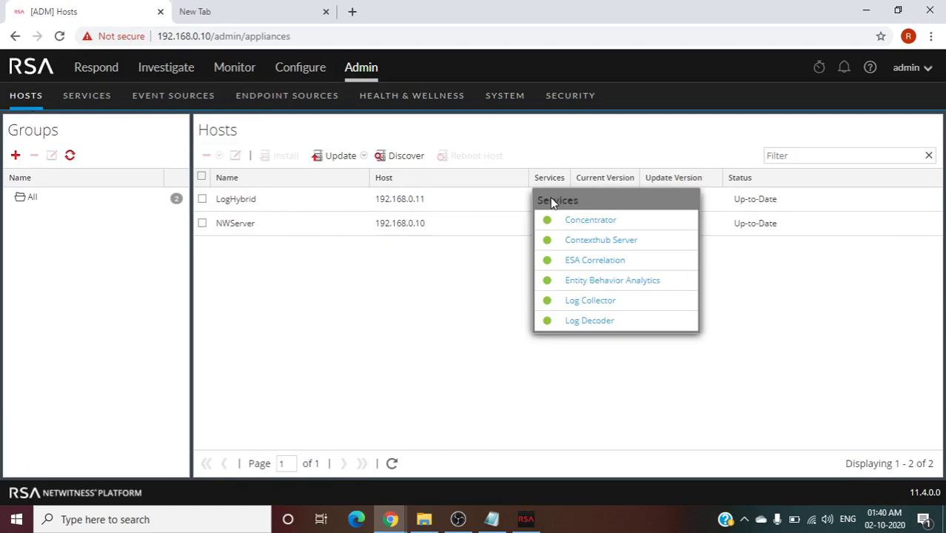
{"action": "left_click", "coordinate": [589, 321]}
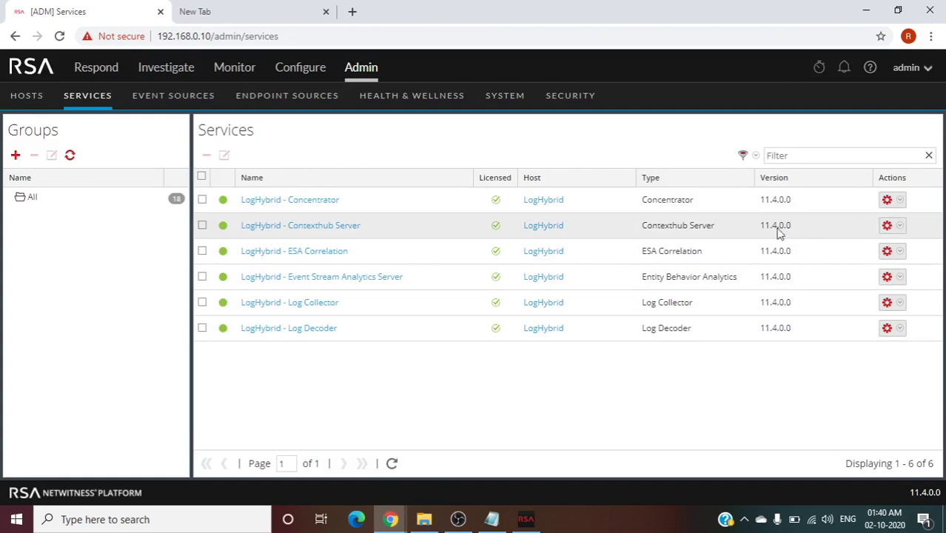
{"action": "left_click", "coordinate": [899, 329]}
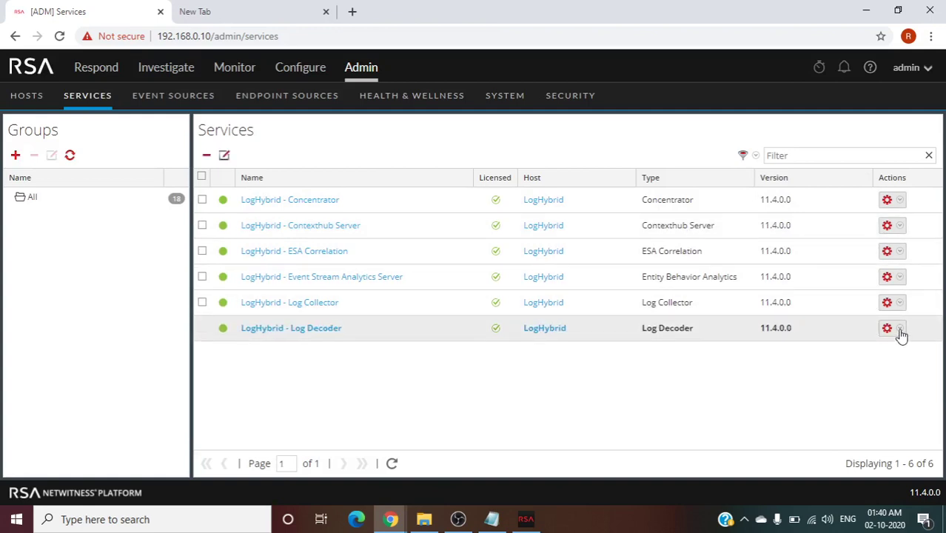
{"action": "left_click", "coordinate": [855, 437]}
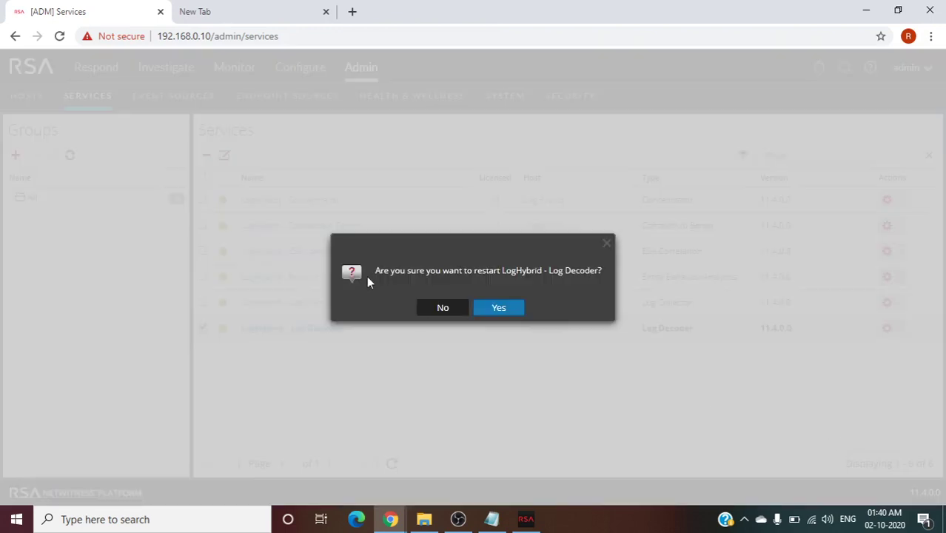
{"action": "left_click", "coordinate": [516, 313]}
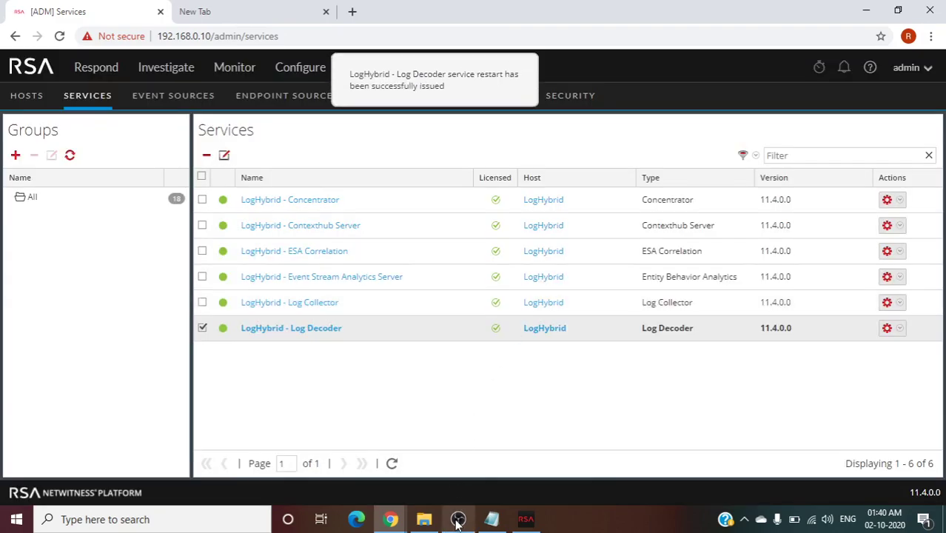
{"action": "left_click", "coordinate": [458, 519]}
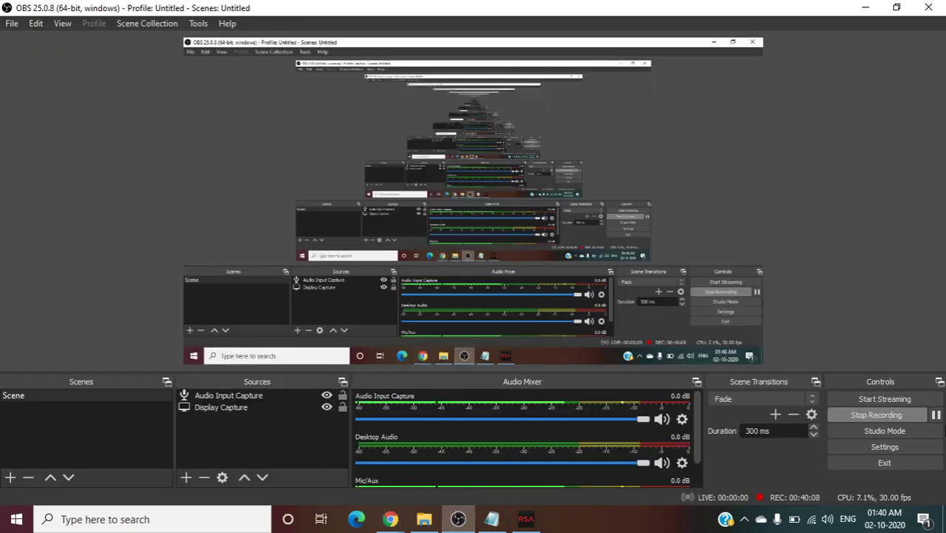
{"action": "left_click", "coordinate": [936, 415]}
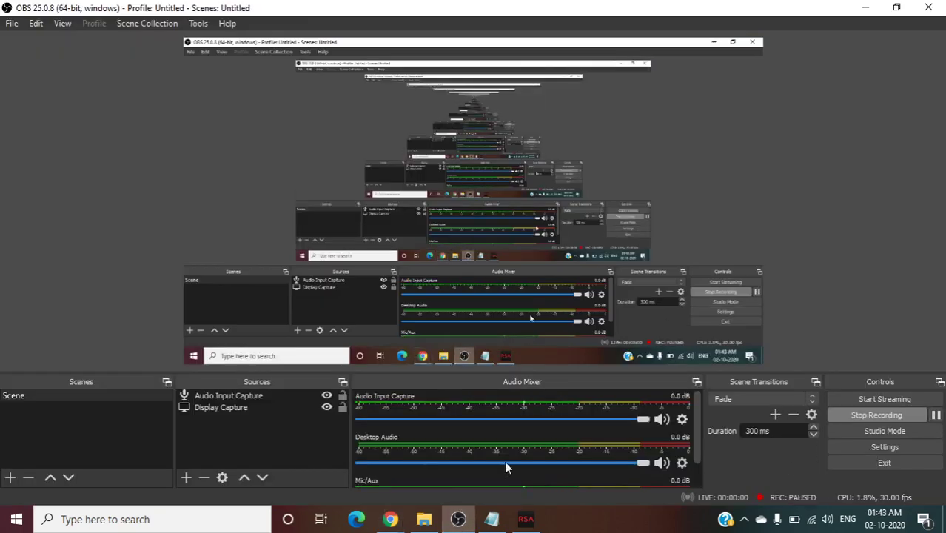
{"action": "mouse_move", "coordinate": [390, 519]}
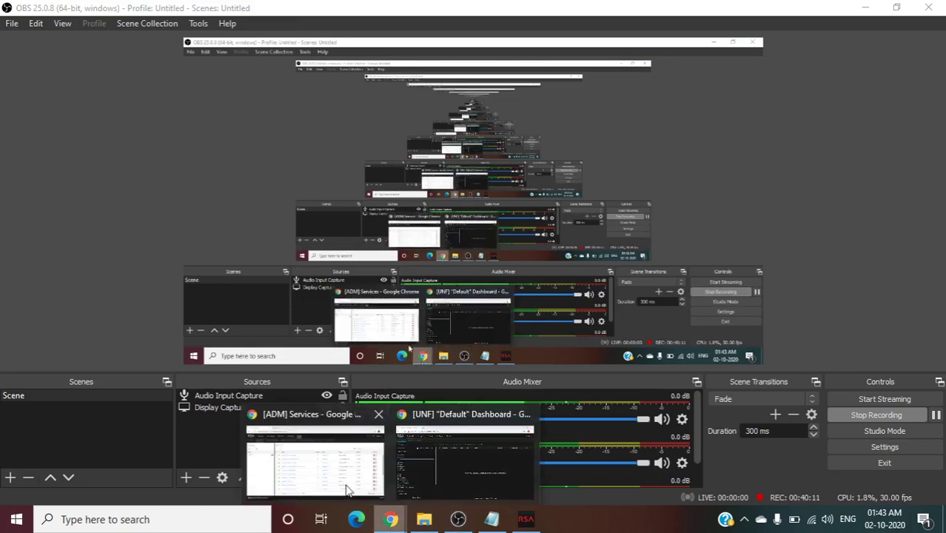
{"action": "left_click", "coordinate": [333, 481]}
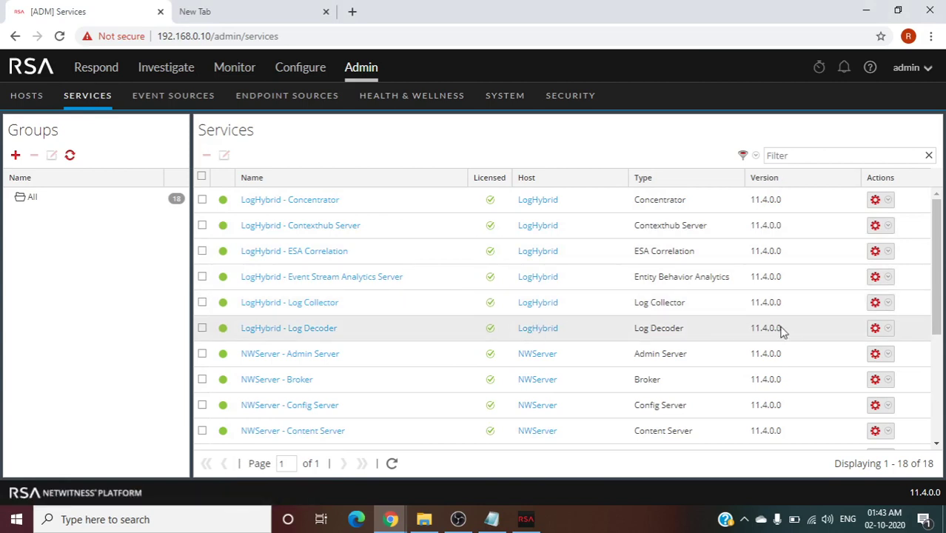
Step: Open the Config view of the LogHybrid Log Decoder and search its service parsers for trendmicroav
{"action": "left_click", "coordinate": [888, 330]}
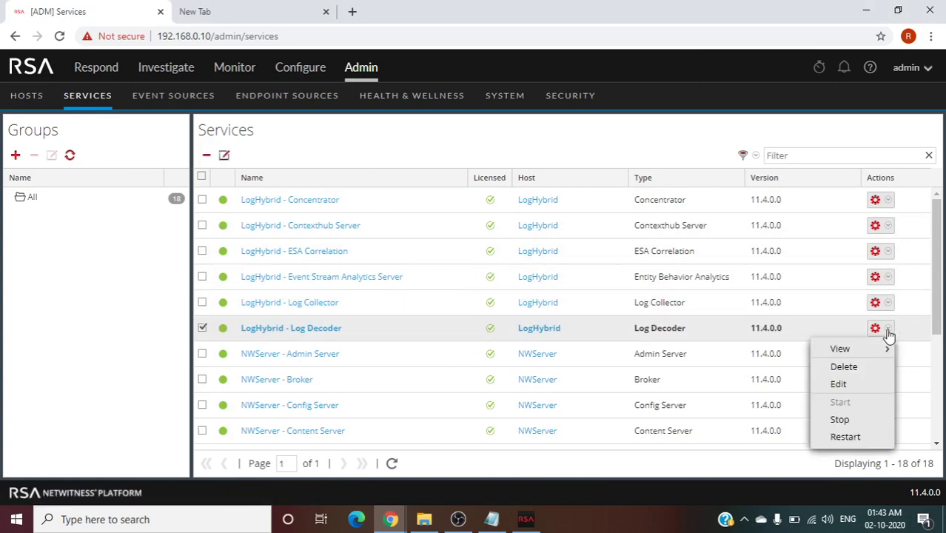
{"action": "mouse_move", "coordinate": [840, 350]}
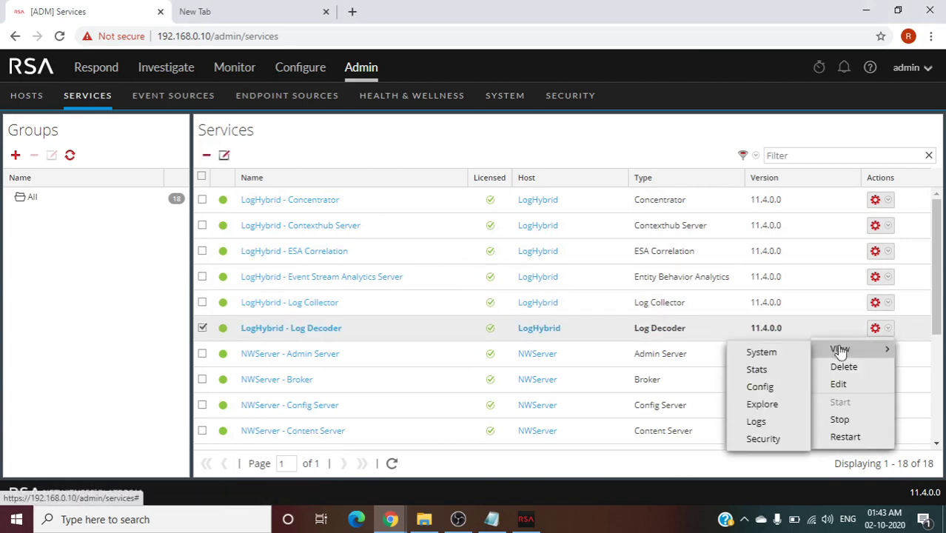
{"action": "left_click", "coordinate": [760, 388]}
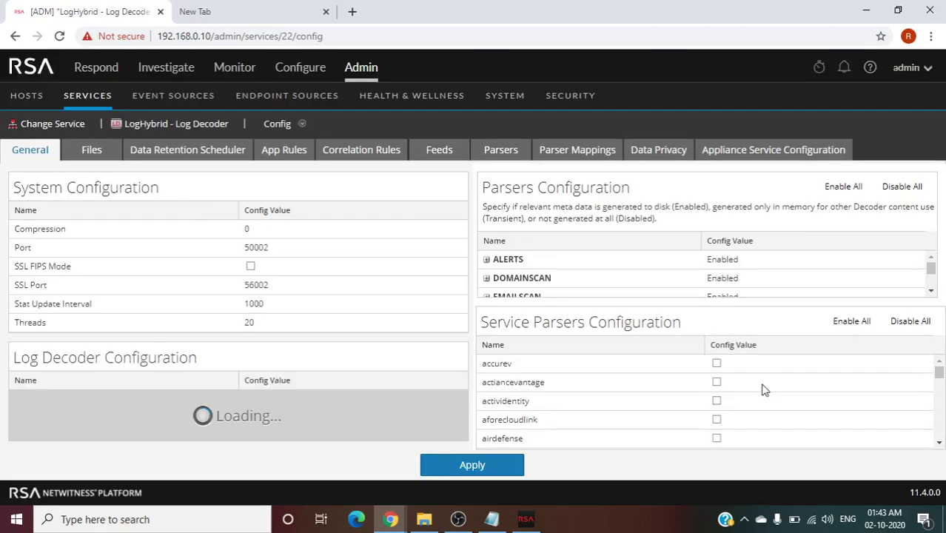
{"action": "key", "text": "ctrl+f"}
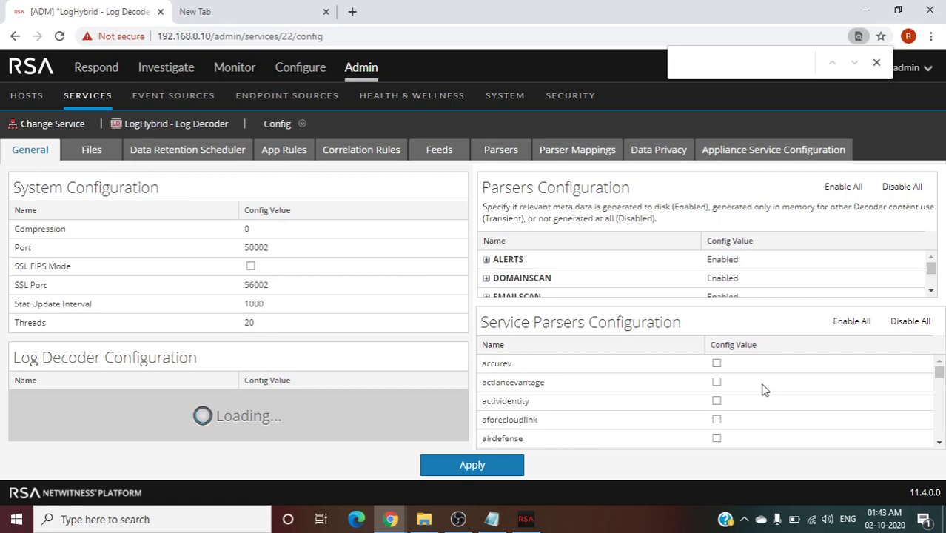
{"action": "type", "text": "trendmi"}
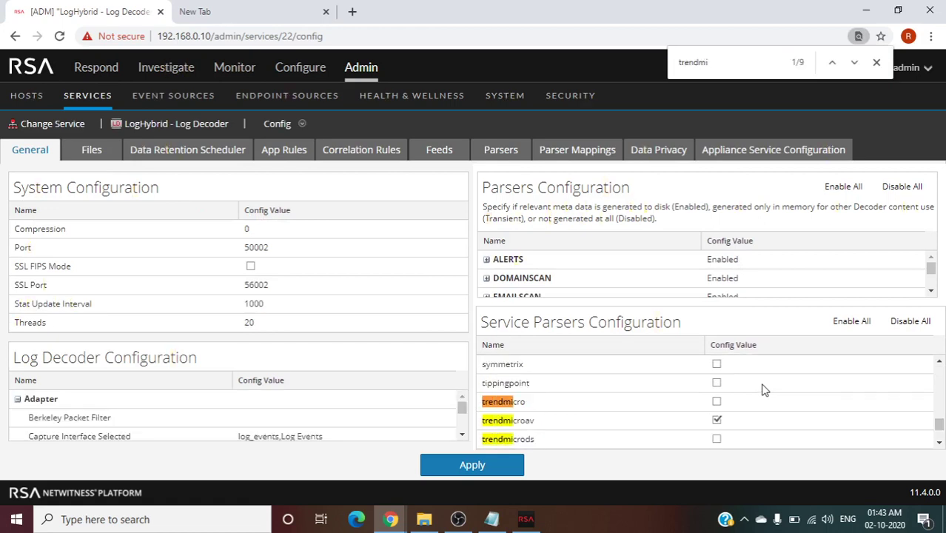
{"action": "type", "text": "croav"}
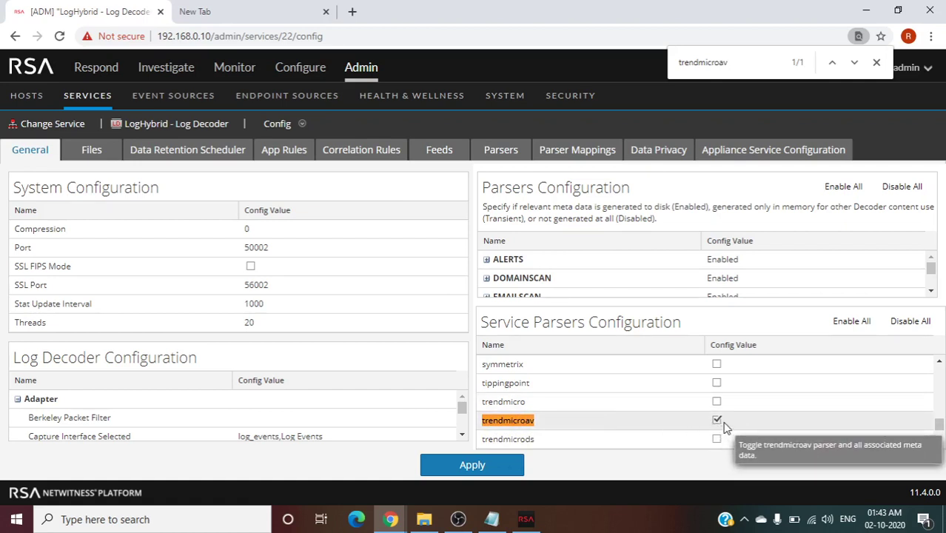
Step: Check the trendmicroav.envision file in the Desktop's Parser folder against the parser entry in the Log Decoder configuration
{"action": "left_click", "coordinate": [423, 519]}
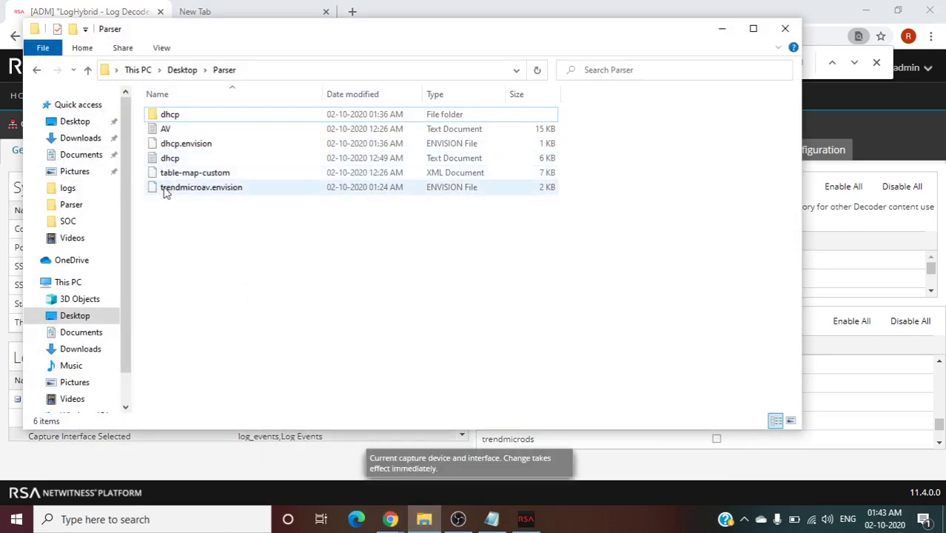
{"action": "left_click_drag", "start_coordinate": [165, 197], "coordinate": [205, 191]}
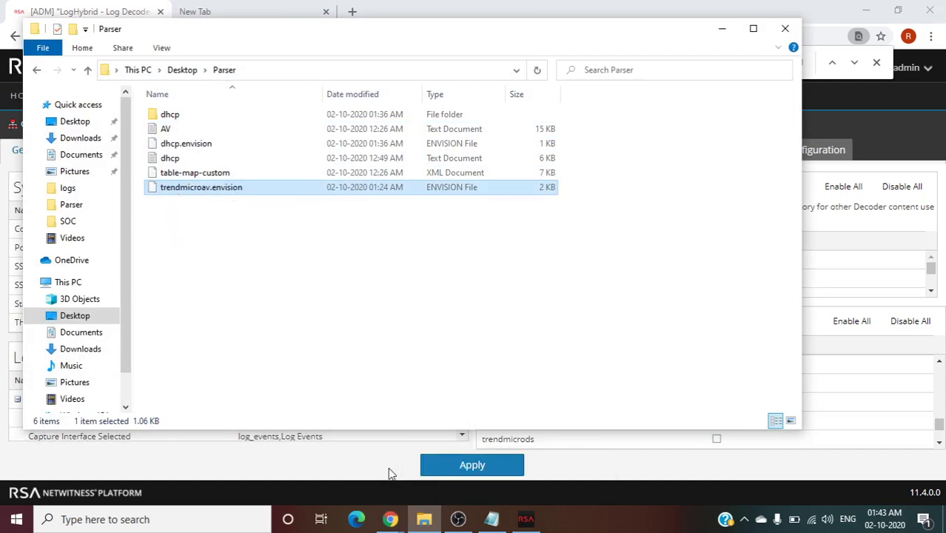
{"action": "left_click", "coordinate": [392, 520]}
{"action": "left_click", "coordinate": [354, 489]}
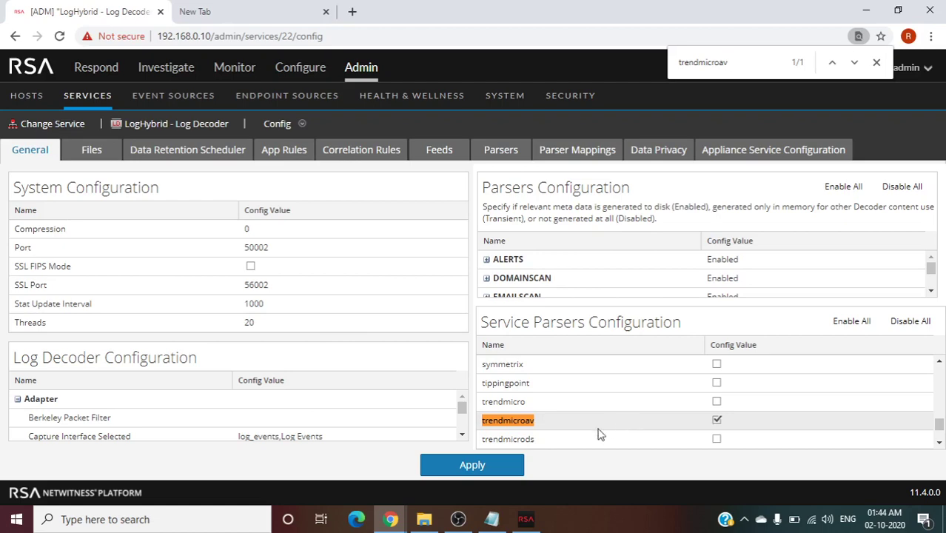
{"action": "left_click", "coordinate": [458, 519]}
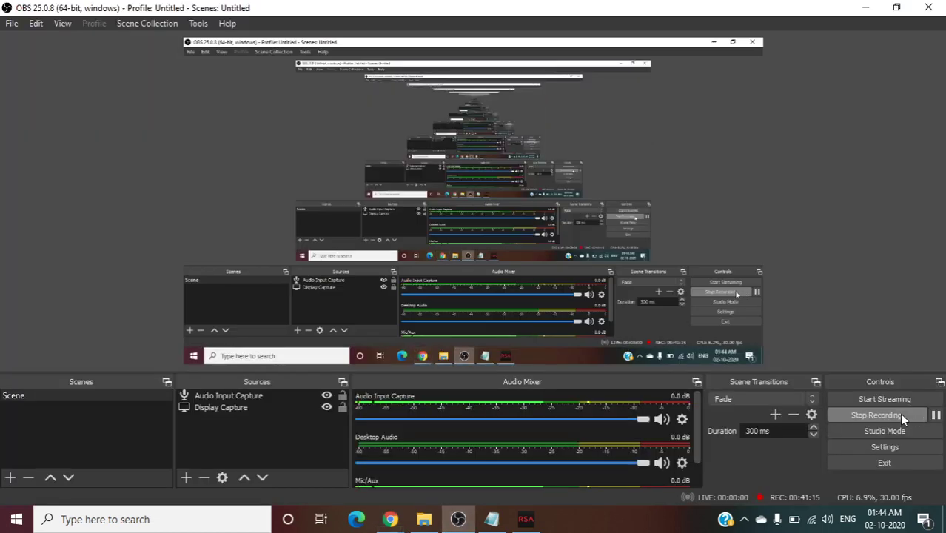